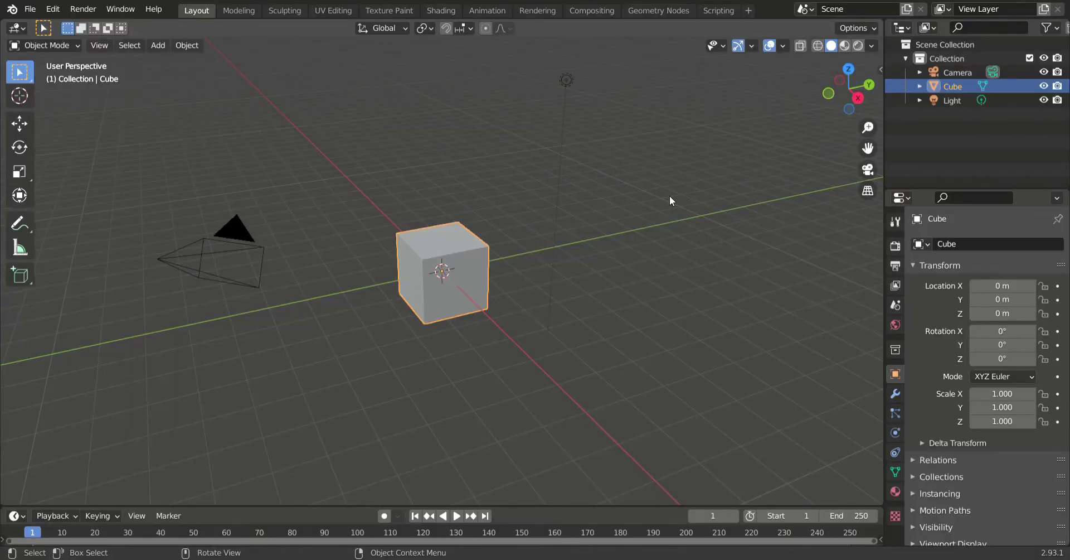
- Delete the default cube so only the camera and light remain
key("x")
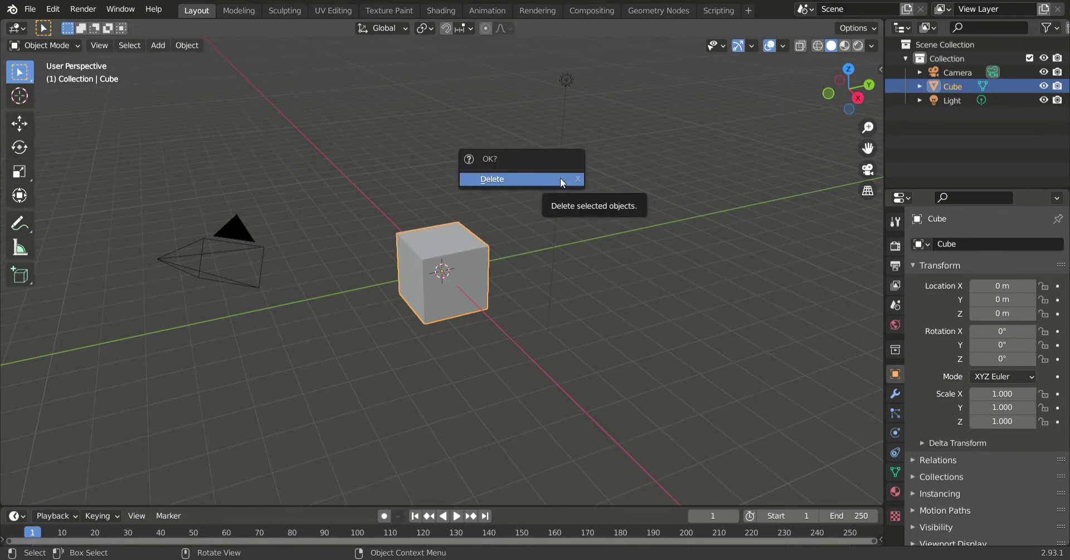
left_click(560, 178)
key("shift+a")
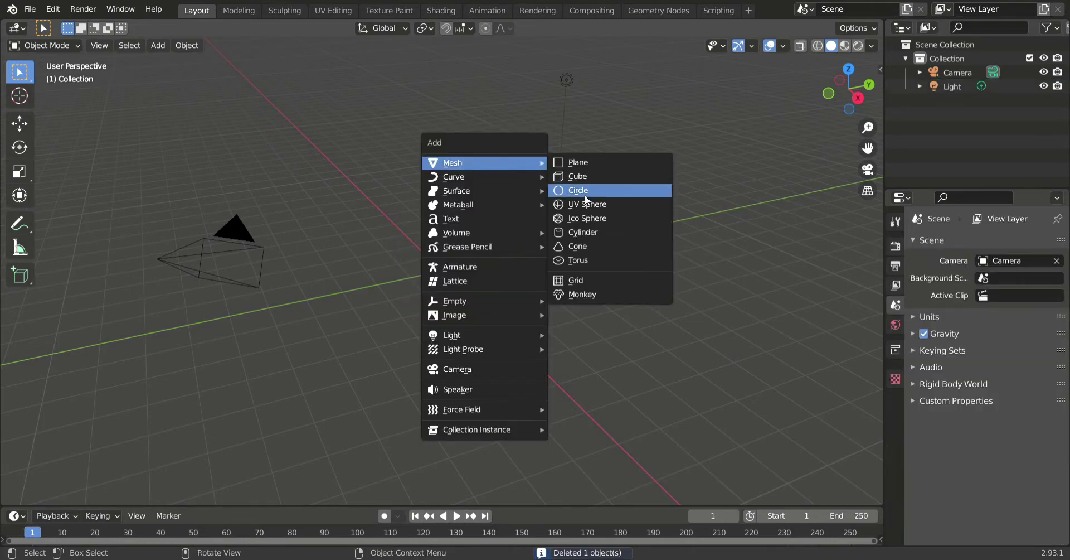
- Add an ico sphere at the origin with its subdivisions lowered to 1
left_click(579, 218)
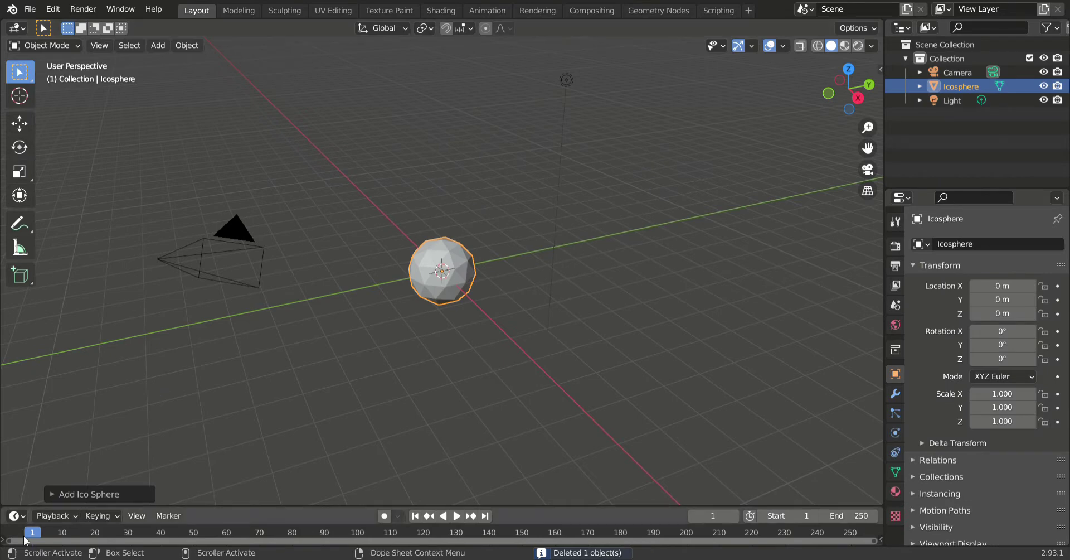
left_click(56, 494)
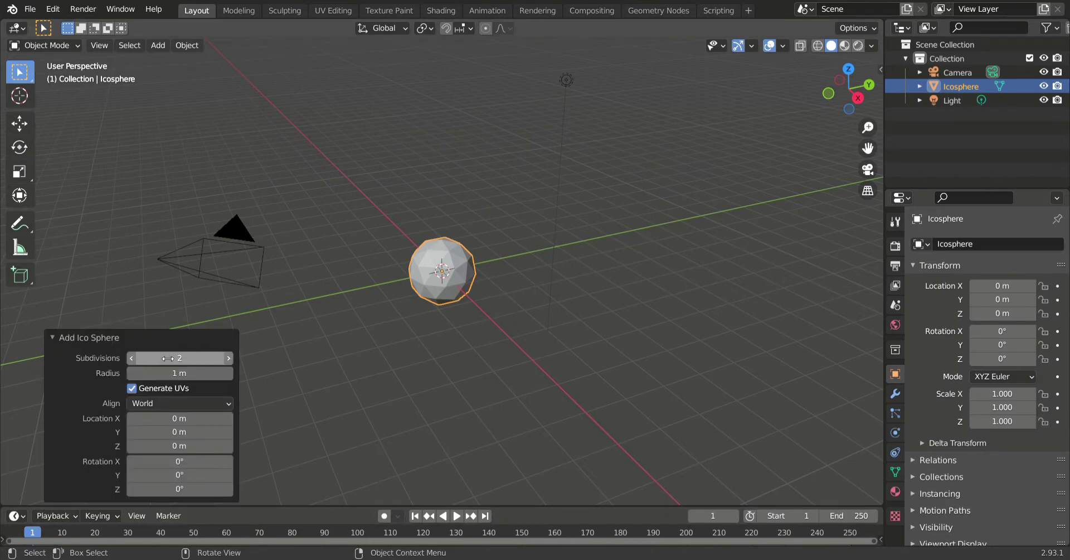
left_click(129, 360)
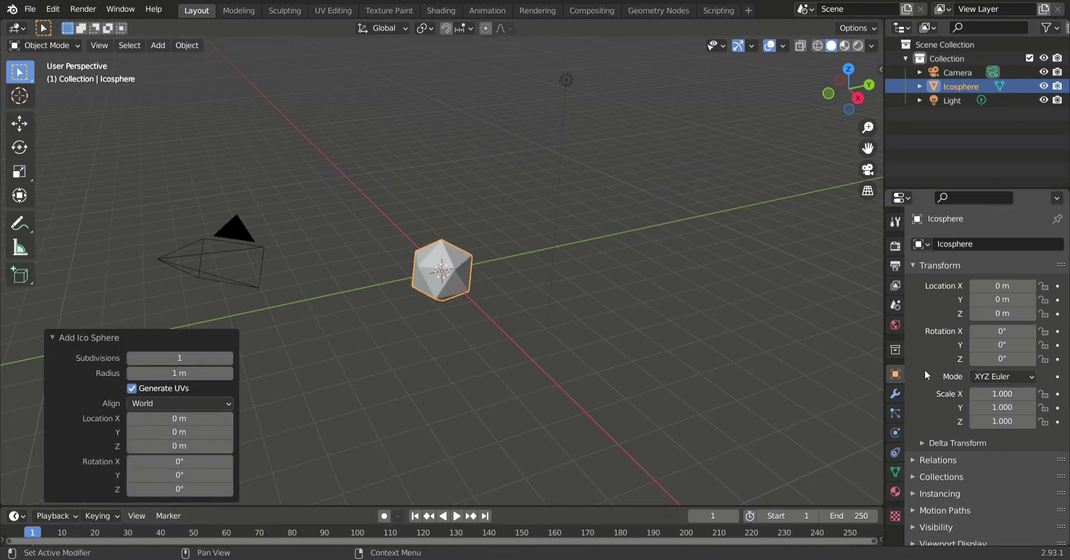
left_click(895, 394)
- Add a Bevel modifier in Vertices mode with a 0.31 m amount to the icosphere
left_click(951, 247)
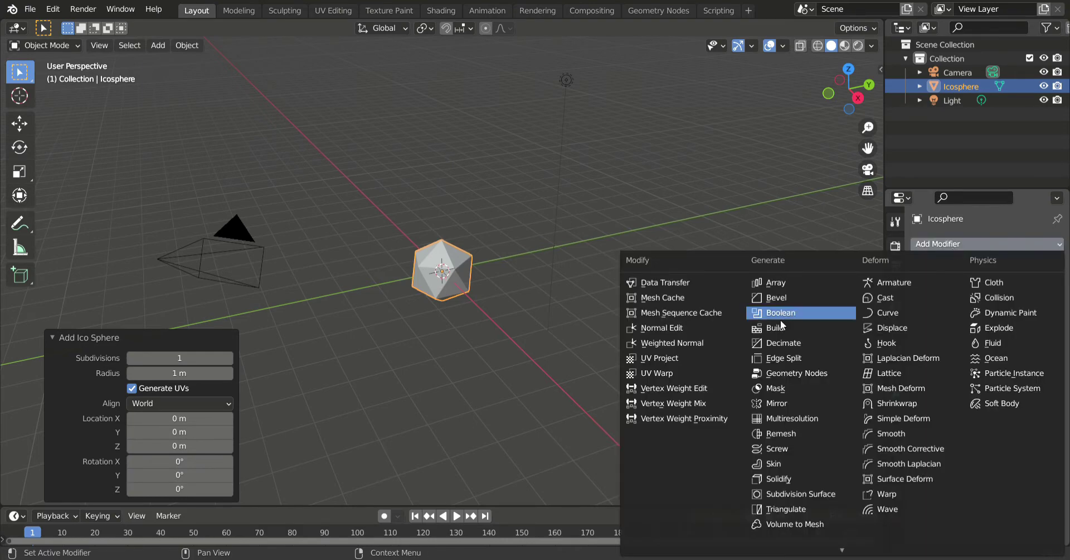
left_click(777, 295)
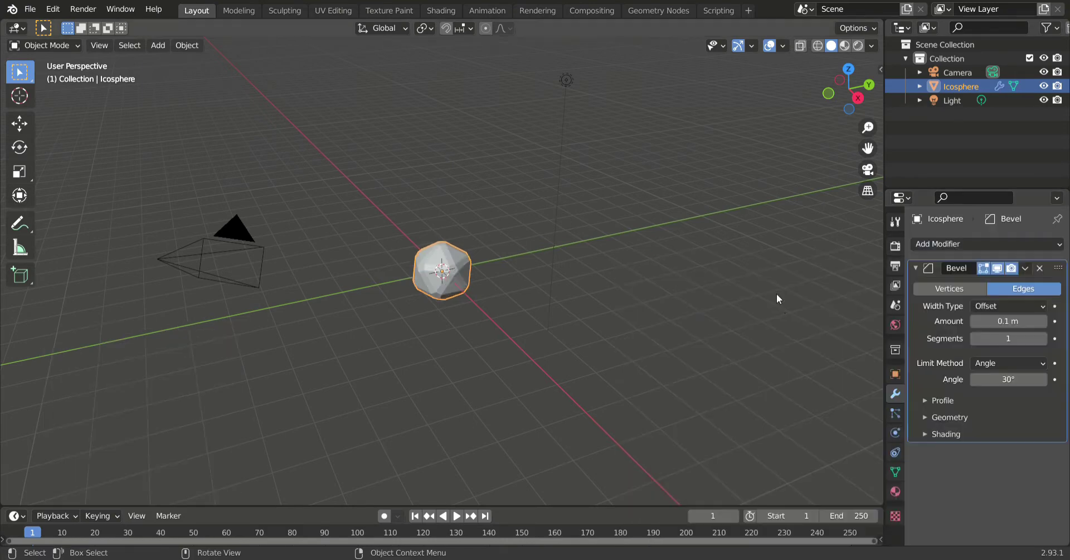
scroll(763, 249, "up", 3)
scroll(759, 247, "up", 4)
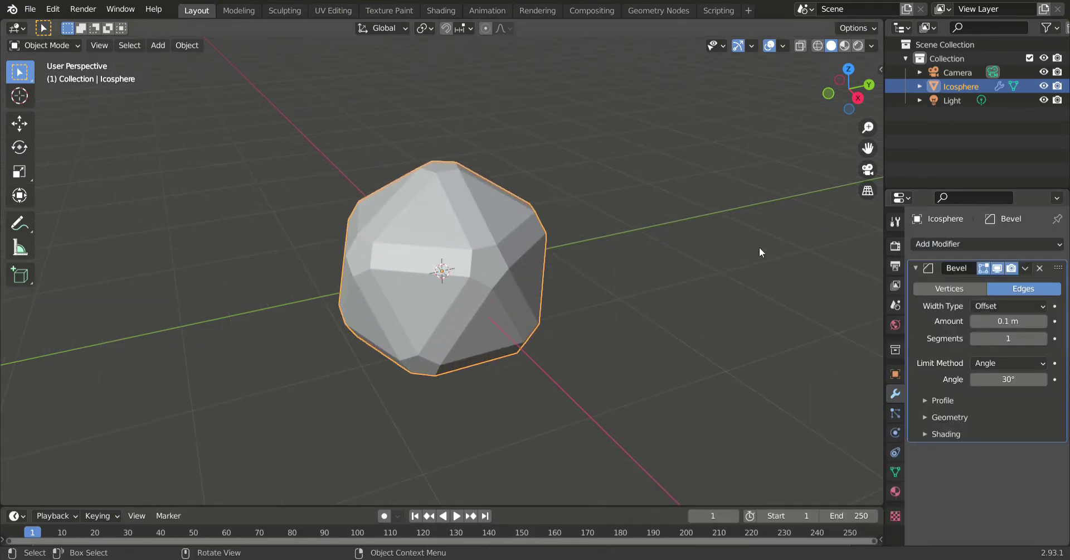
scroll(759, 246, "up", 2)
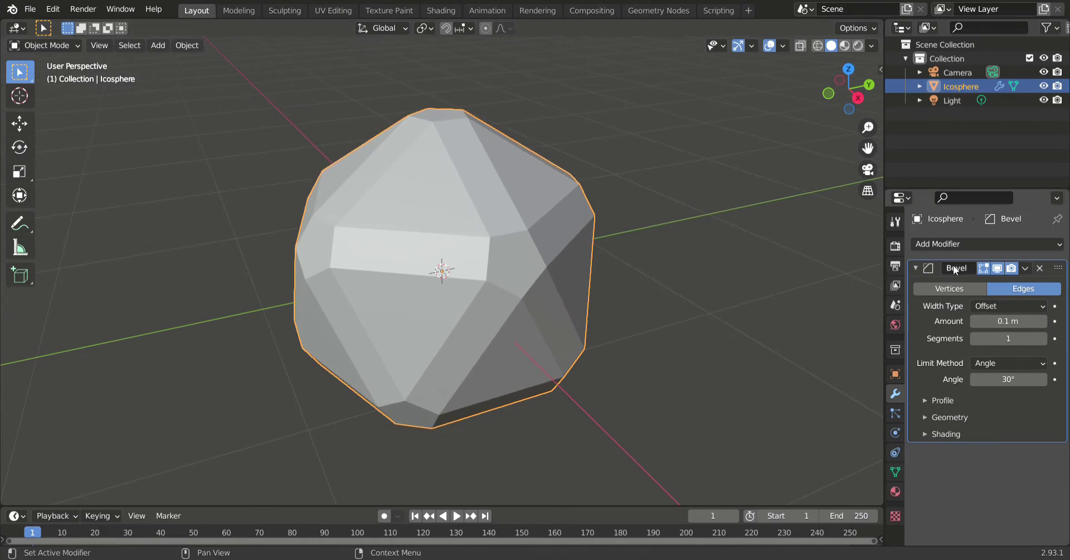
left_click(950, 288)
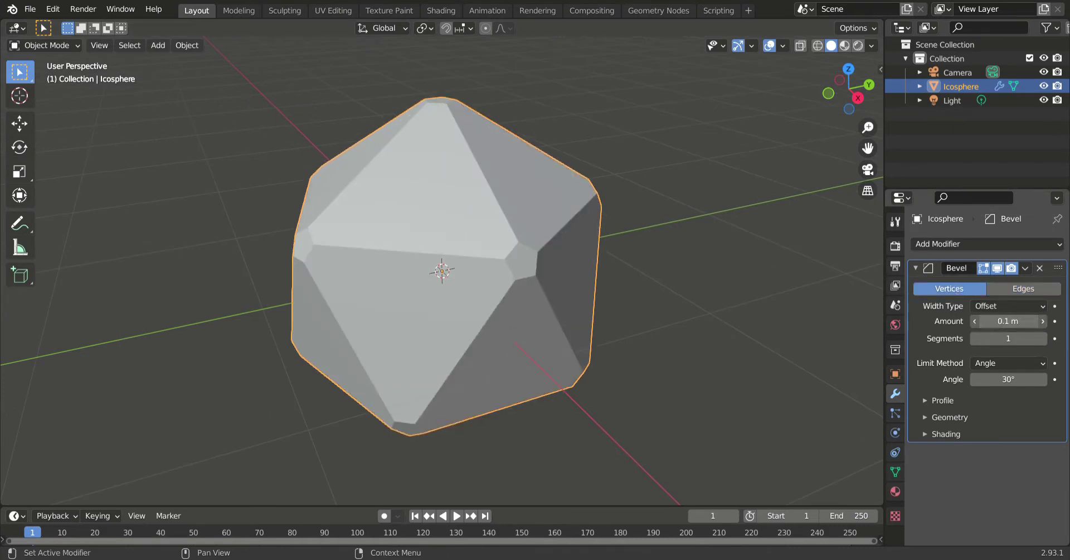
left_click_drag(1026, 321, 1053, 321)
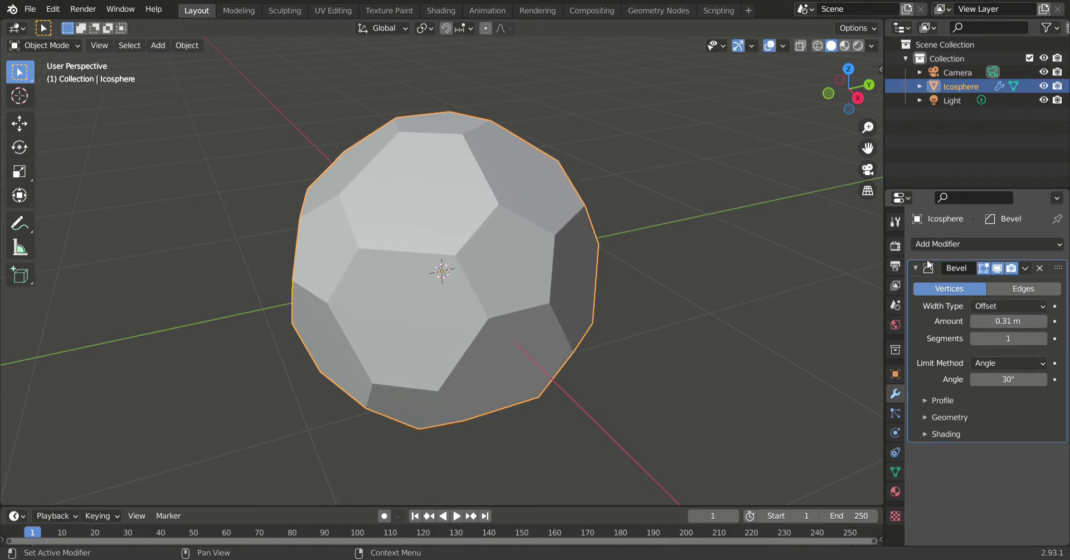
left_click(895, 490)
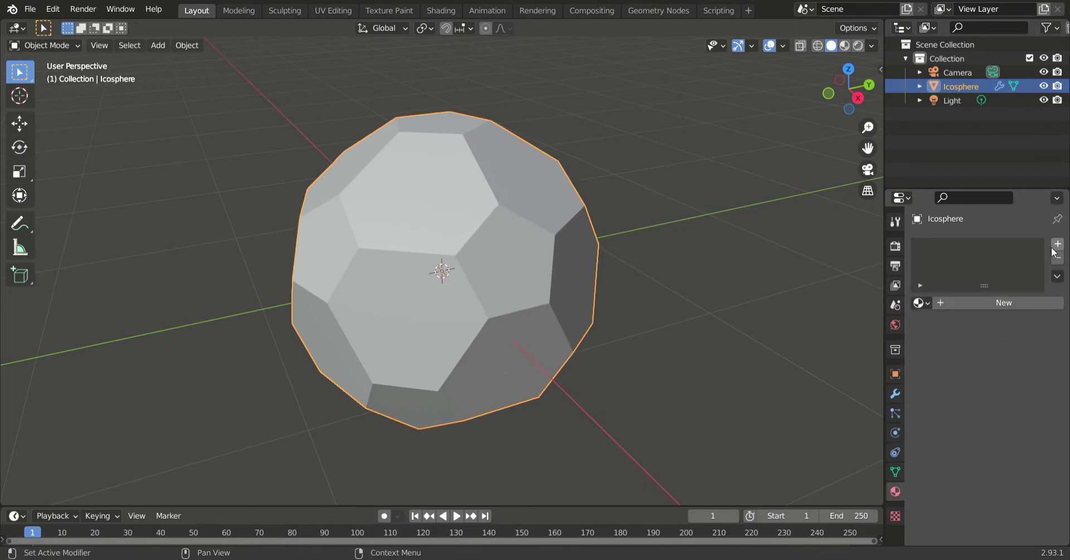
- Add three material slots and give the first a new red Material.001
left_click(1053, 248)
left_click(1056, 248)
left_click(1057, 250)
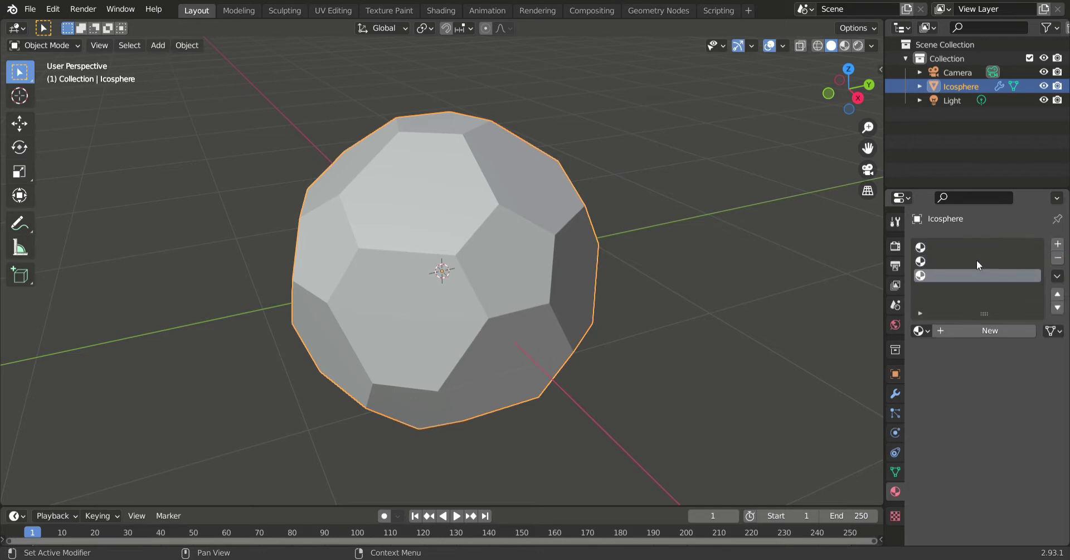
left_click(976, 246)
left_click(976, 335)
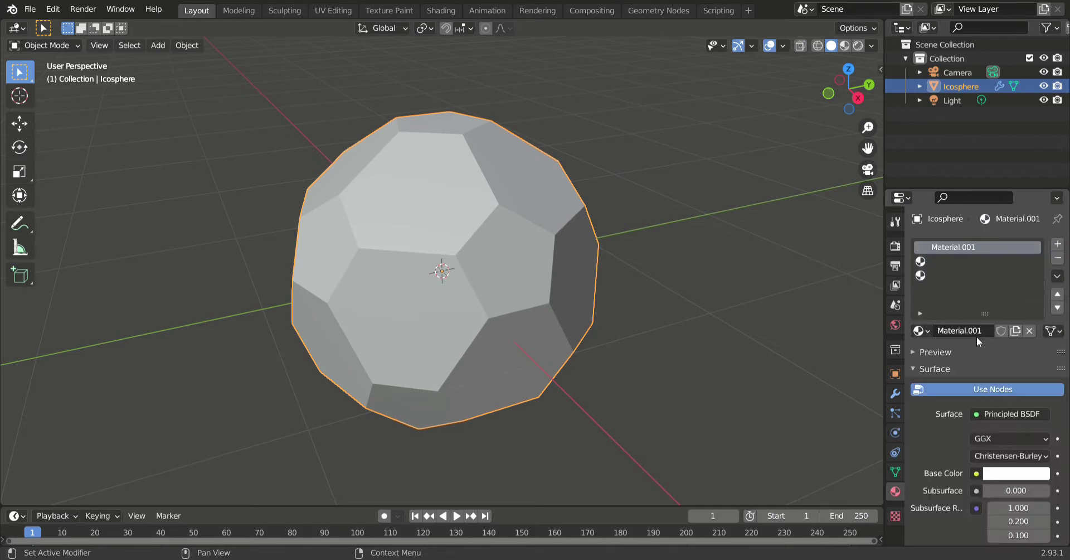
left_click(1008, 475)
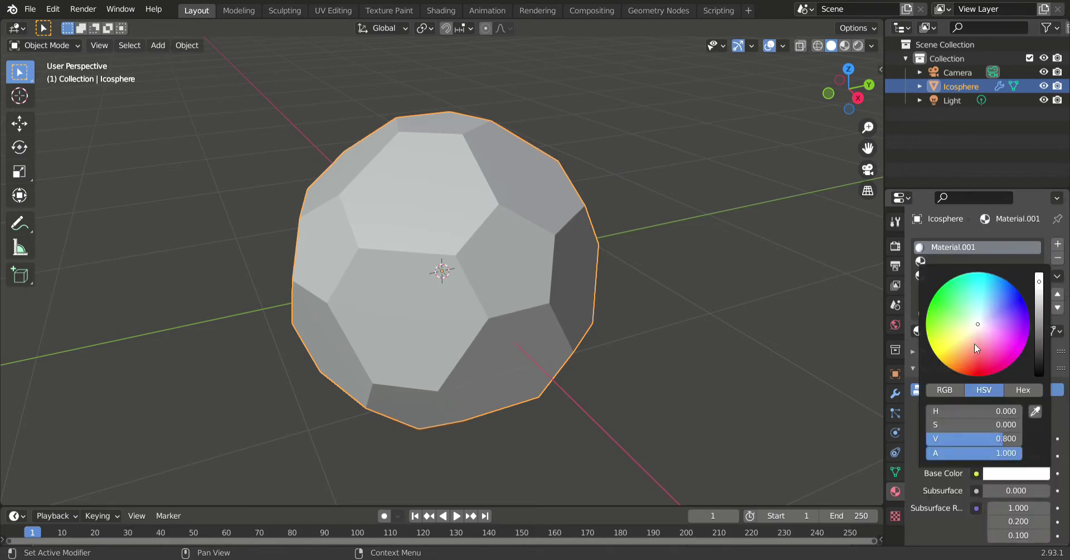
left_click_drag(974, 342, 978, 373)
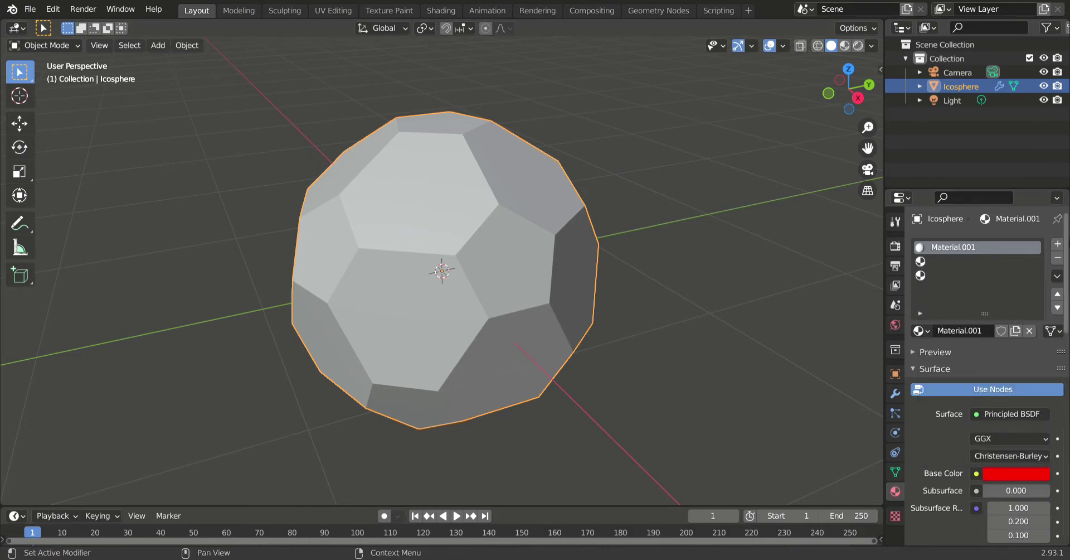
- Create a white Material.002 in the second slot
left_click(982, 260)
left_click(990, 332)
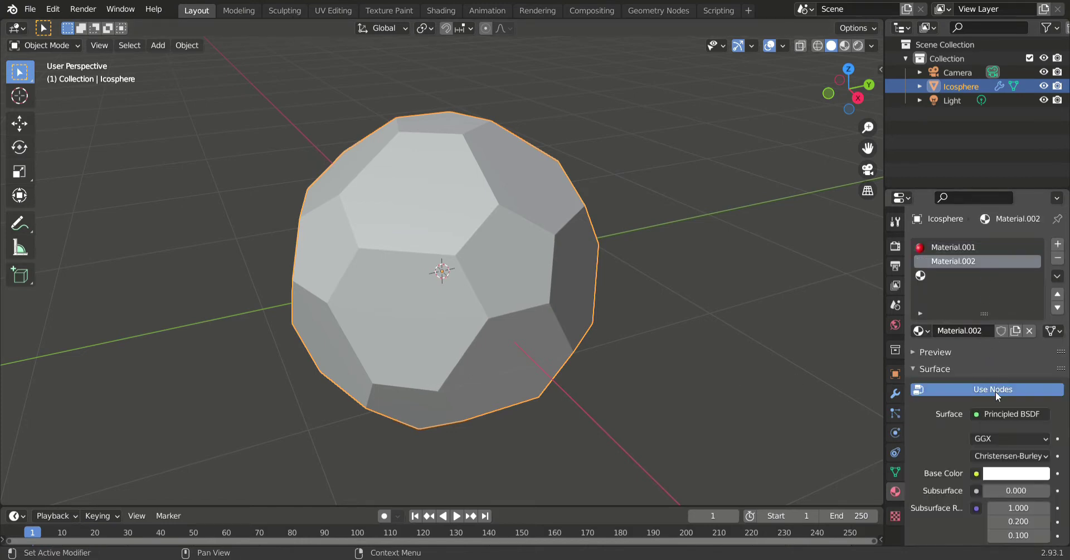
left_click(1004, 474)
key("alt+a")
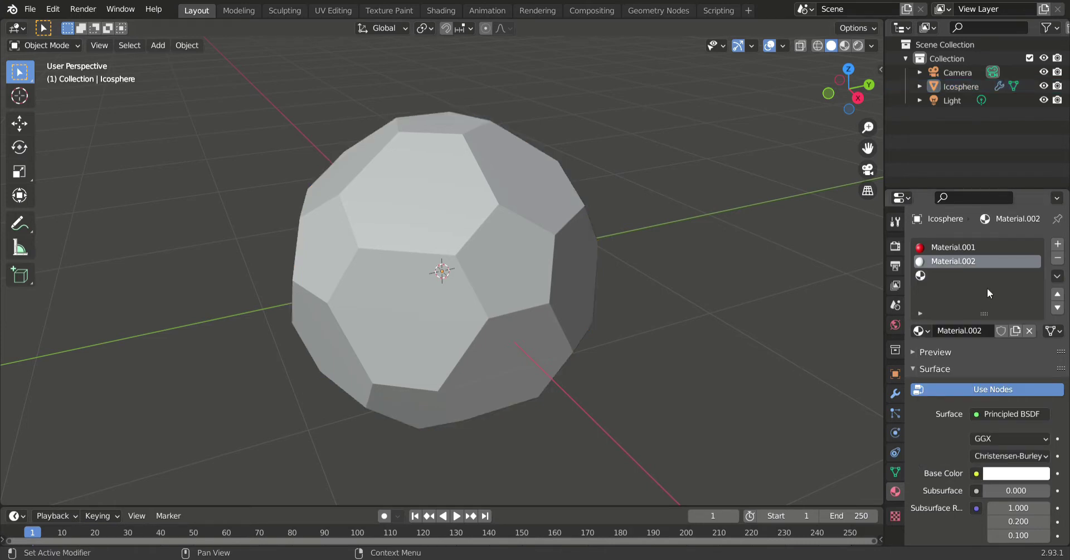
- Create a black Material.003 in the third slot and reselect the icosphere
left_click(985, 276)
left_click(970, 330)
left_click(1003, 473)
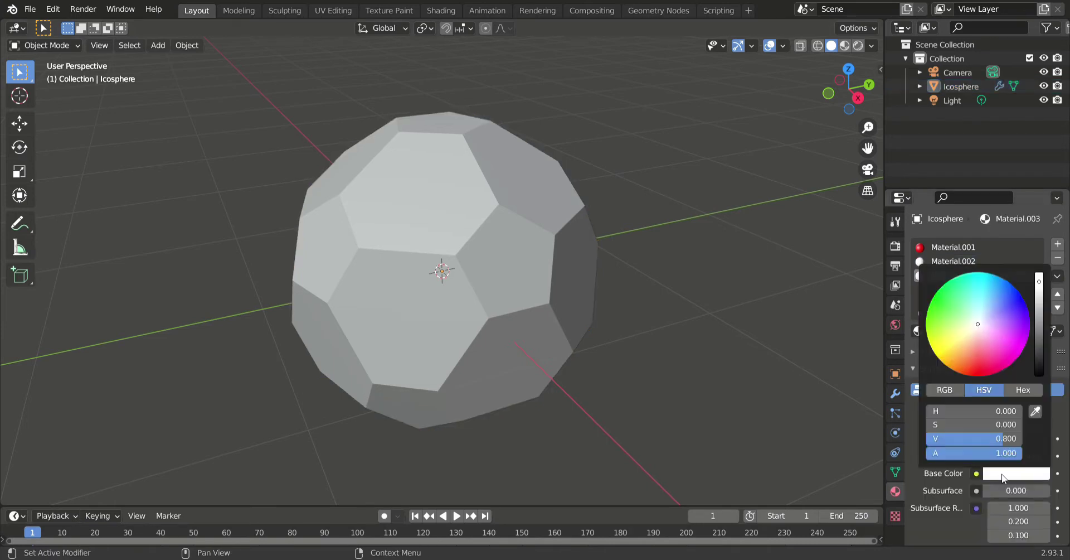
left_click_drag(1038, 354, 1039, 375)
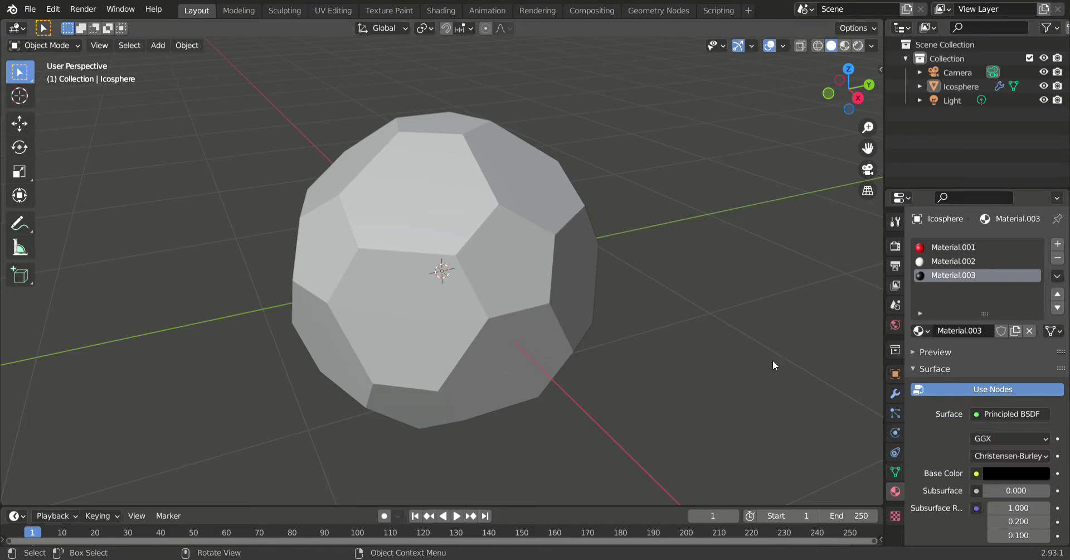
left_click(514, 283)
- Switch the viewport to material preview and add a second Bevel modifier
left_click(894, 393)
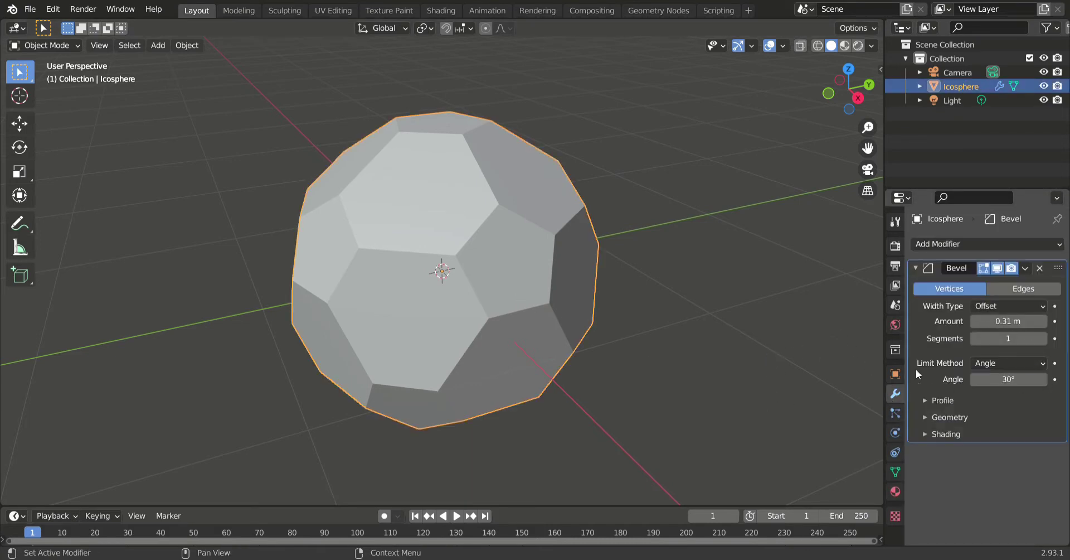
left_click(858, 45)
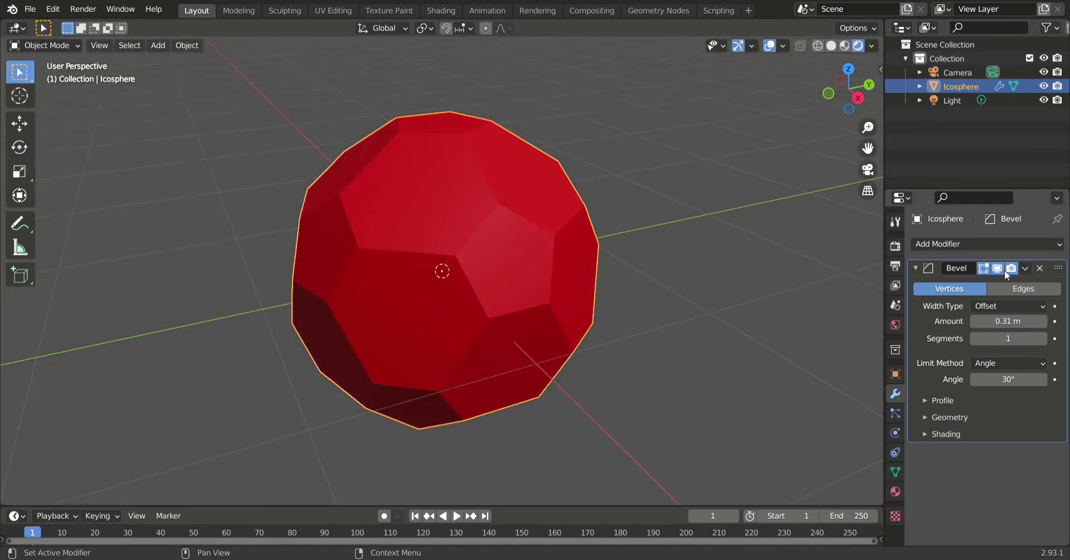
left_click(941, 243)
mouse_move(777, 296)
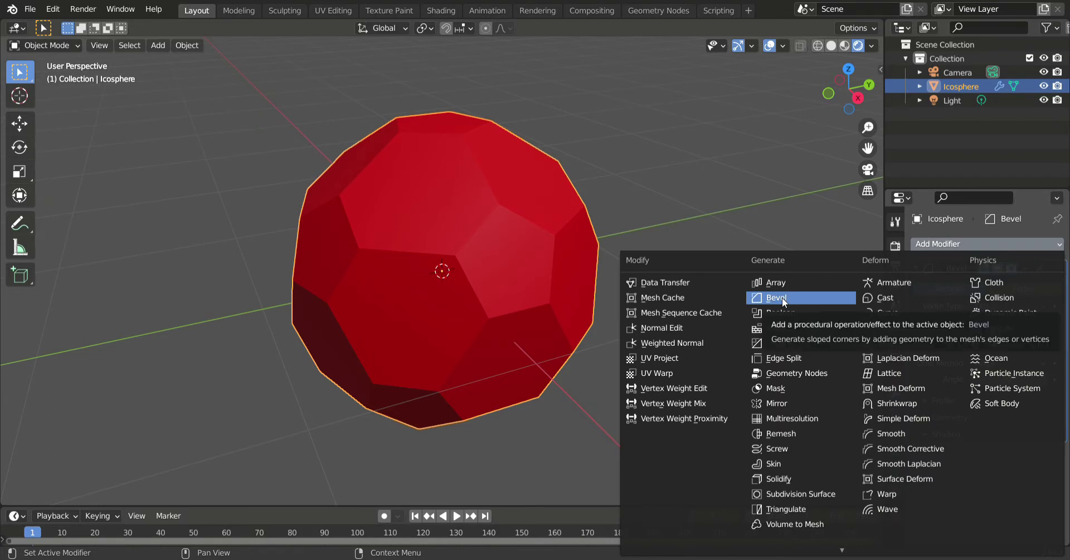
left_click(783, 302)
scroll(998, 369, "down", 3)
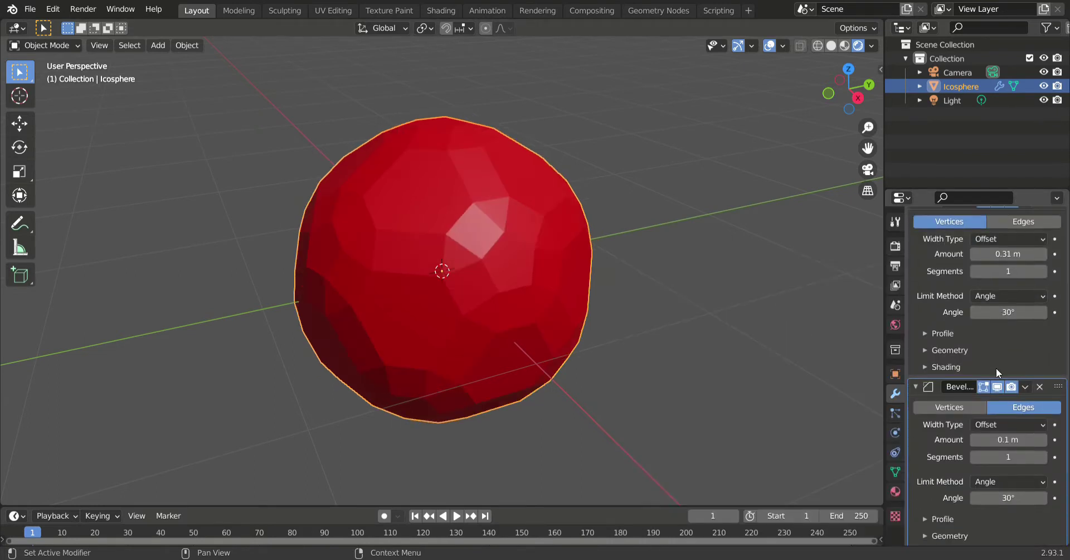
scroll(998, 384, "up", 3)
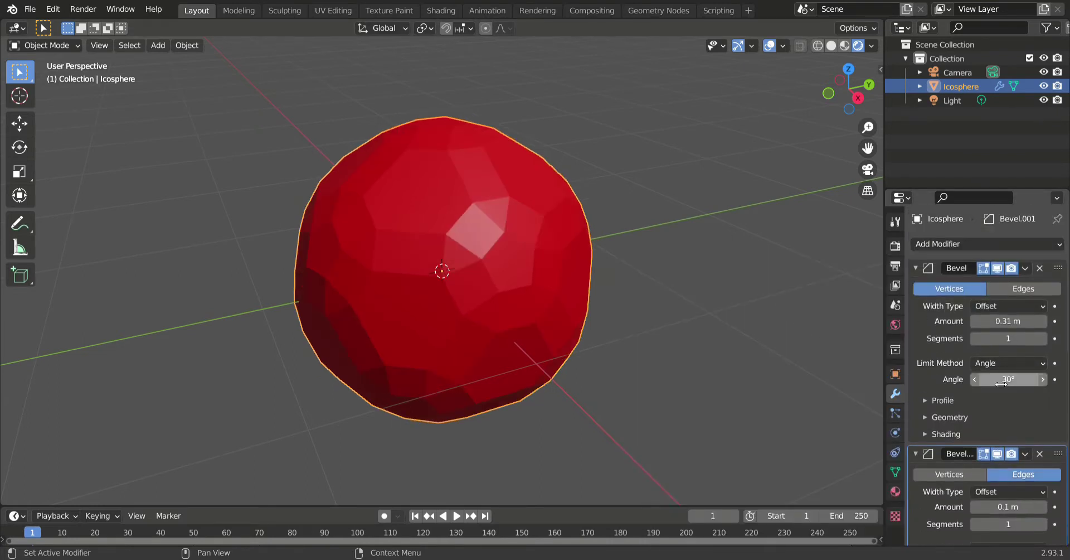
- Set the first bevel's shading material index to 1 so the pentagons turn white
left_click(925, 433)
scroll(924, 429, "down", 4)
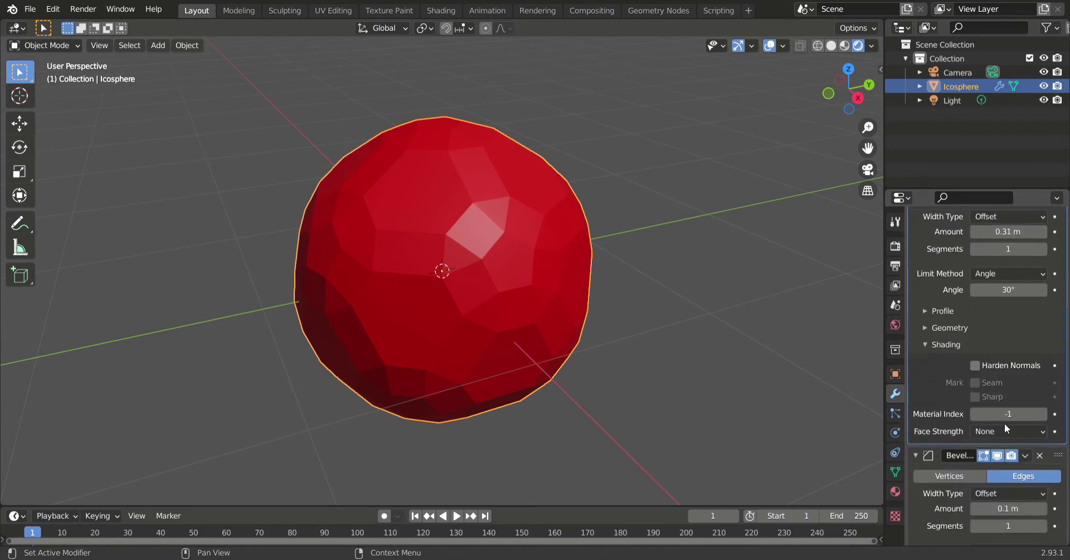
left_click(1042, 413)
left_click(1042, 414)
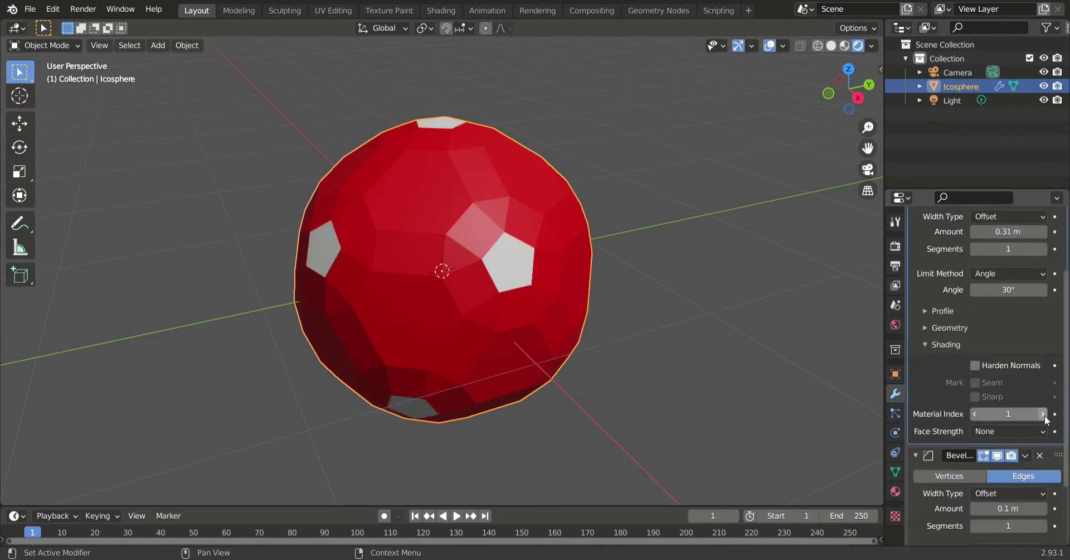
- Drag the second bevel's amount down from 0.1 m to 0.02 m
scroll(1014, 344, "down", 1)
scroll(1015, 344, "down", 2)
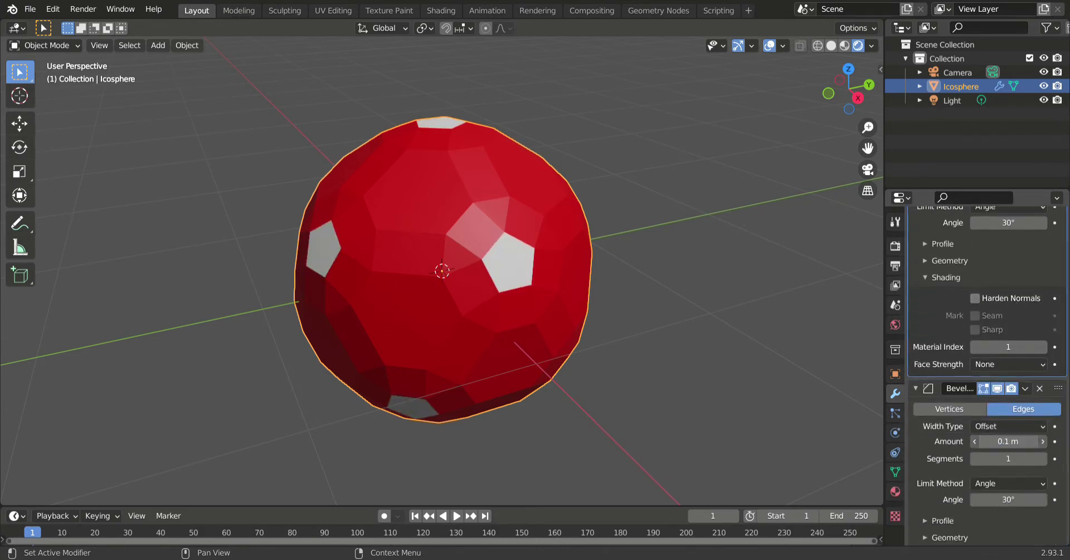
left_click_drag(1008, 441, 981, 441)
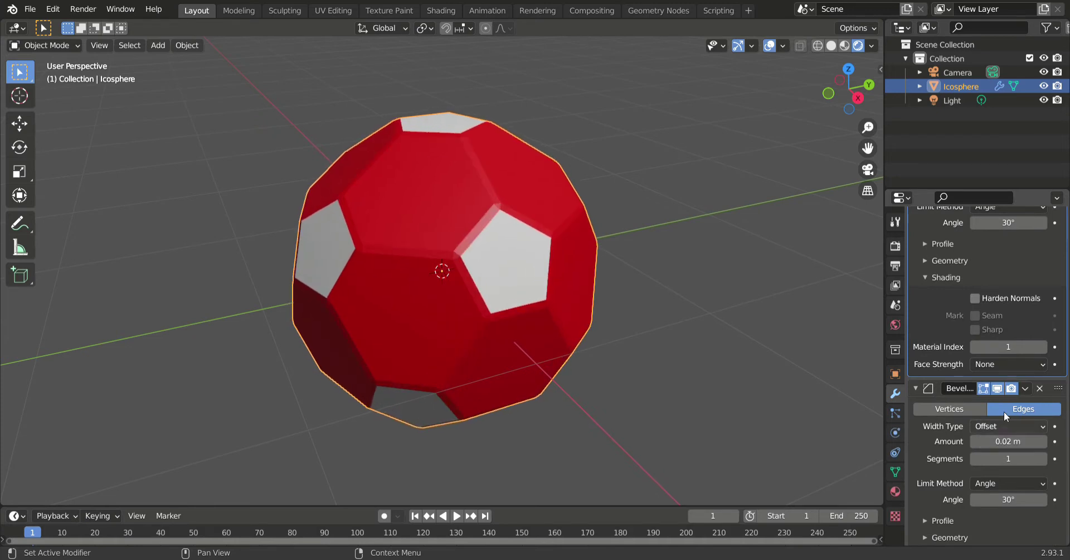
- Set the second bevel's material index to 2 so the thin seams render black
scroll(1004, 411, "down", 1)
left_click(930, 537)
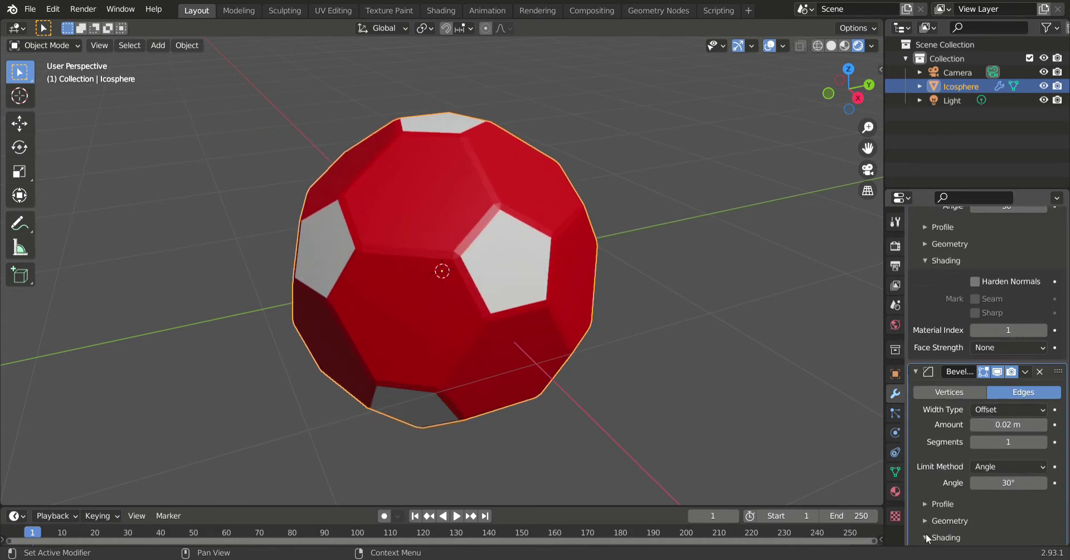
scroll(960, 473, "down", 4)
left_click(1044, 518)
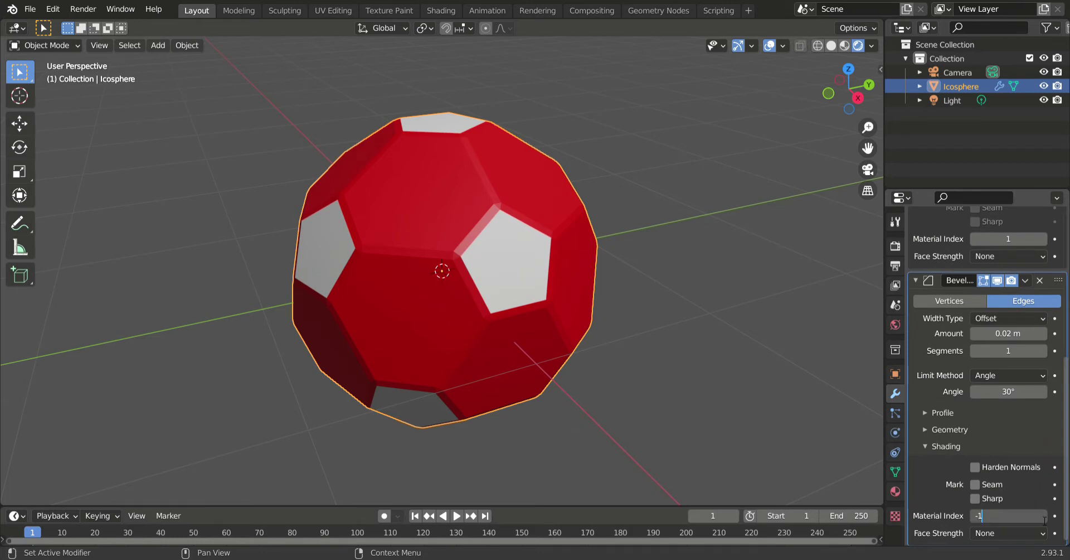
type("1")
key("Return")
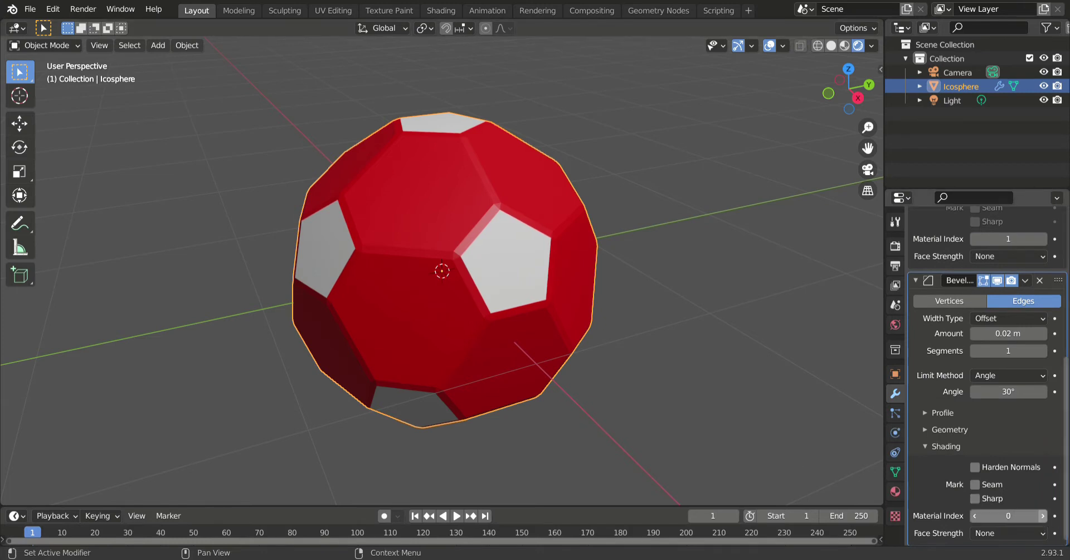
left_click(1042, 515)
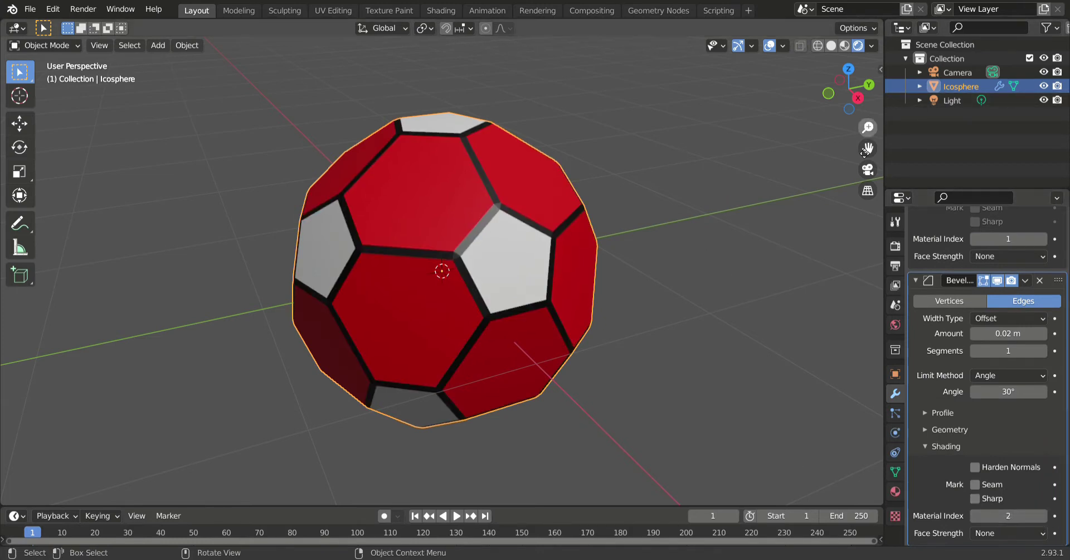
scroll(950, 255, "up", 5)
scroll(952, 239, "up", 7)
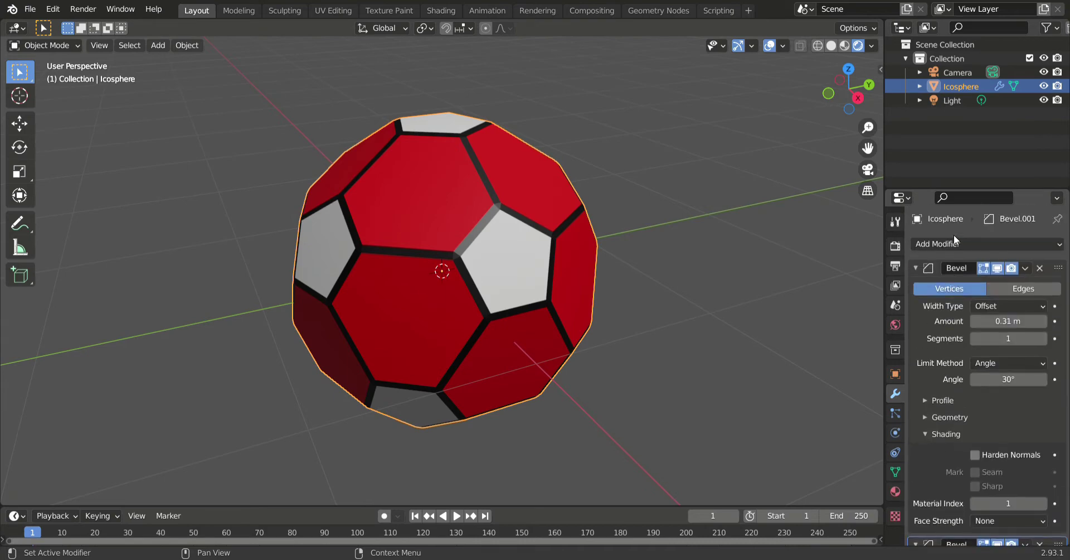
left_click(954, 240)
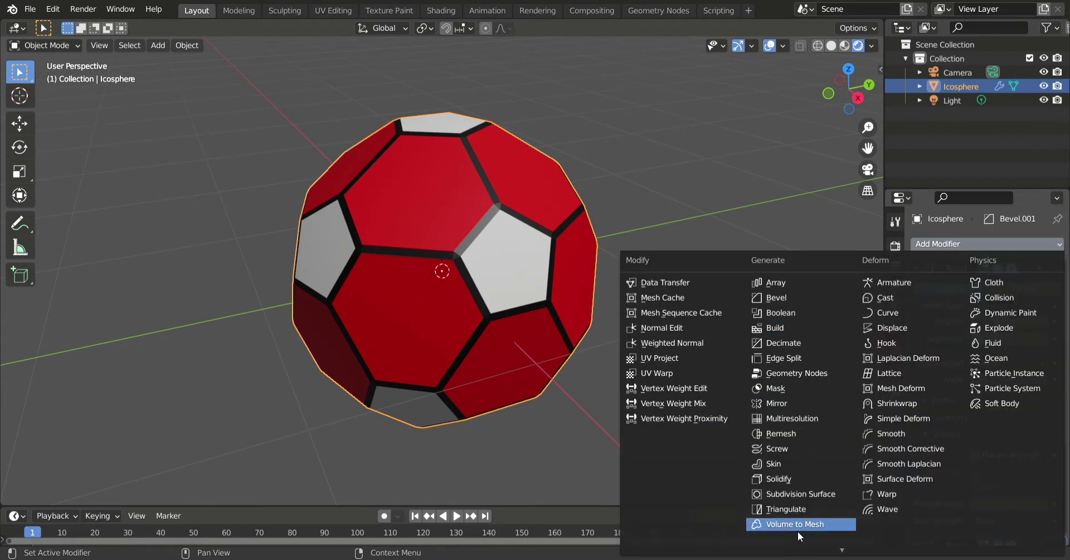
- Add a Subdivision Surface modifier set to Simple
left_click(806, 493)
scroll(1031, 395, "down", 4)
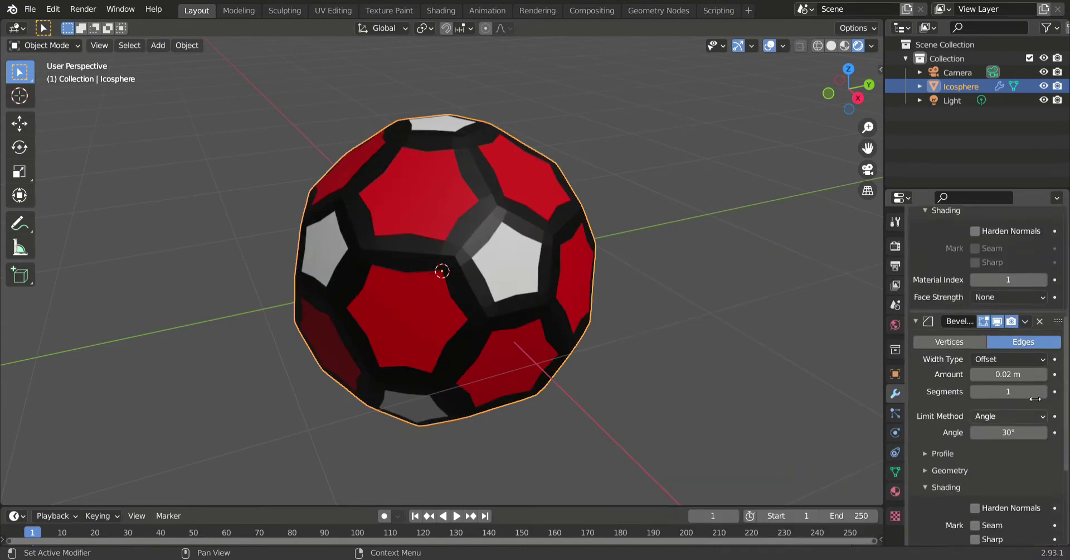
scroll(1023, 401, "down", 4)
scroll(1023, 401, "down", 2)
left_click(993, 467)
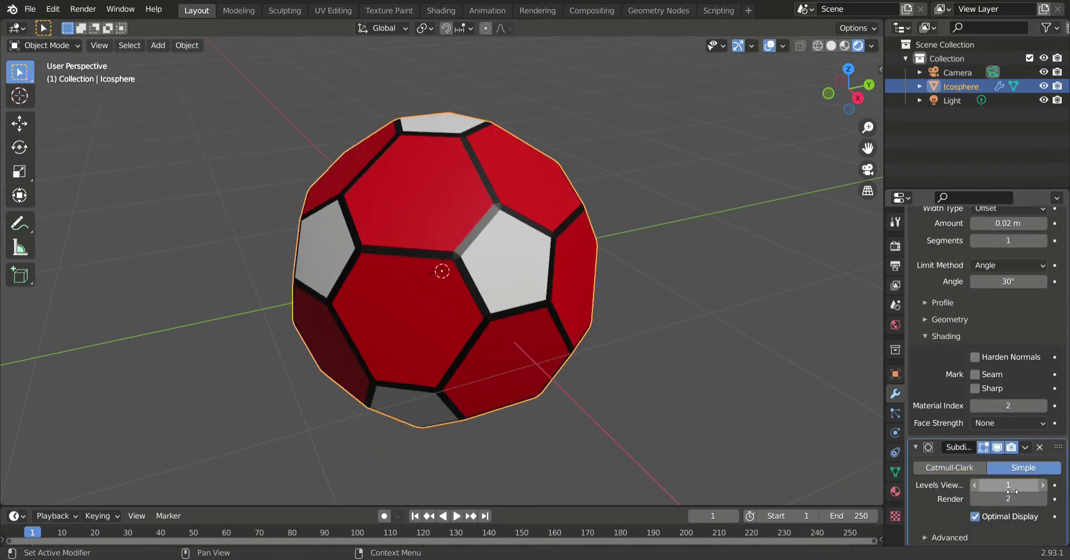
scroll(1028, 399, "up", 4)
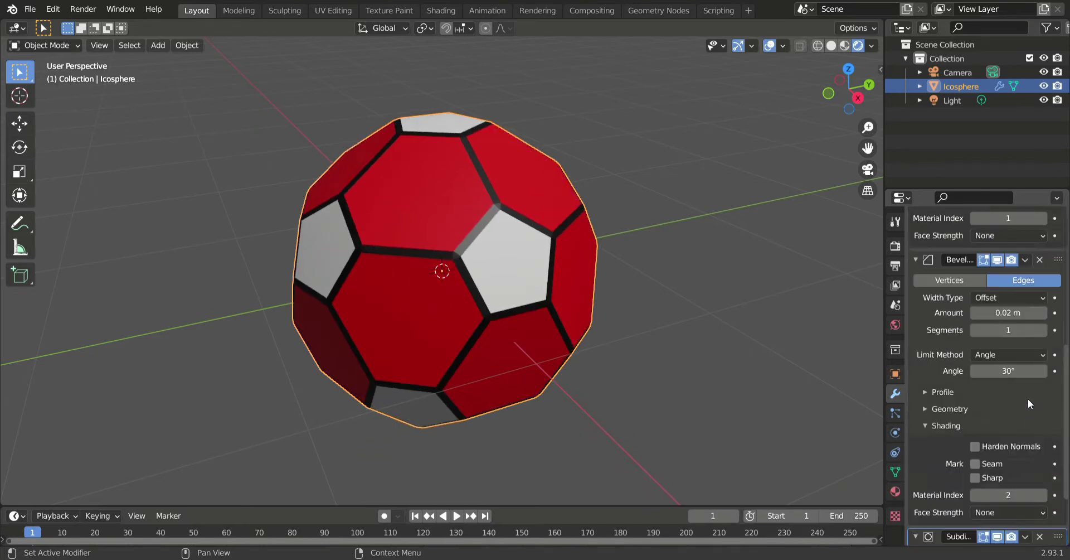
scroll(995, 262, "up", 5)
scroll(992, 251, "up", 3)
- Add a Cast modifier and set its factor to 1.07 to round the ball
left_click(971, 244)
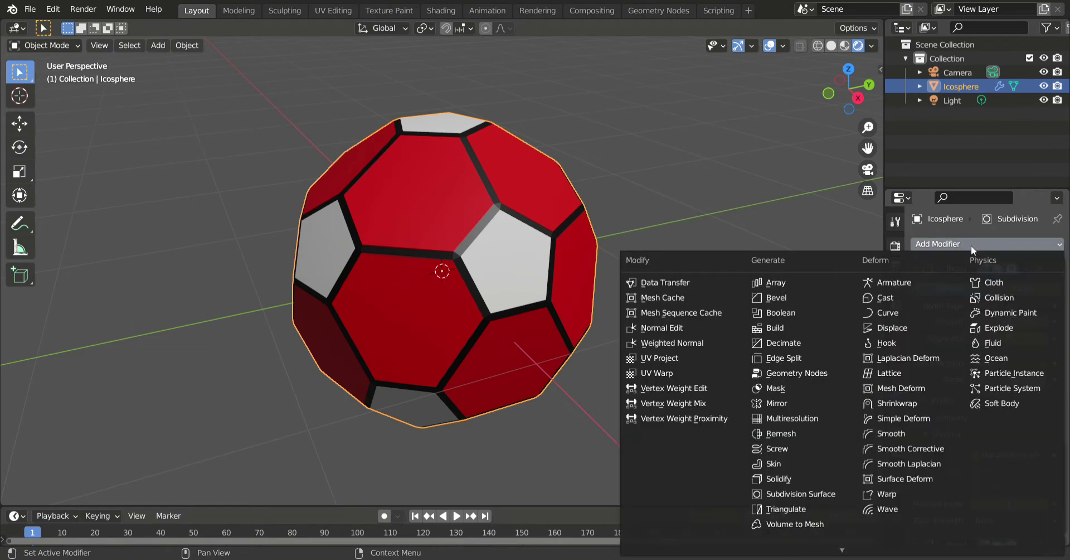
left_click(886, 298)
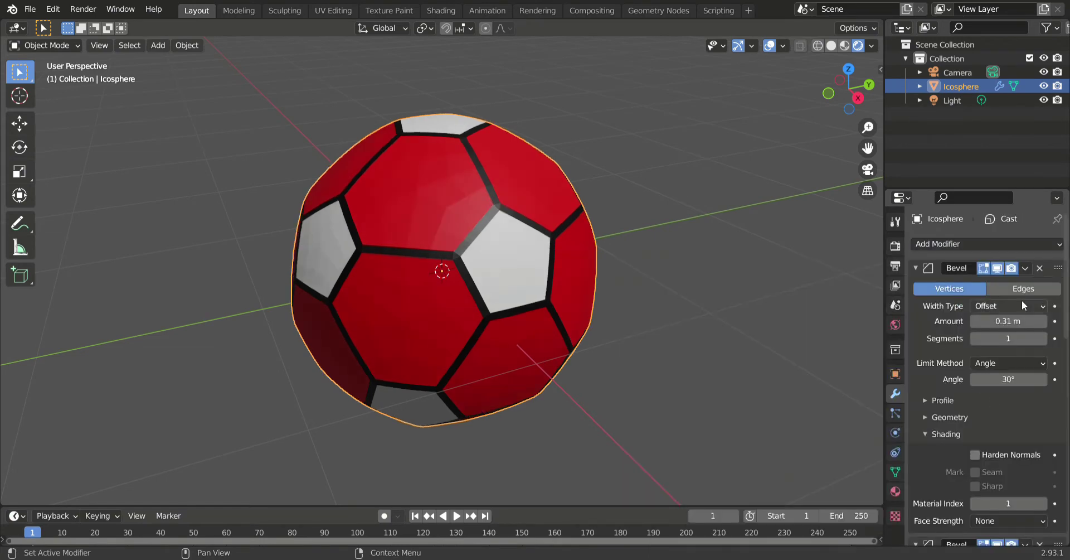
scroll(1020, 323, "down", 5)
scroll(1012, 332, "down", 5)
scroll(1009, 339, "down", 7)
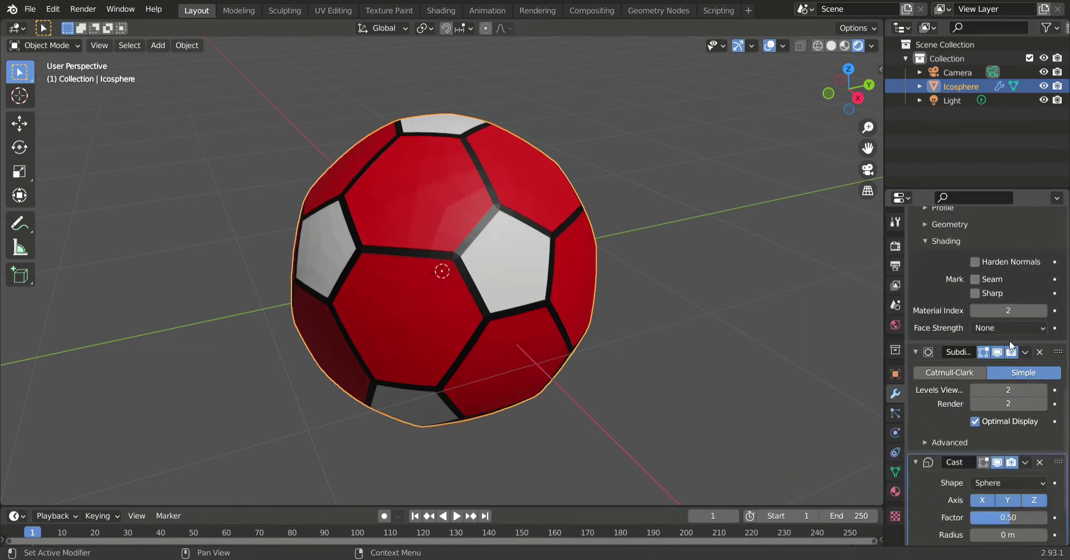
scroll(1009, 344, "down", 7)
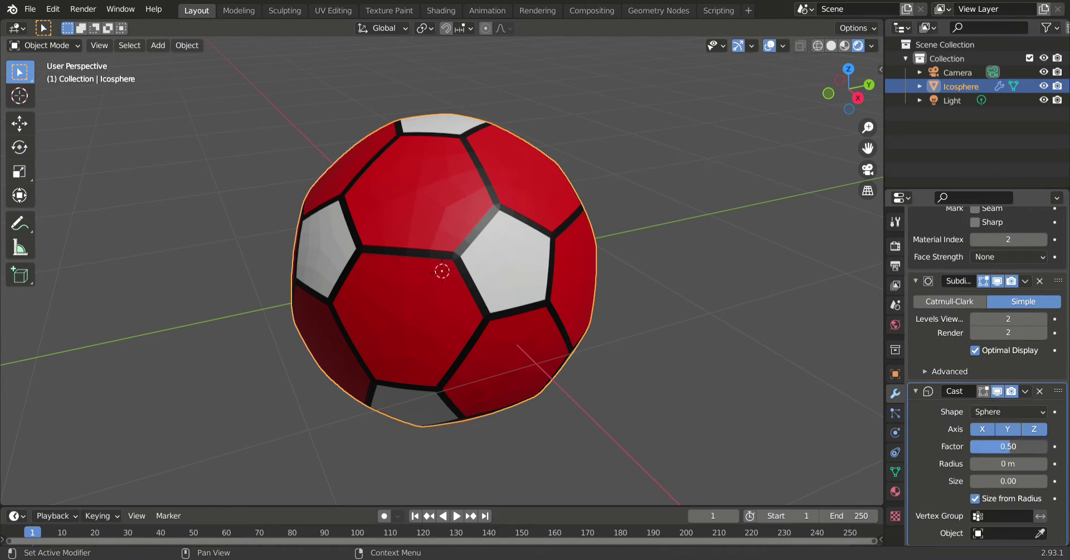
left_click_drag(1009, 446, 998, 446)
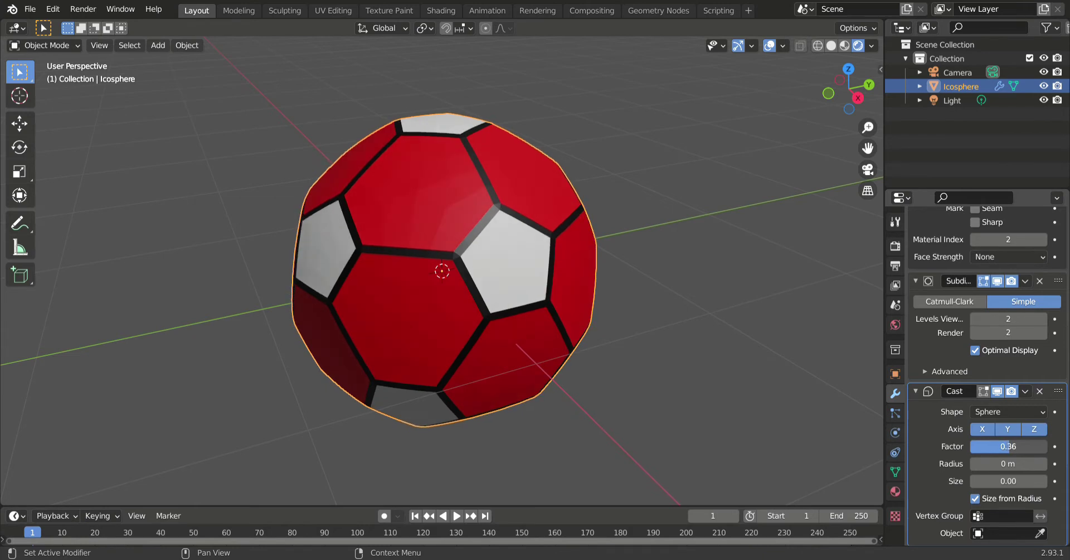
left_click_drag(997, 446, 1009, 446)
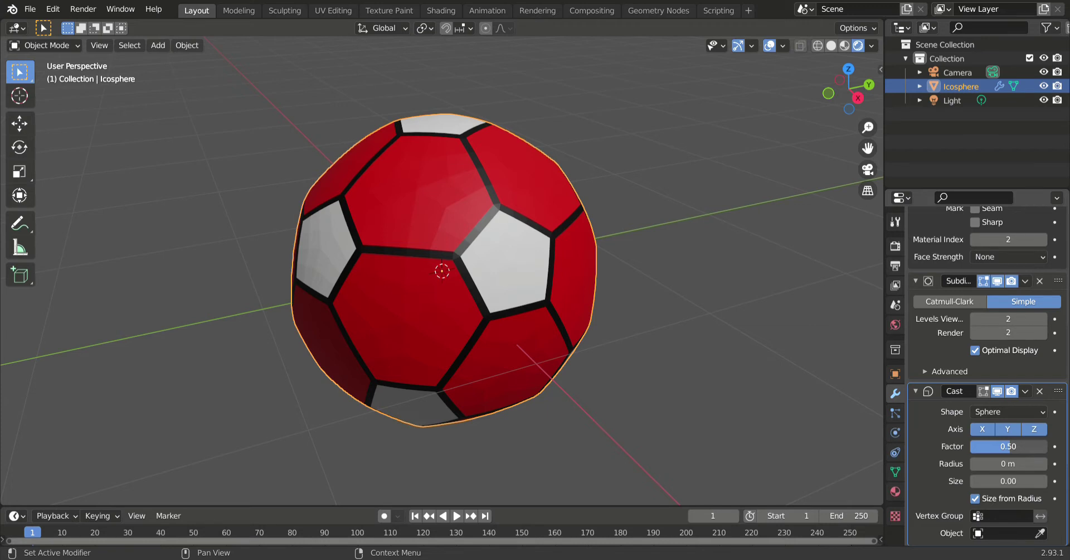
left_click_drag(1009, 445, 1031, 445)
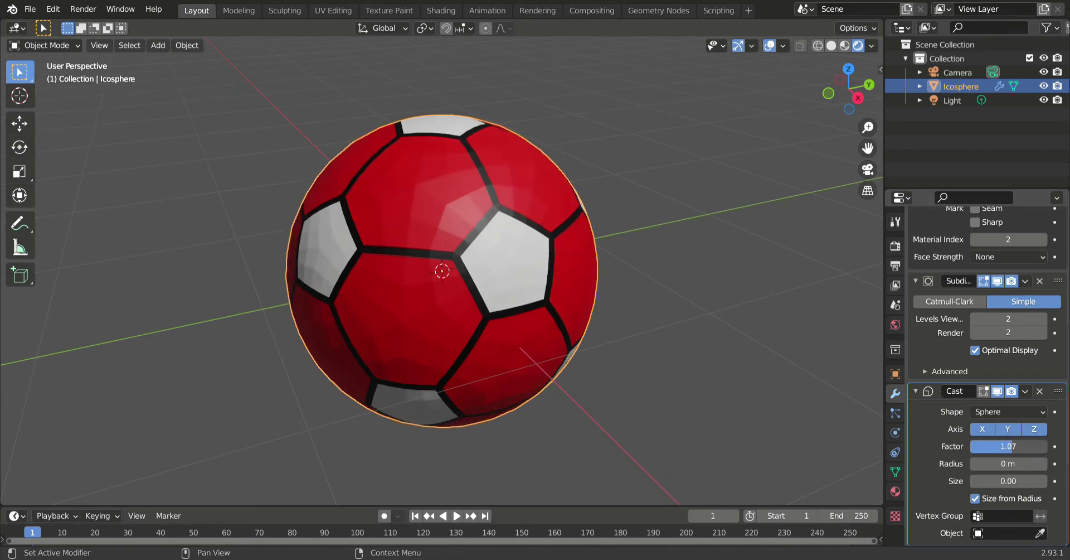
left_click_drag(848, 89, 844, 121)
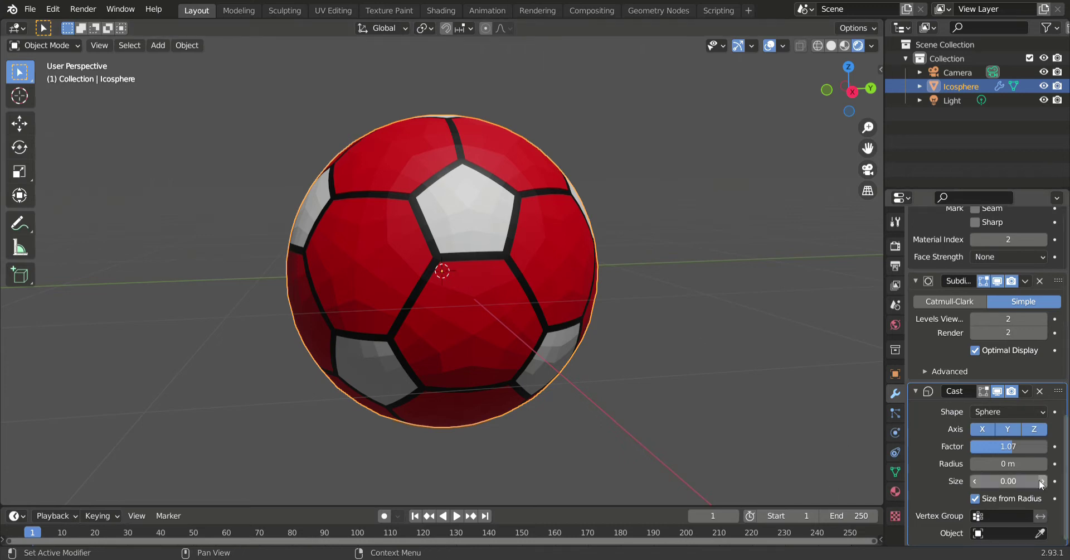
- Shade the ball smooth and deselect it
scroll(956, 301, "up", 2)
scroll(935, 296, "up", 3)
right_click(615, 69)
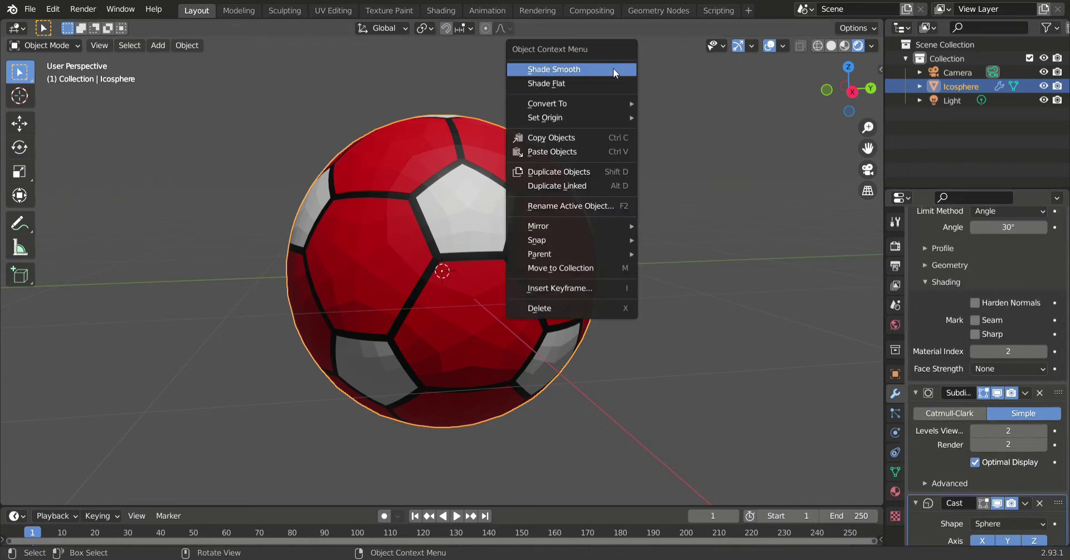
left_click(615, 69)
mouse_move(849, 89)
left_mouse_down()
mouse_move(869, 100)
mouse_move(868, 146)
left_mouse_up()
key("alt+a")
- Apply the edge Bevel and the Subdivision Surface modifiers to the mesh
scroll(961, 257, "up", 3)
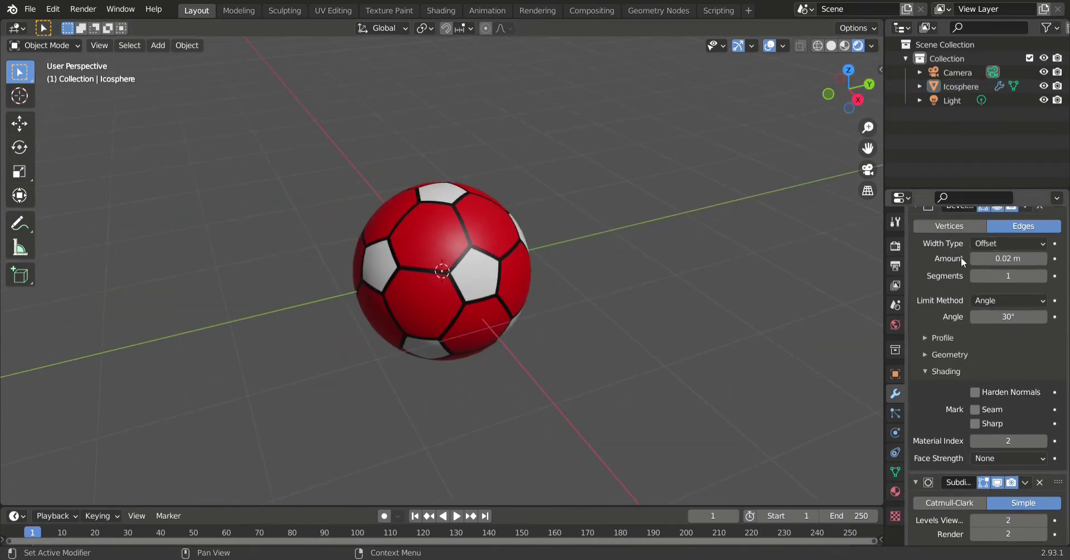
scroll(992, 245, "up", 5)
left_click(1025, 339)
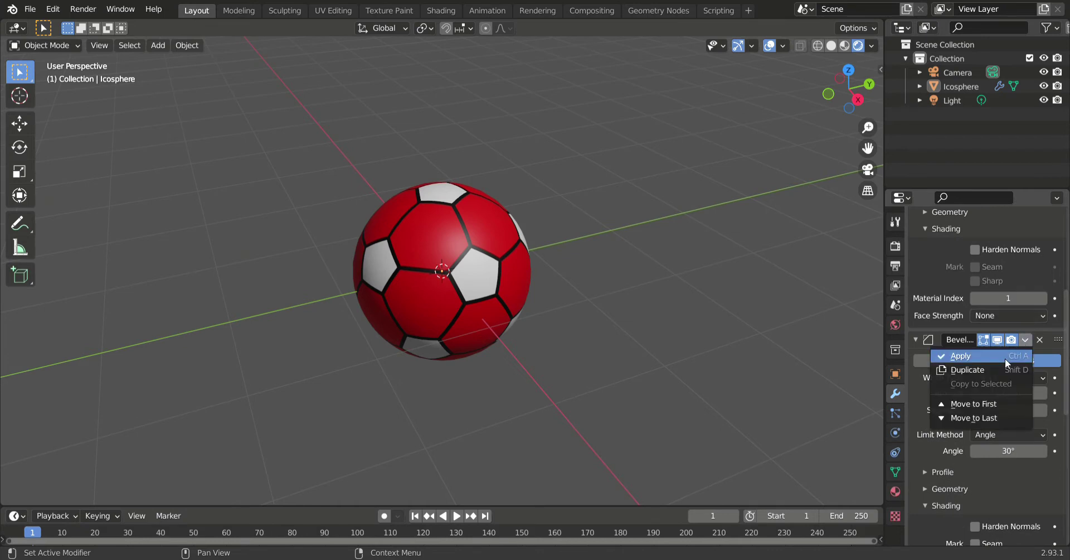
left_click(1005, 357)
scroll(1019, 303, "up", 1)
left_click(1025, 428)
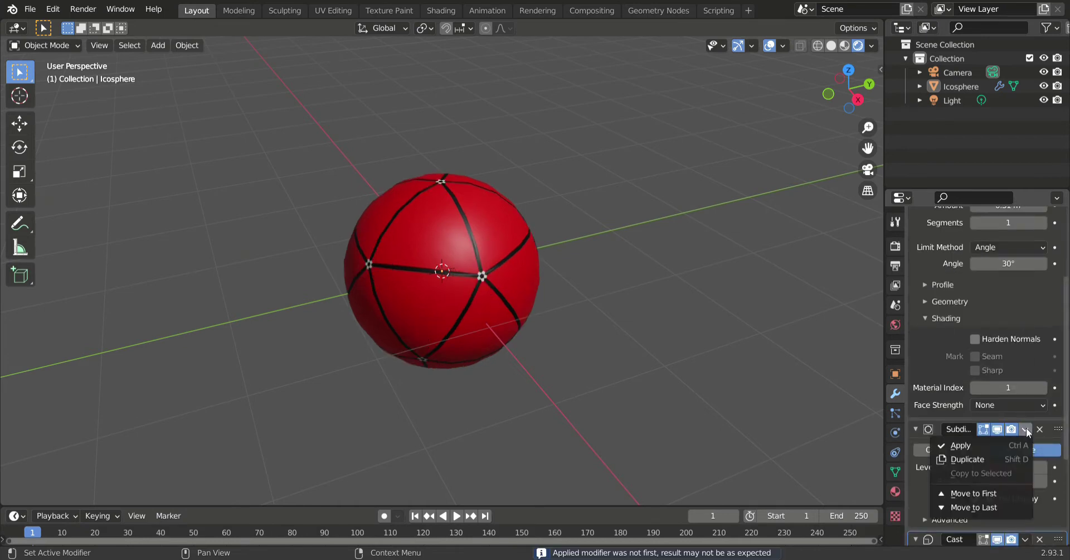
left_click(995, 441)
- Apply the vertex Bevel and remaining stacked modifiers, undoing one stray change
scroll(1021, 322, "up", 5)
left_click(1025, 267)
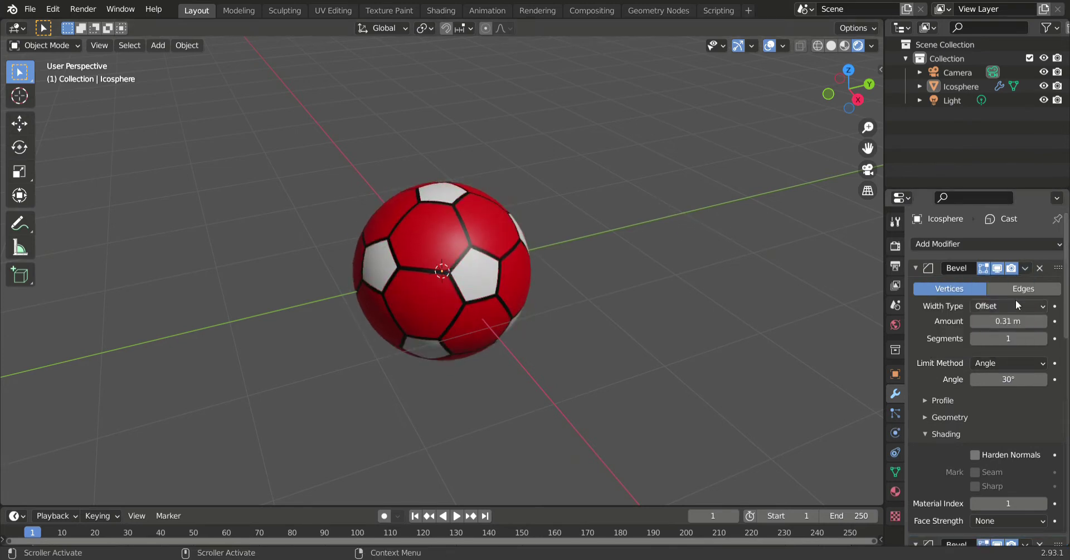
left_click(1025, 268)
left_click(1025, 268)
left_click(1025, 268)
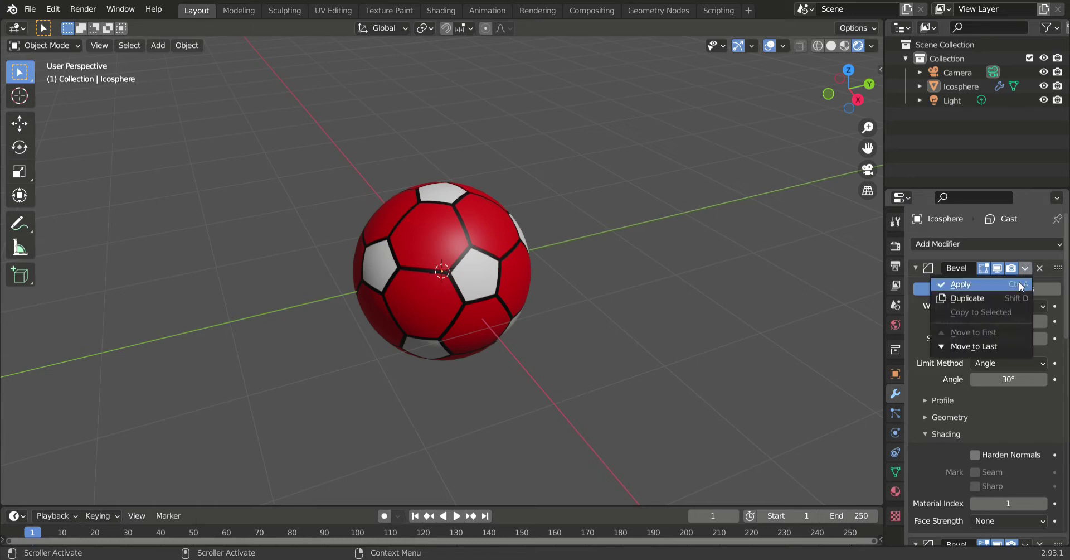
left_click(1025, 268)
left_click(1024, 268)
left_click(1002, 292)
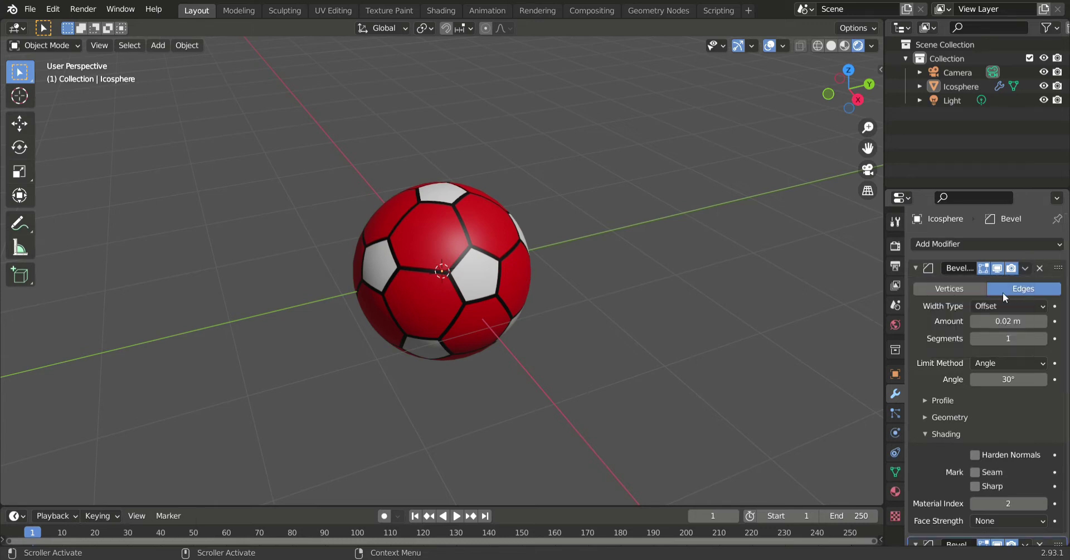
key("ctrl+z")
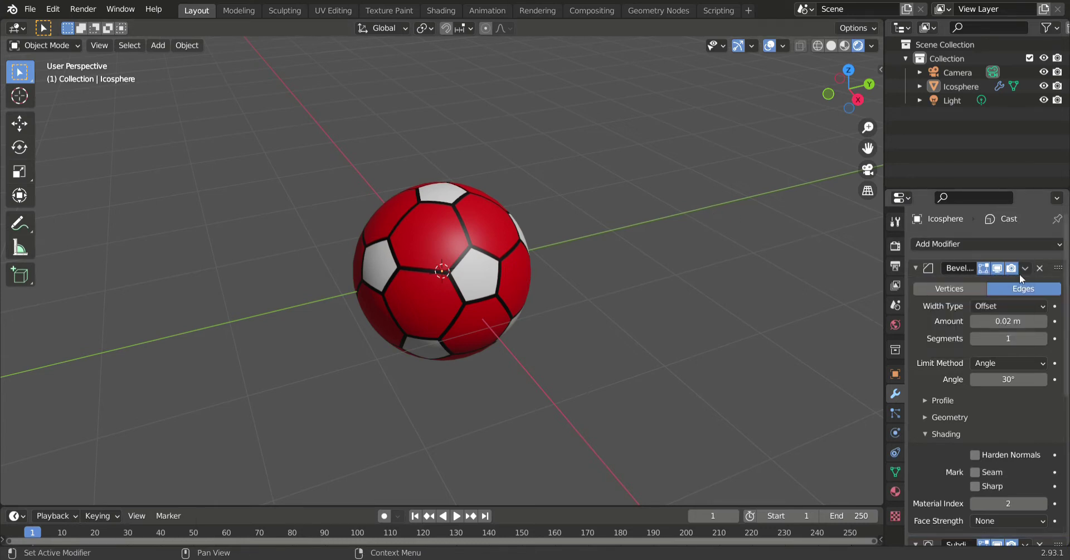
left_click(1024, 268)
left_click(1009, 282)
left_click(1024, 268)
left_click(1018, 279)
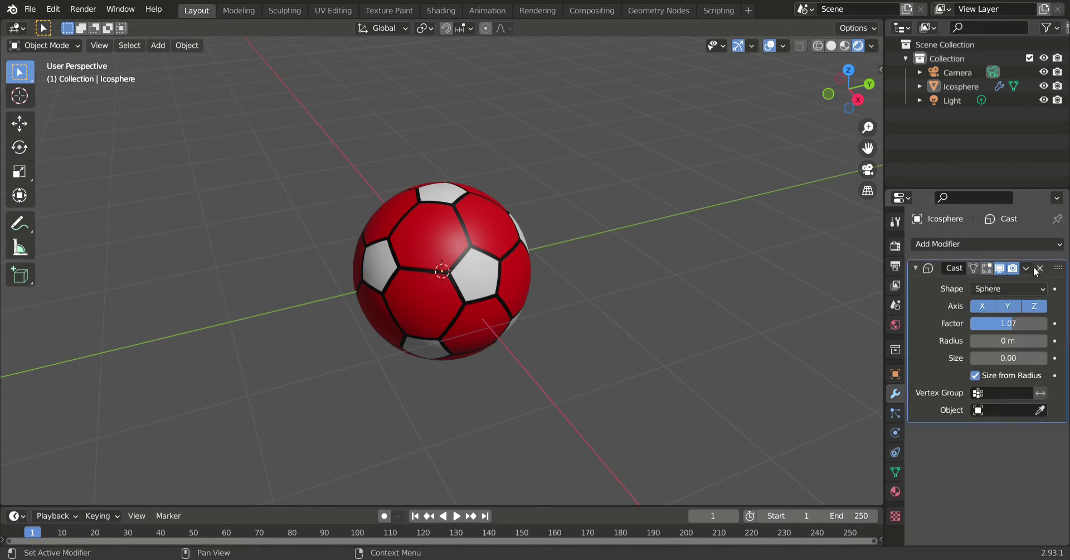
left_click(1026, 268)
- Apply the Cast modifier and raise the ball along Z in a side view
left_click(942, 283)
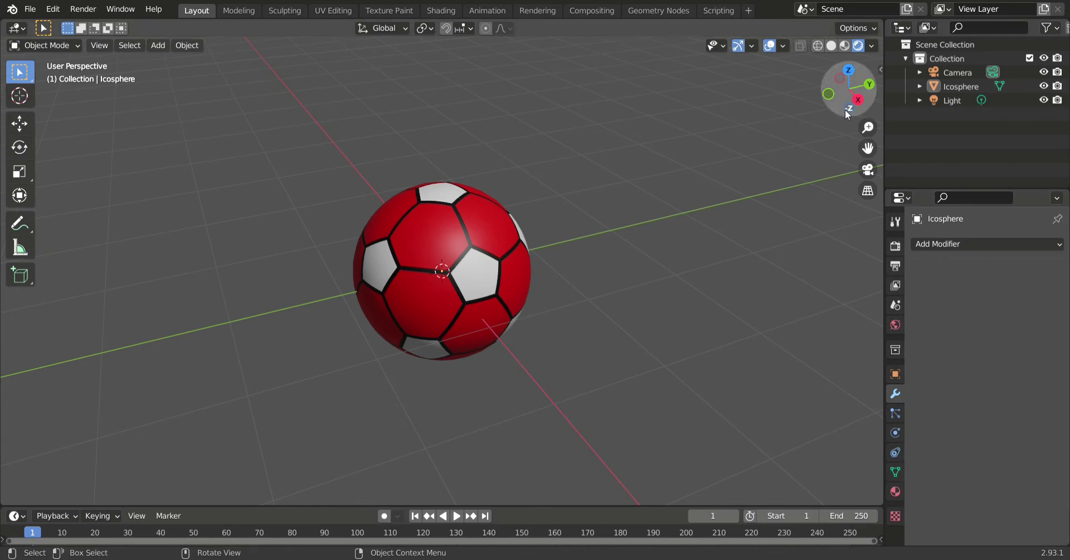
left_click_drag(845, 109, 853, 103)
left_click(855, 92)
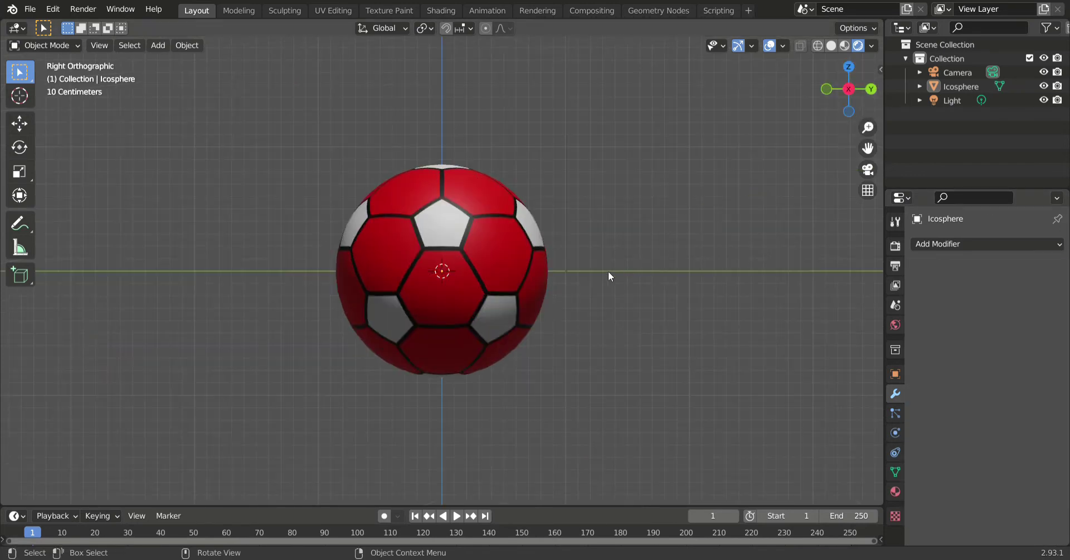
left_click(500, 276)
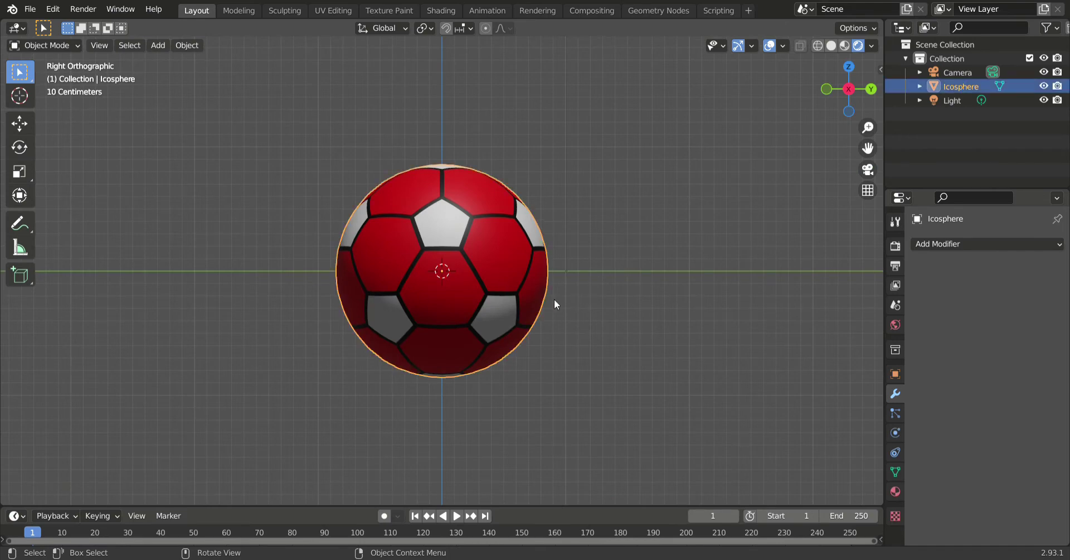
mouse_move(859, 88)
left_mouse_down()
mouse_move(858, 70)
mouse_move(714, 215)
left_mouse_up()
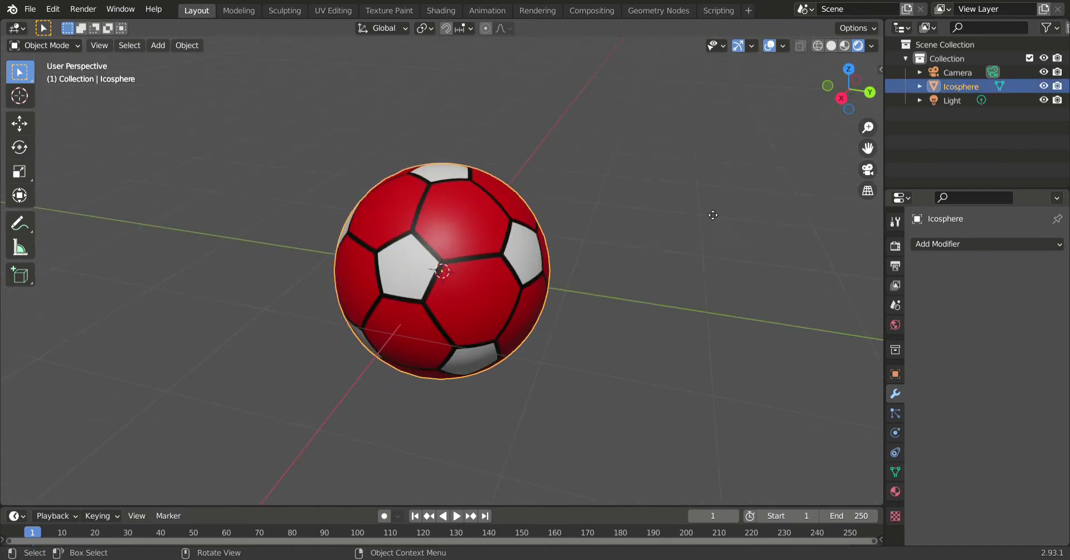
key("g")
key("z")
left_click(709, 149)
left_click(855, 92)
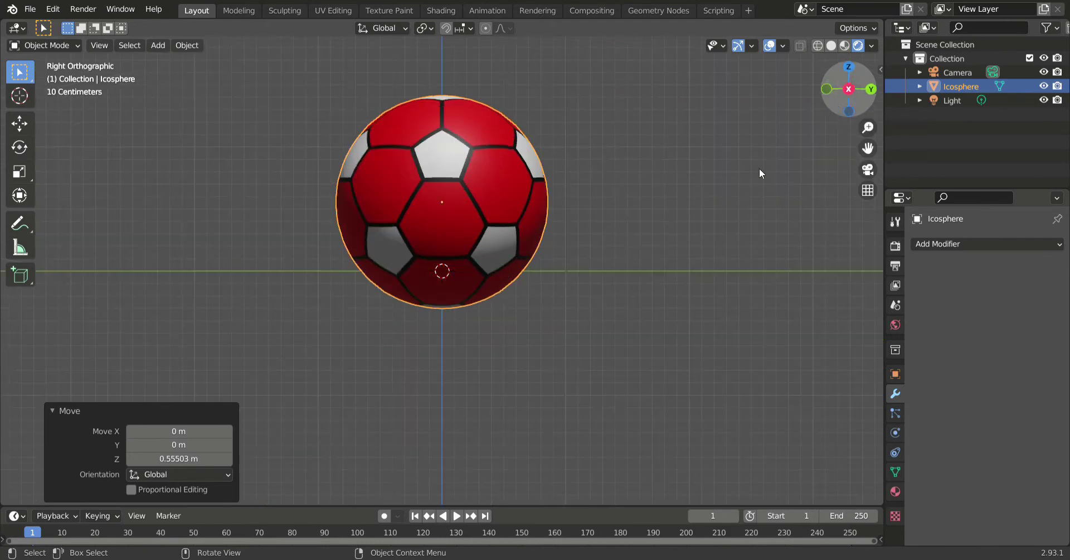
key("g")
key("z")
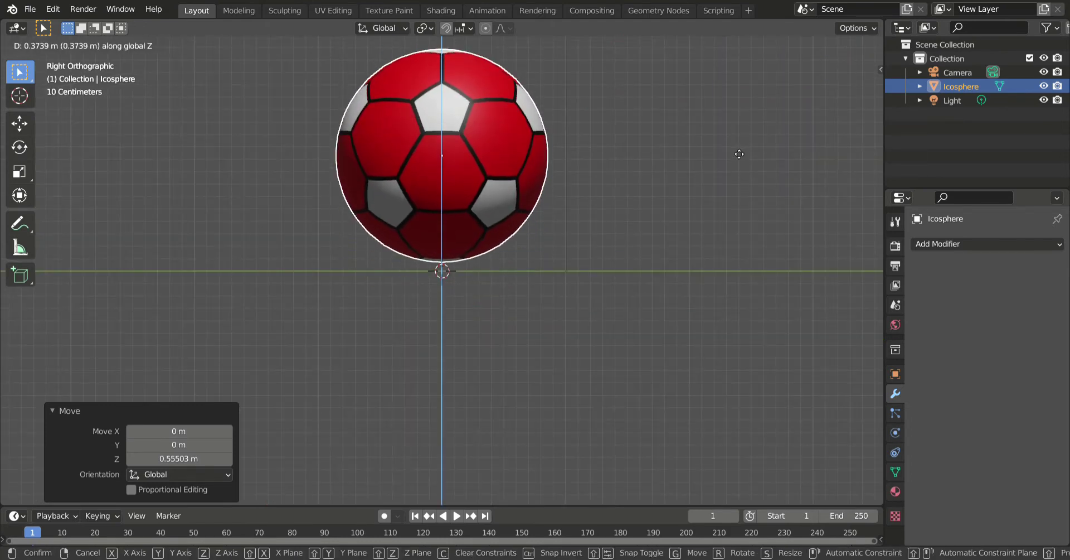
left_click(734, 153)
- Add a ground plane, shrink the ball to 0.090 scale and move it above the plane
key("shift+a")
mouse_move(598, 168)
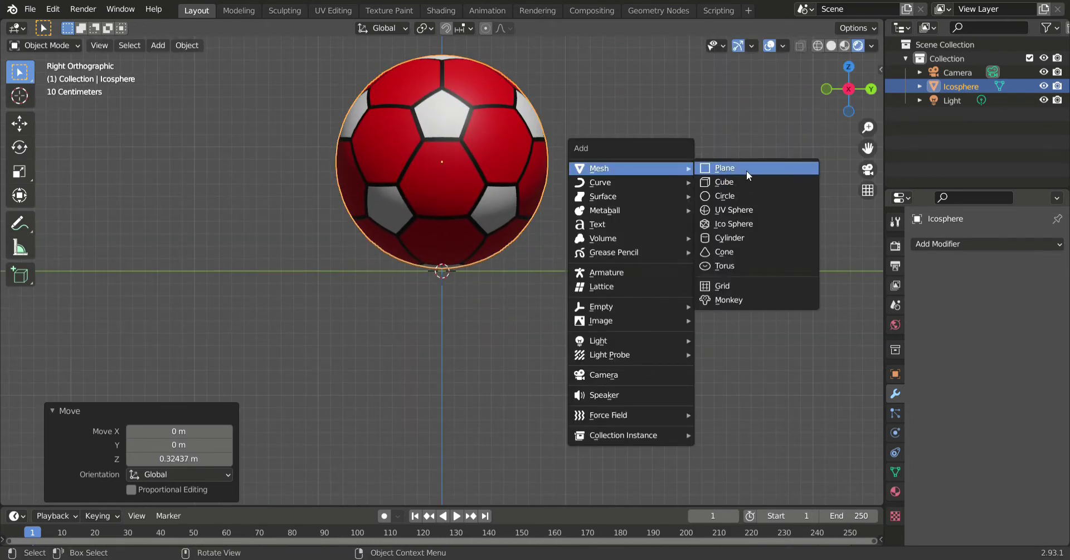
left_click(747, 169)
left_click(482, 179)
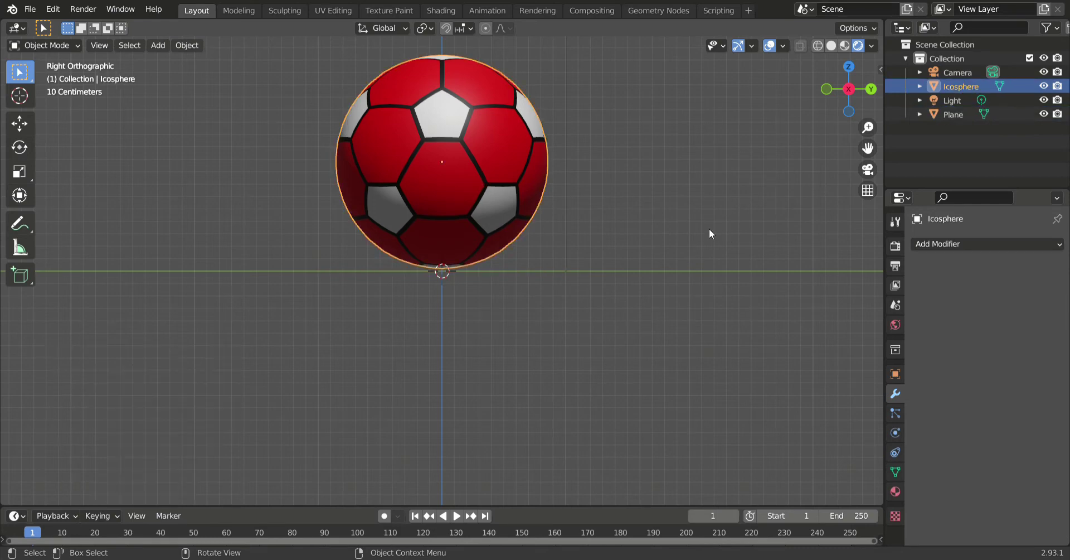
key("s")
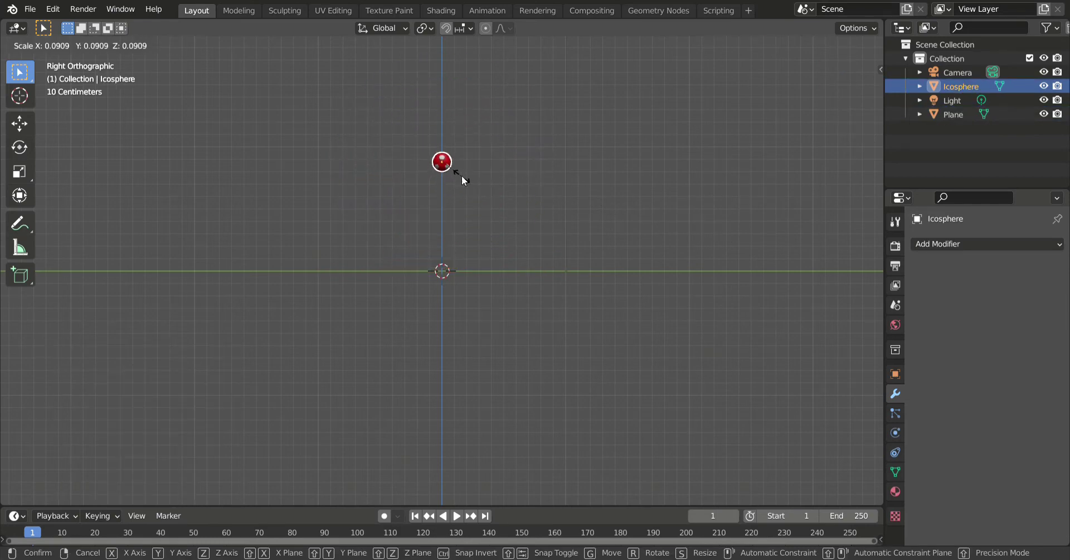
left_click(462, 178)
key("g")
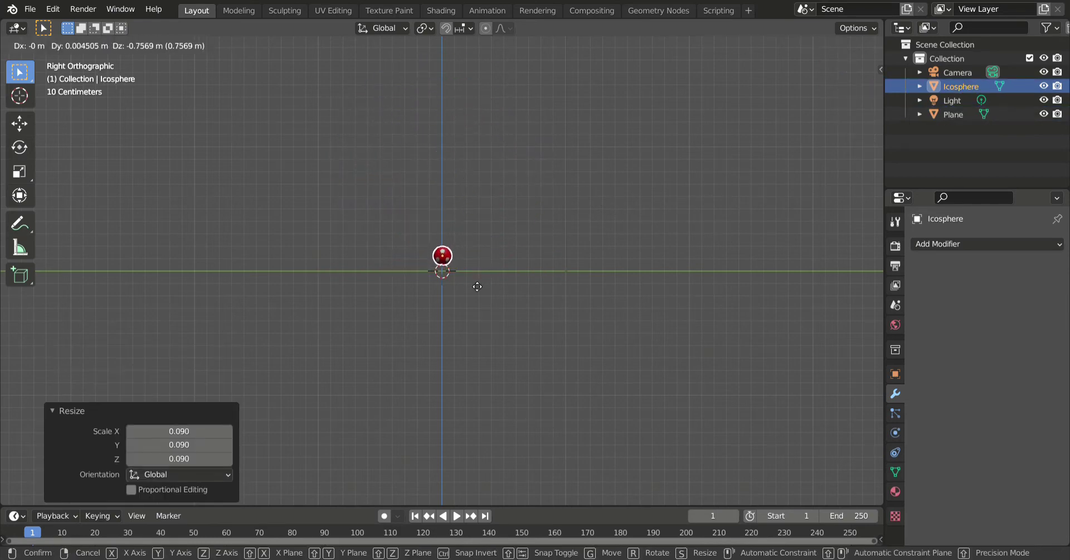
left_click(471, 287)
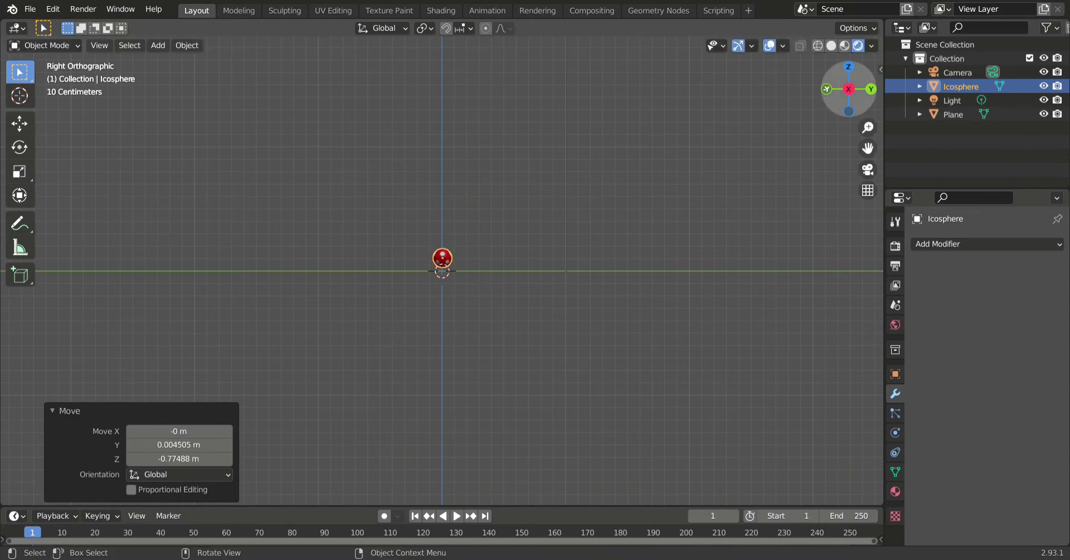
- Enlarge the ball and adjust its height in front view so it rests on the plane
mouse_move(848, 89)
left_mouse_down()
mouse_move(861, 83)
mouse_move(730, 128)
left_mouse_up()
scroll(661, 154, "up", 2)
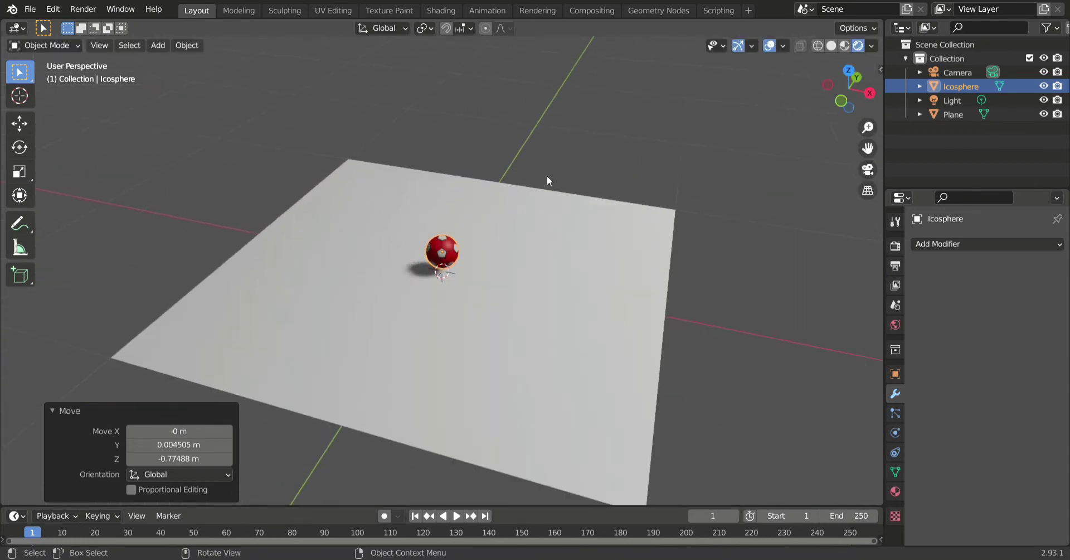
key("s")
left_click(706, 203)
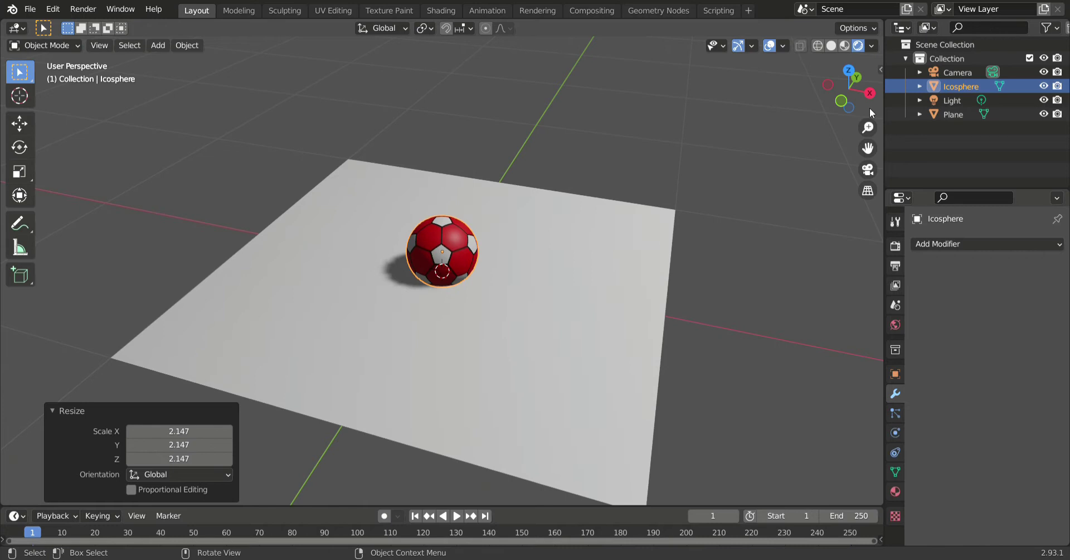
left_click(841, 101)
key("g")
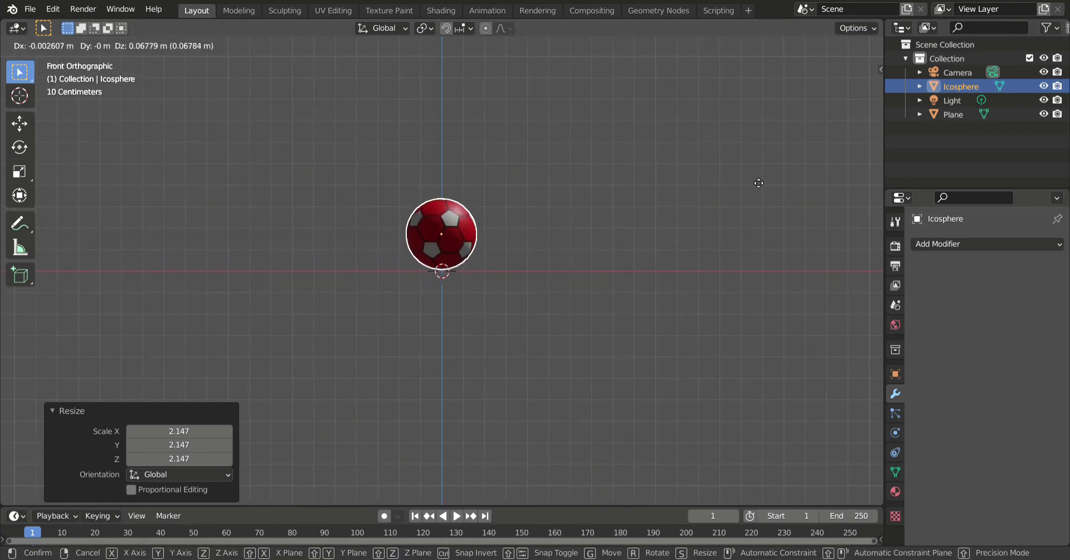
left_click(755, 179)
middle_click_drag(758, 184, 747, 234)
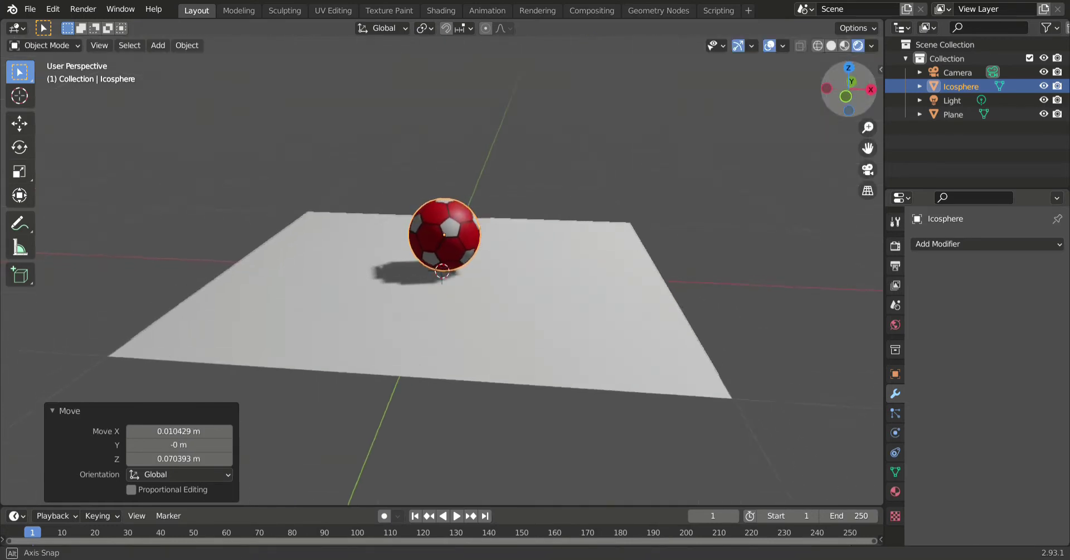
middle_click_drag(591, 279, 617, 294)
- Give the plane a new dark green material and add a particle system to it
left_click(581, 311)
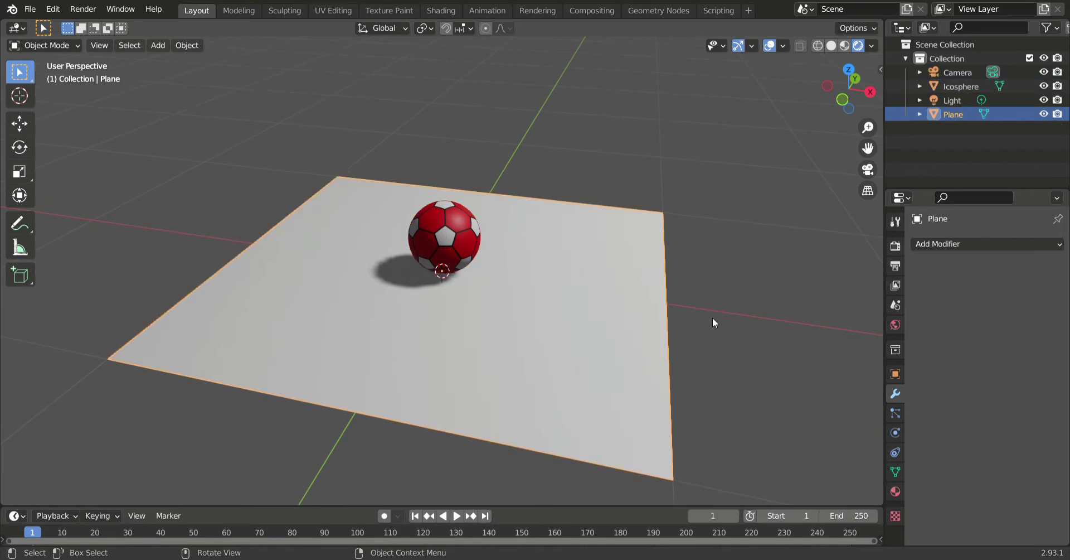
left_click(895, 491)
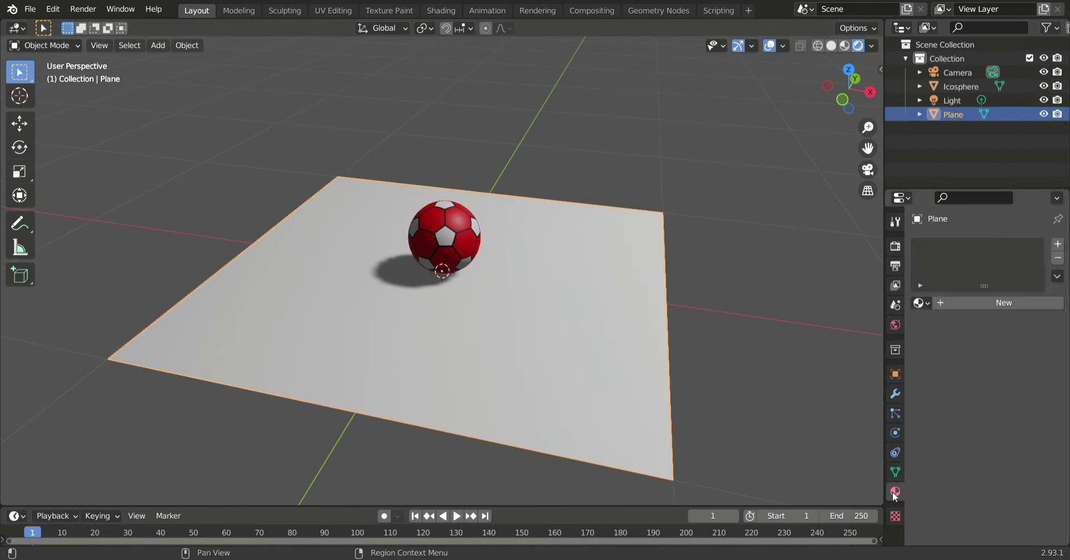
left_click(987, 304)
left_click(1003, 444)
left_click_drag(962, 308, 937, 278)
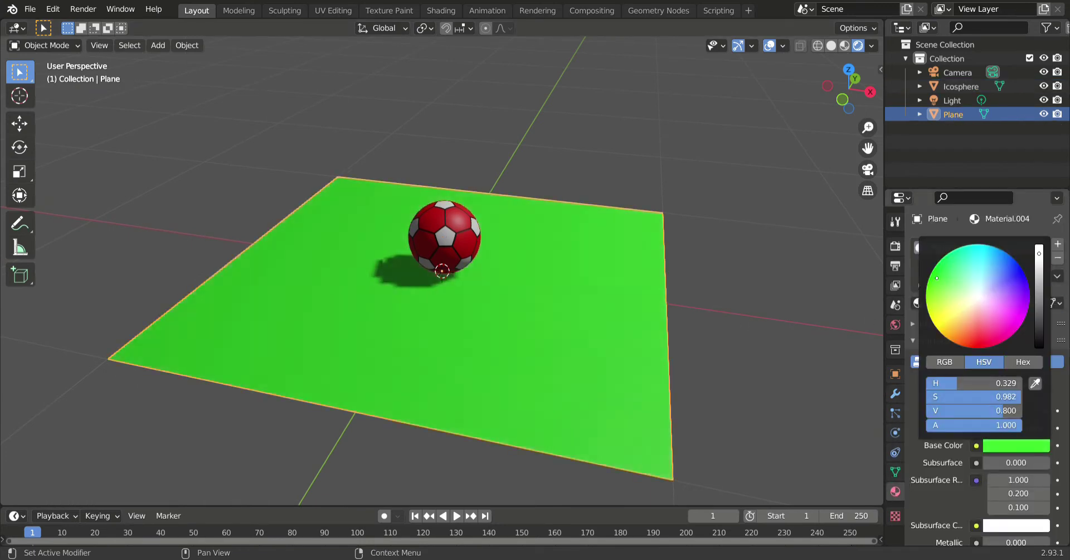
left_click(1040, 294)
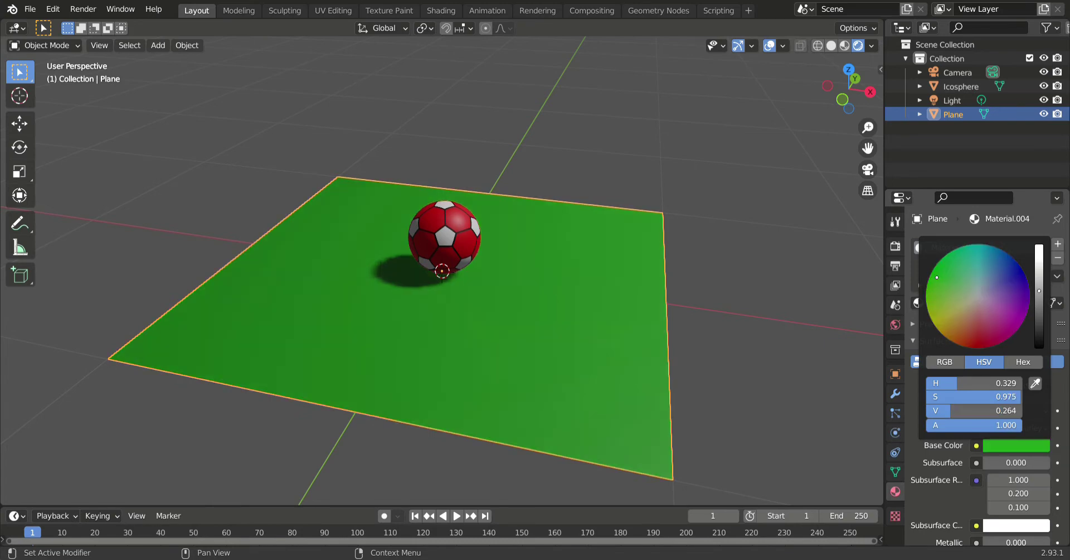
left_click(895, 413)
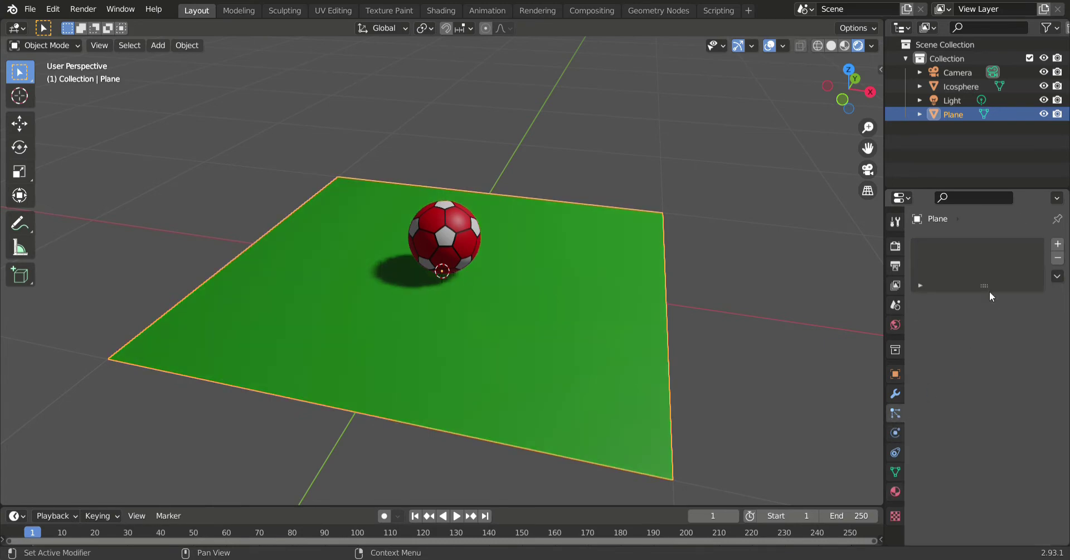
left_click(1055, 245)
- Switch the particle system to Hair and set the hair length to 0.4 m
left_click(1002, 320)
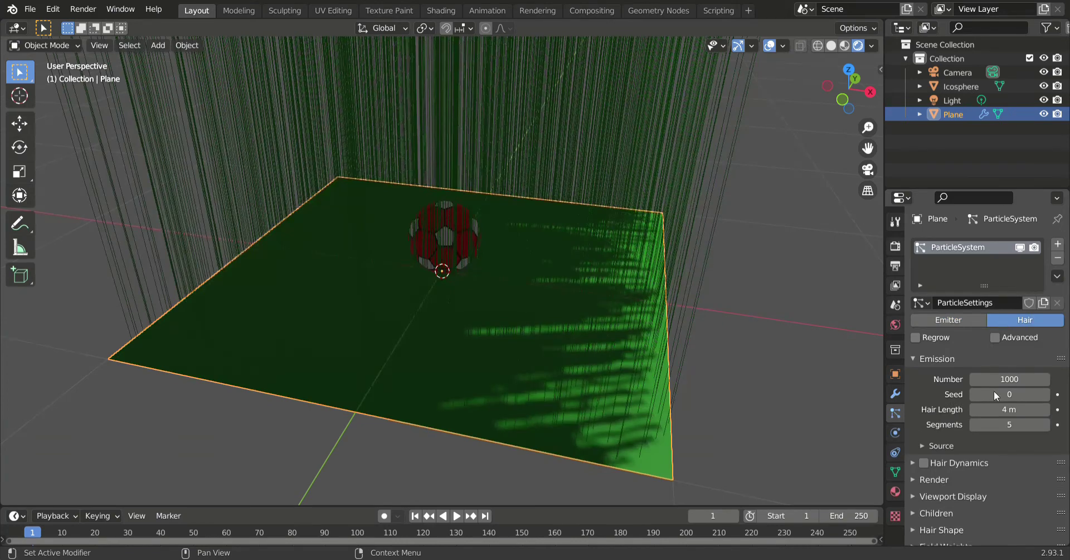
left_click(1008, 410)
key("Return")
- Shorten the grass hairs step by step down to 0.05 m
left_click(974, 407)
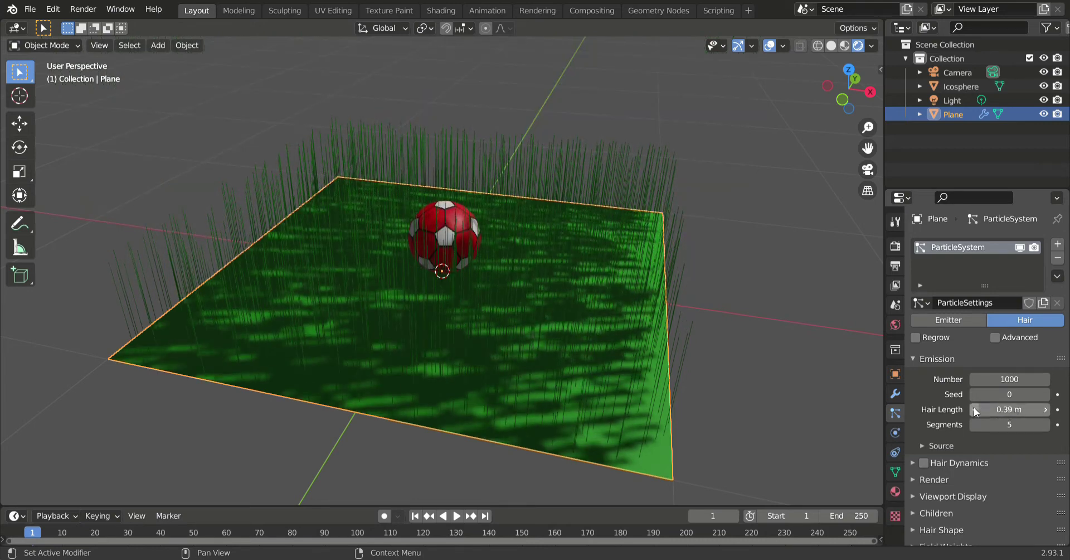
left_click(974, 406)
left_click(974, 408)
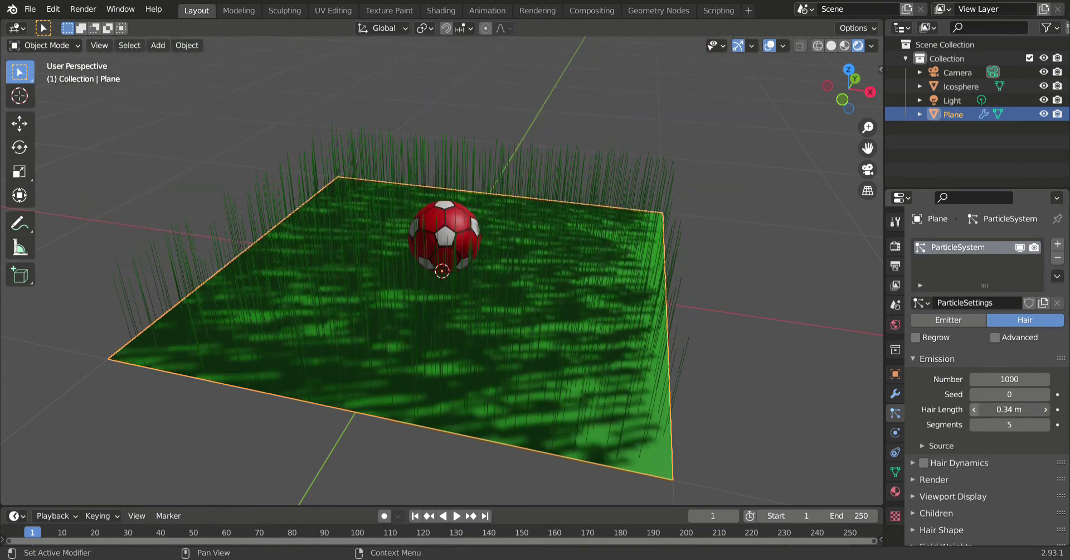
left_click(974, 409)
left_click(974, 408)
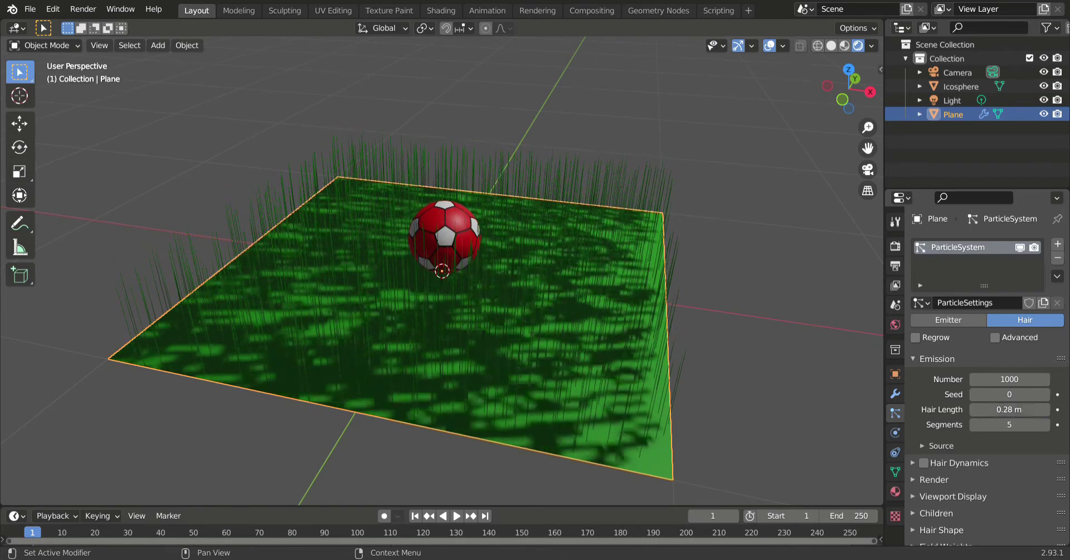
left_click(974, 409)
left_click(974, 409)
left_click(974, 408)
left_click(974, 409)
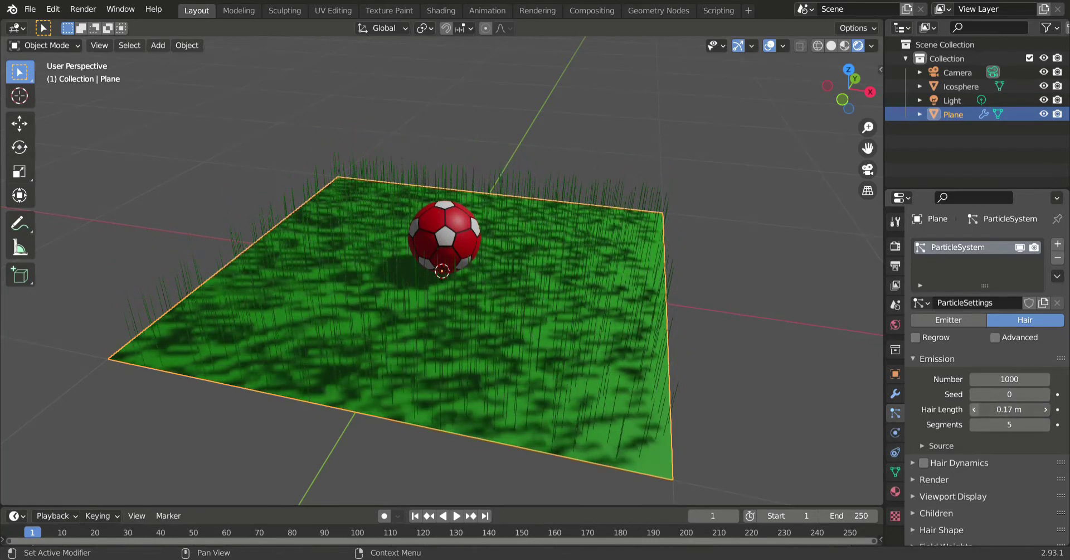
left_click(974, 409)
left_click(975, 408)
left_click(974, 408)
left_click(975, 408)
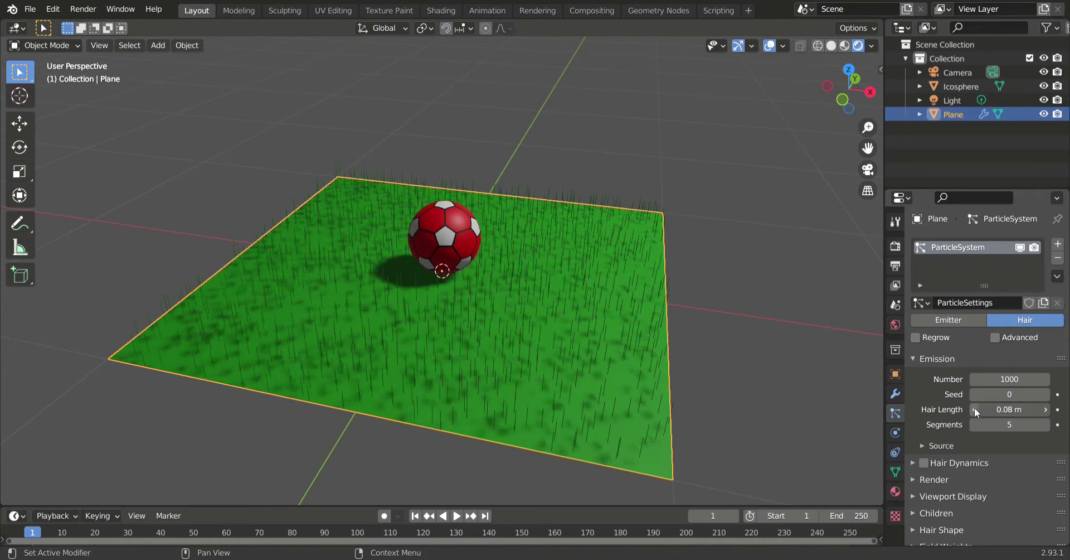
left_click(974, 409)
- Enable advanced particle options and raise the Brownian force to 0.030
left_click_drag(863, 100, 862, 78)
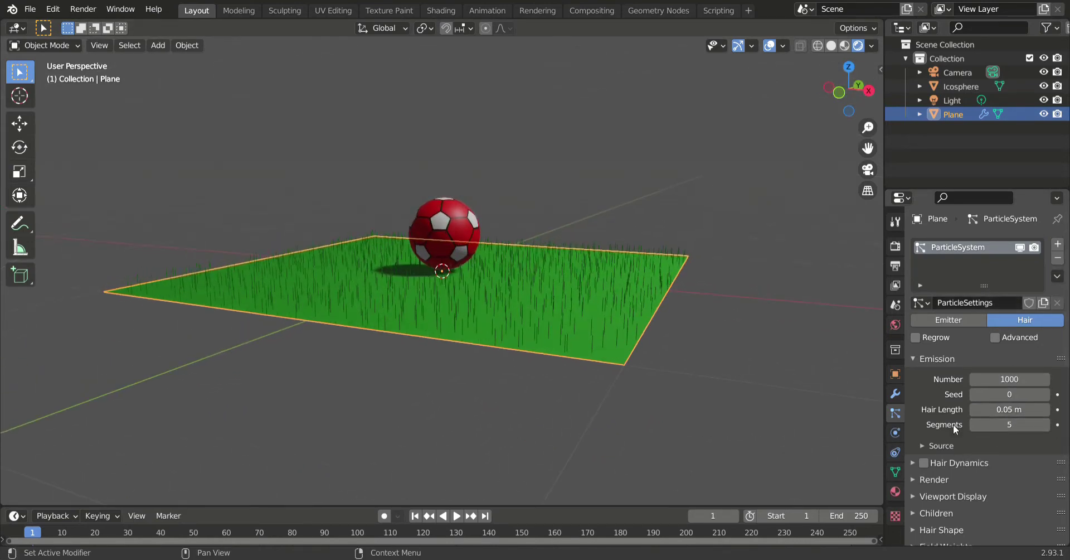
left_click(993, 338)
scroll(942, 446, "down", 2)
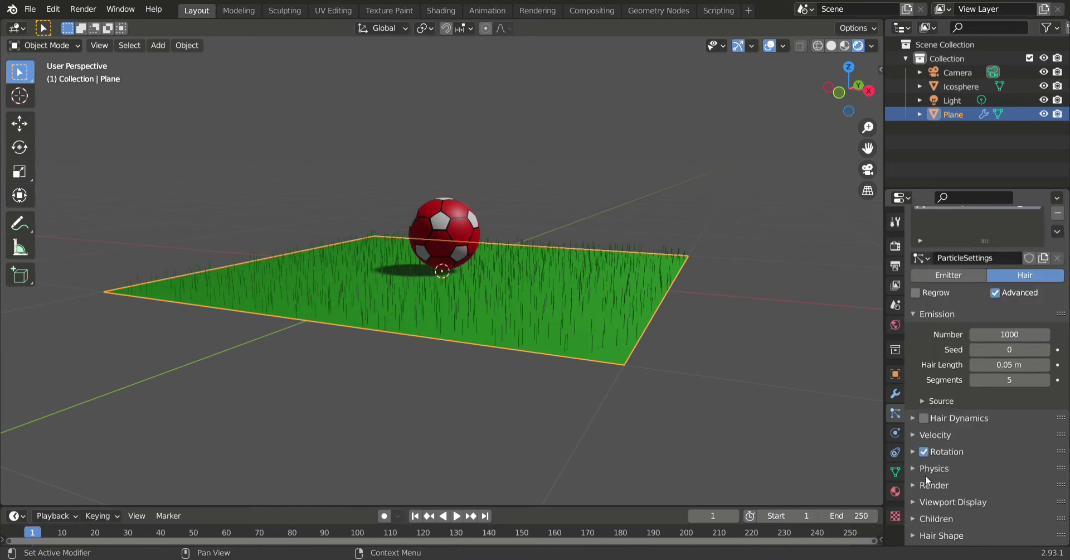
scroll(926, 479, "down", 1)
left_click(920, 445)
scroll(972, 450, "down", 3)
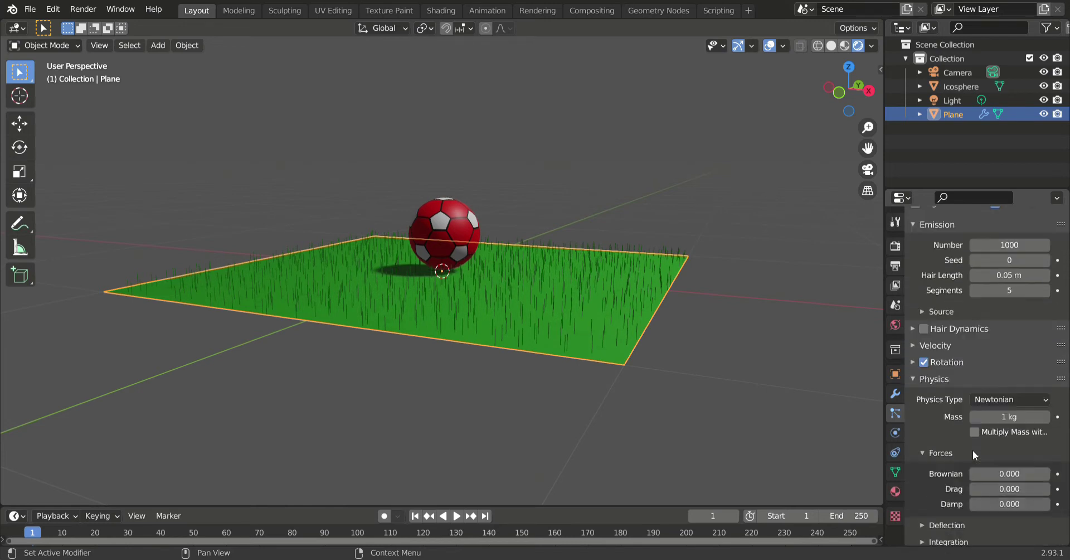
left_click(1045, 474)
left_click(1046, 474)
left_click(1046, 474)
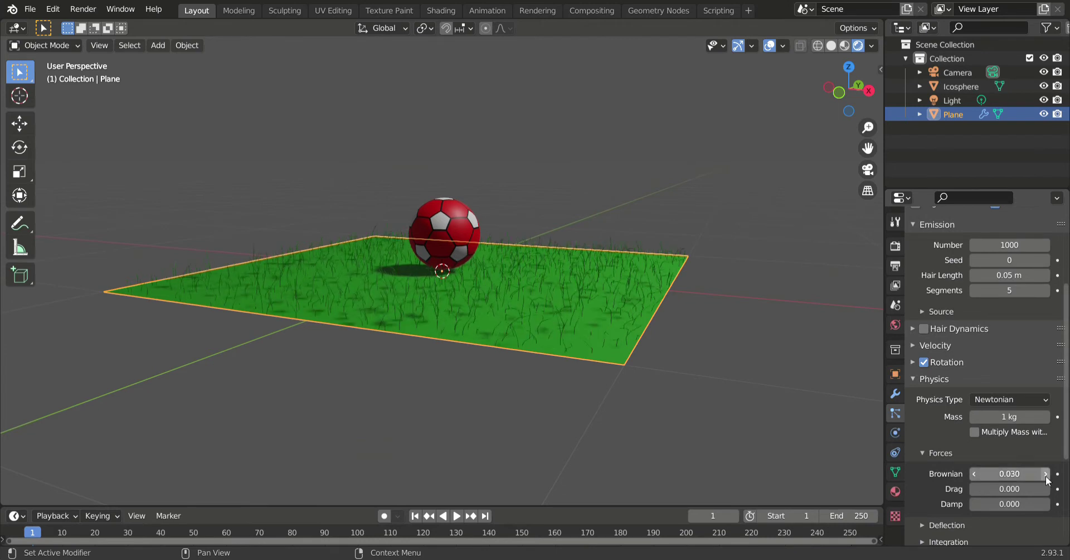
- Set the hair emission number to 40000
scroll(1015, 429, "up", 4)
scroll(1014, 426, "up", 2)
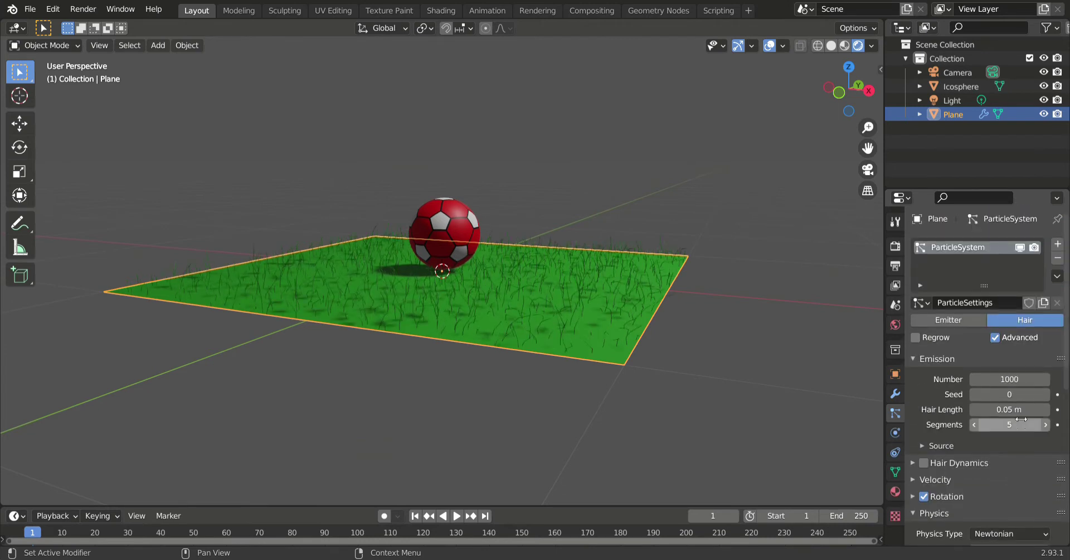
left_click(1011, 385)
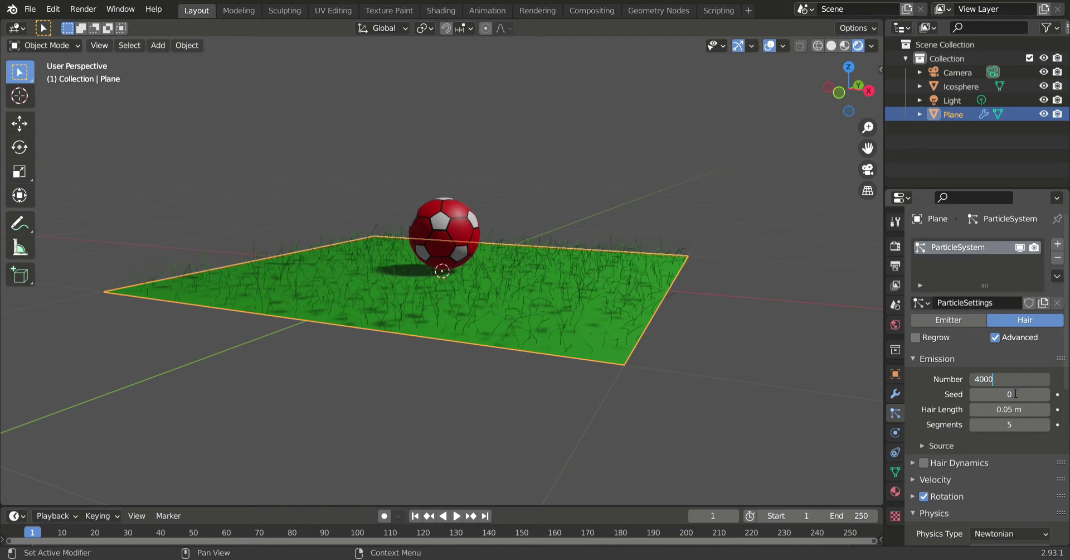
type("40000")
key("Return")
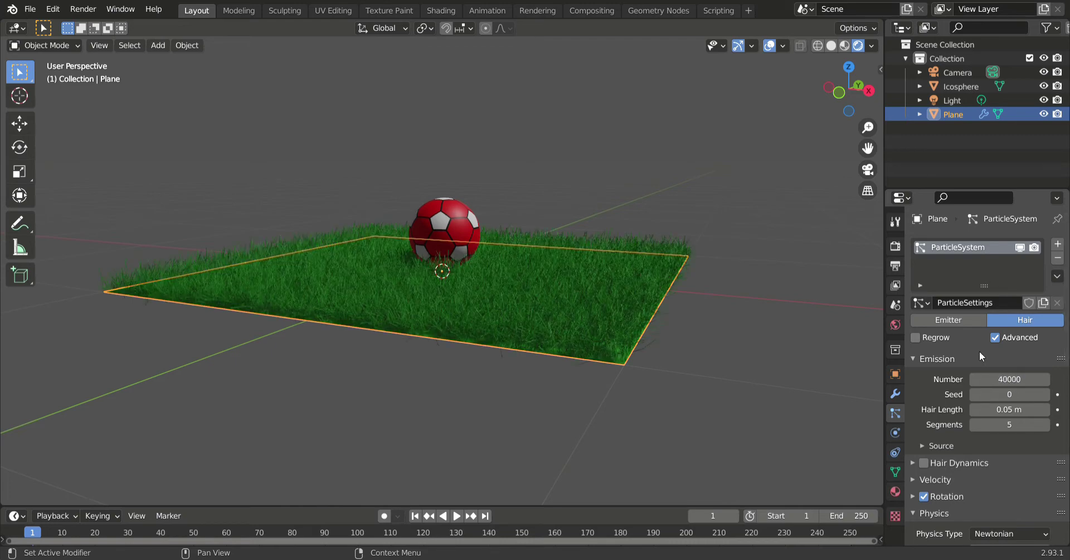
- Select the grass plane and step its Brownian force from 0.030 up to 0.050
mouse_move(868, 128)
left_mouse_down()
mouse_move(819, 48)
mouse_move(841, 61)
mouse_move(842, 78)
left_mouse_up()
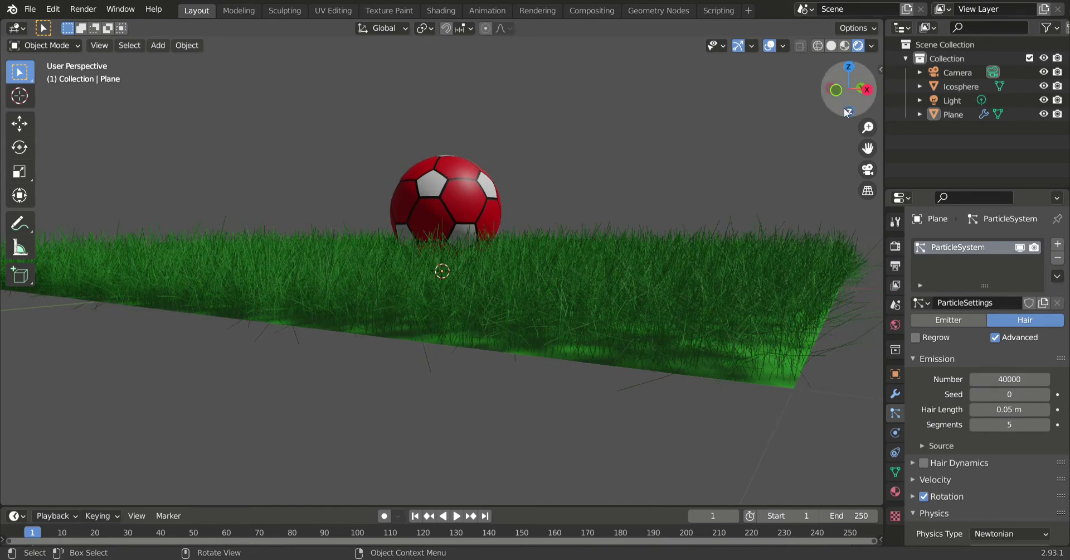
left_click_drag(847, 113, 847, 134)
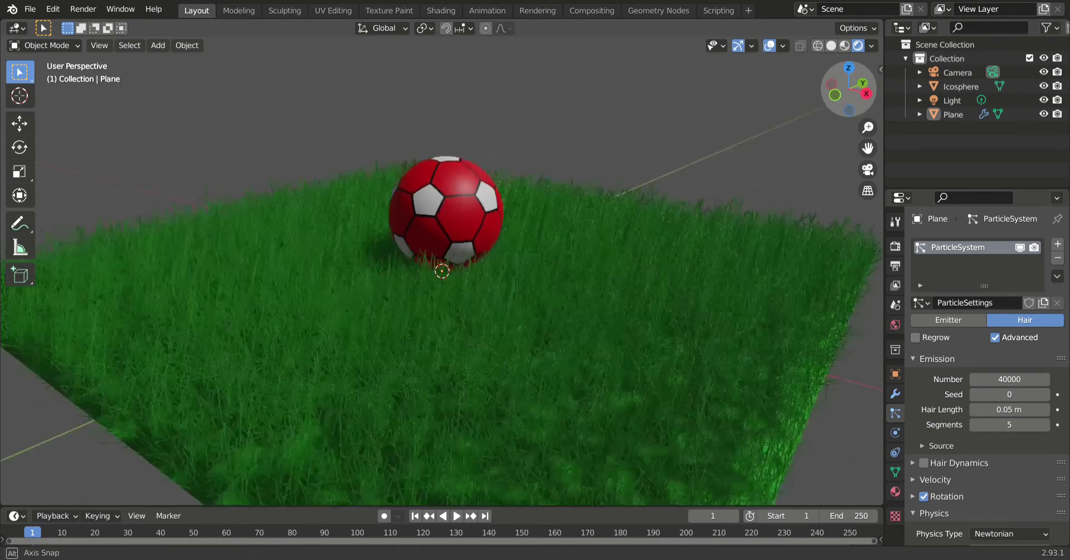
left_click(795, 430)
scroll(941, 428, "down", 2)
scroll(941, 428, "down", 3)
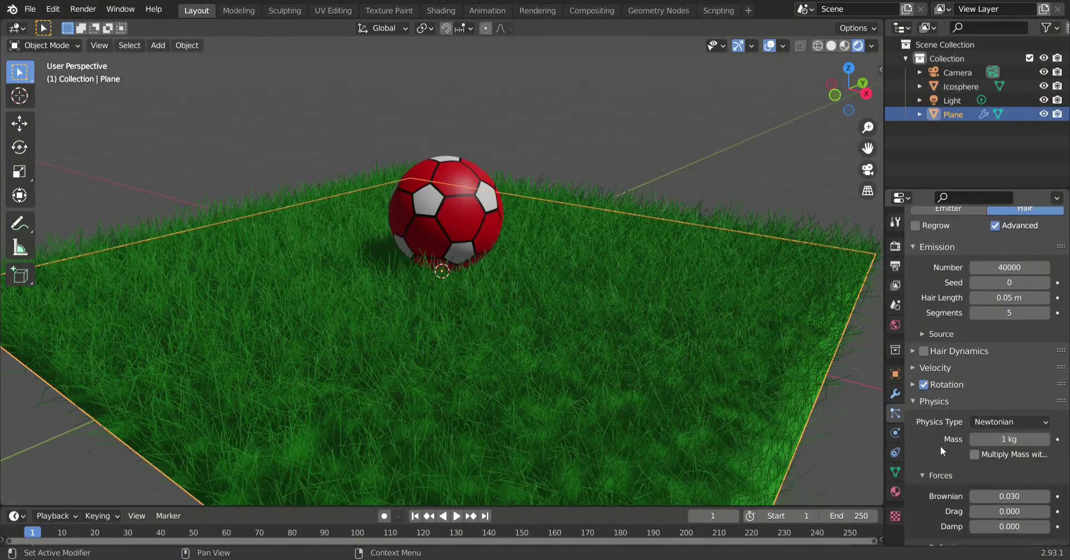
scroll(941, 445, "down", 1)
left_click(1045, 475)
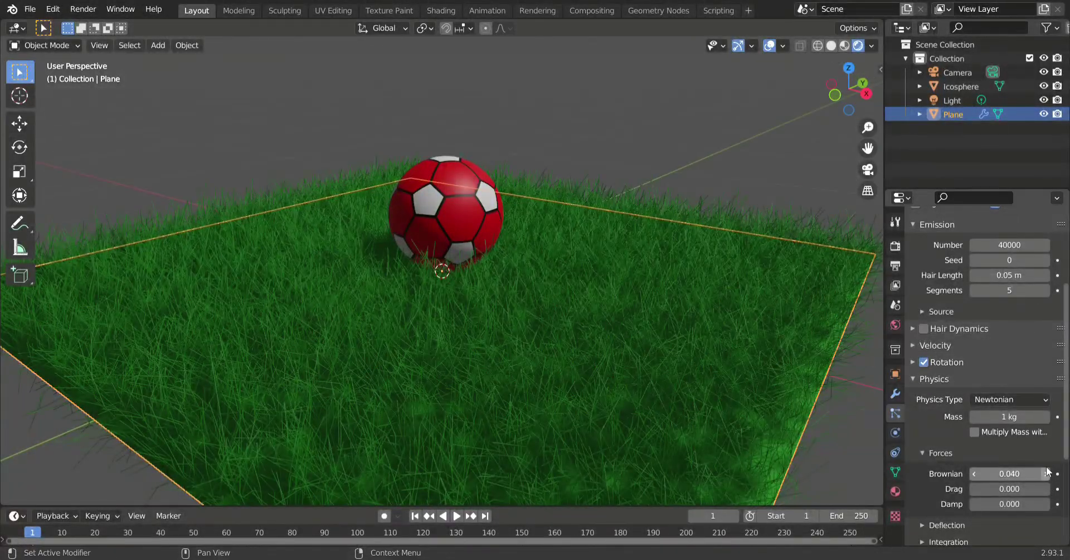
left_click(1045, 475)
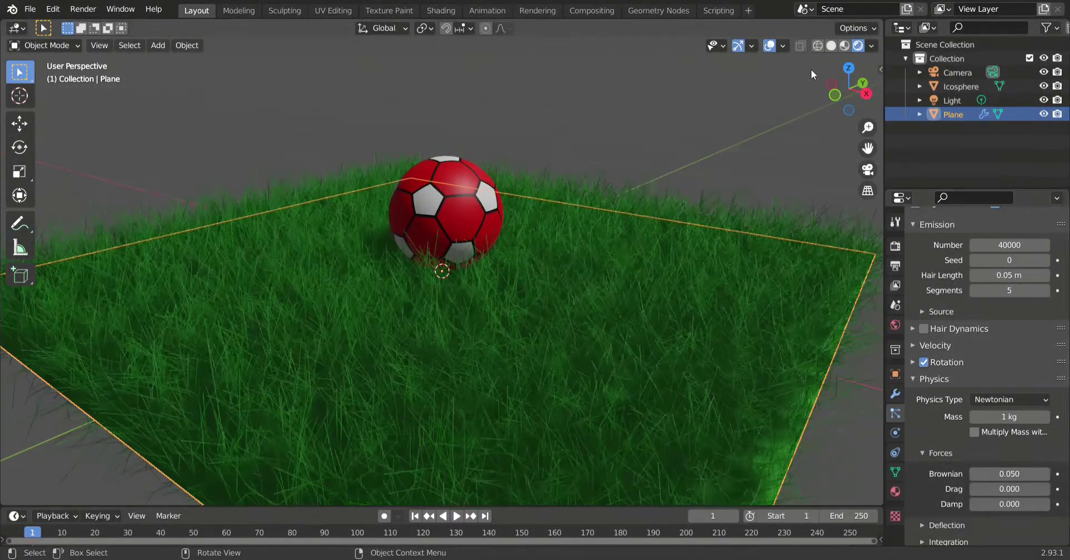
mouse_move(847, 89)
left_mouse_down()
mouse_move(830, 92)
mouse_move(877, 144)
mouse_move(868, 167)
left_mouse_up()
- Add a small cube, stretching it 1.664 along Y and 1.589 along Z
key("shift+a")
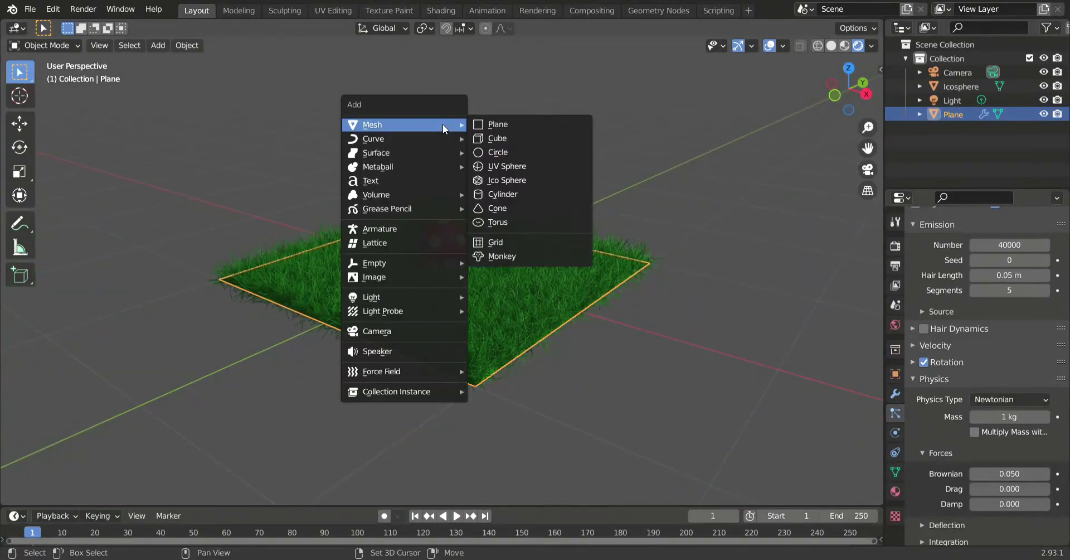
mouse_move(373, 124)
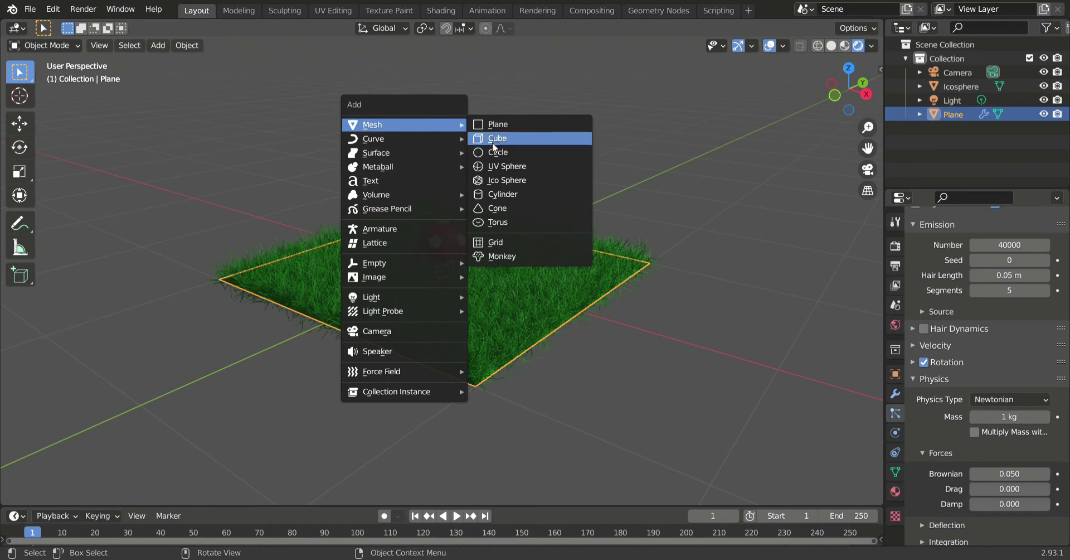
left_click(538, 138)
key("s")
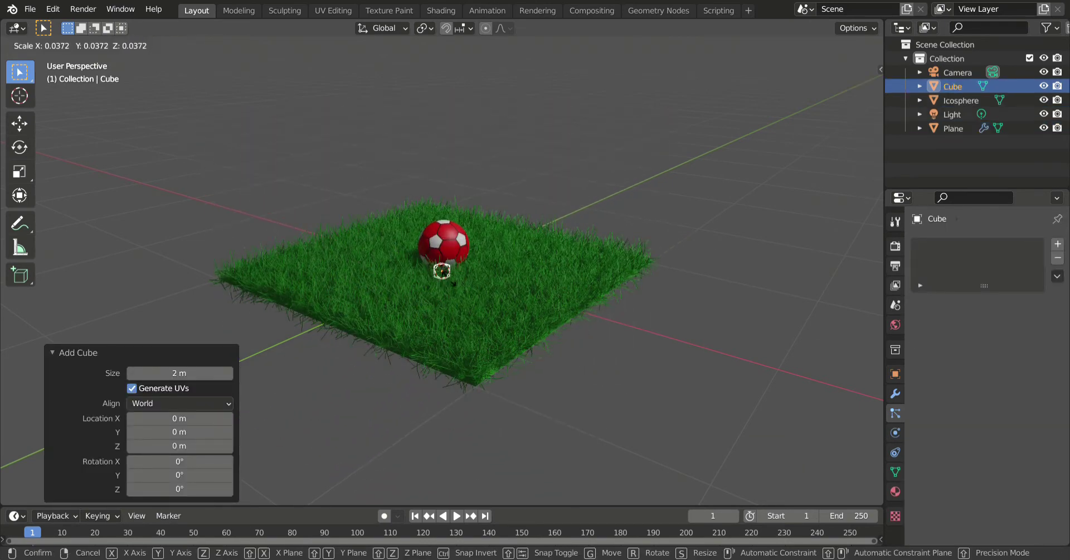
left_click(452, 284)
key("s")
key("y")
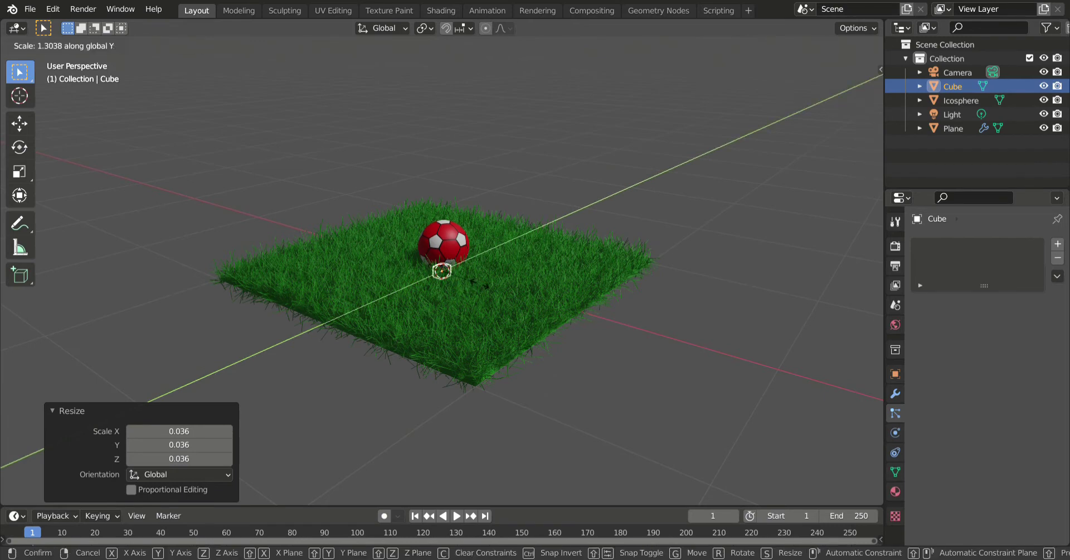
left_click(489, 284)
key("s")
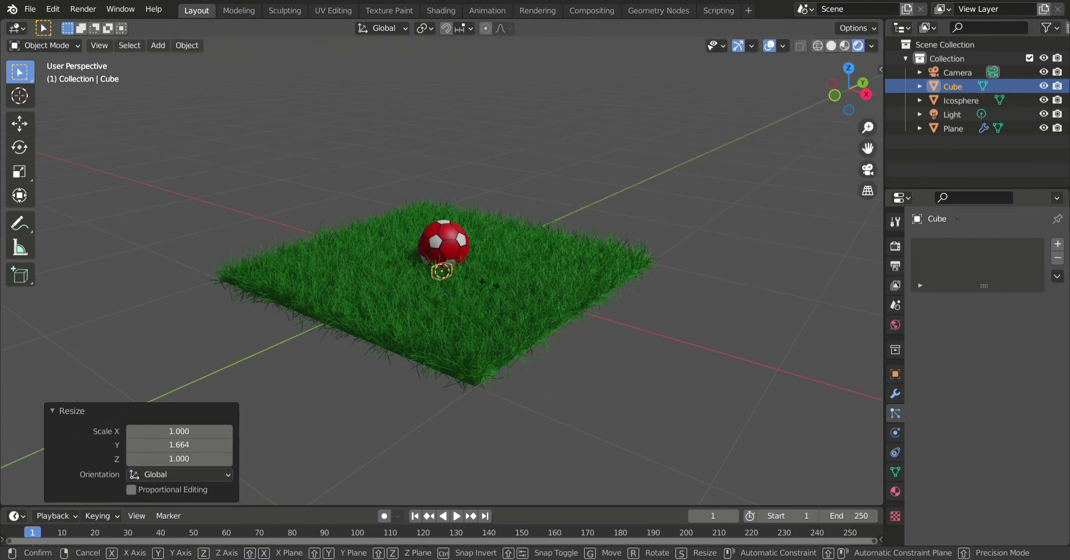
key("z")
left_click(514, 286)
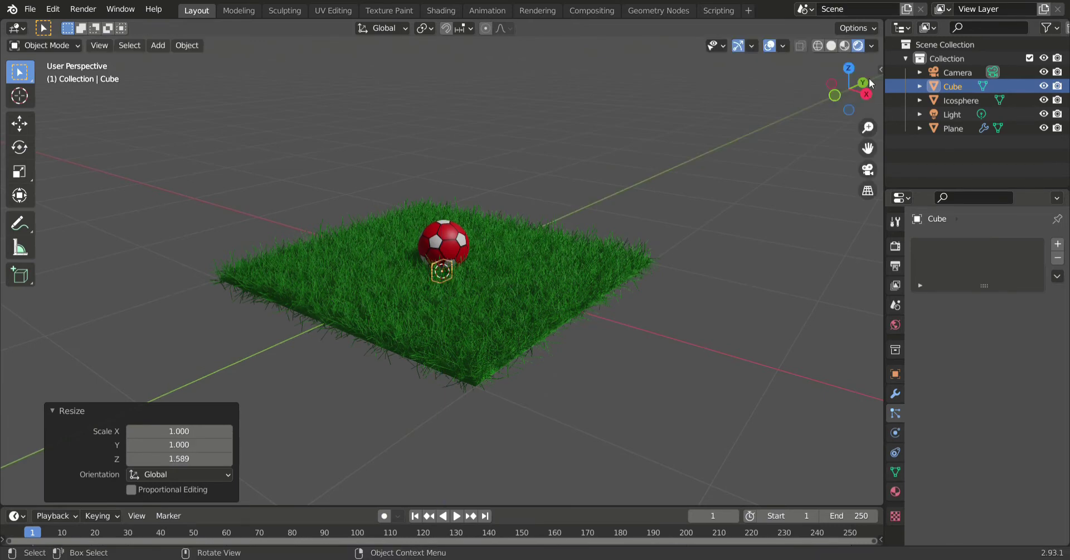
- In Right view, move the slab up to Y -0.517 m, Z 0.845 m
left_click(866, 100)
key("g")
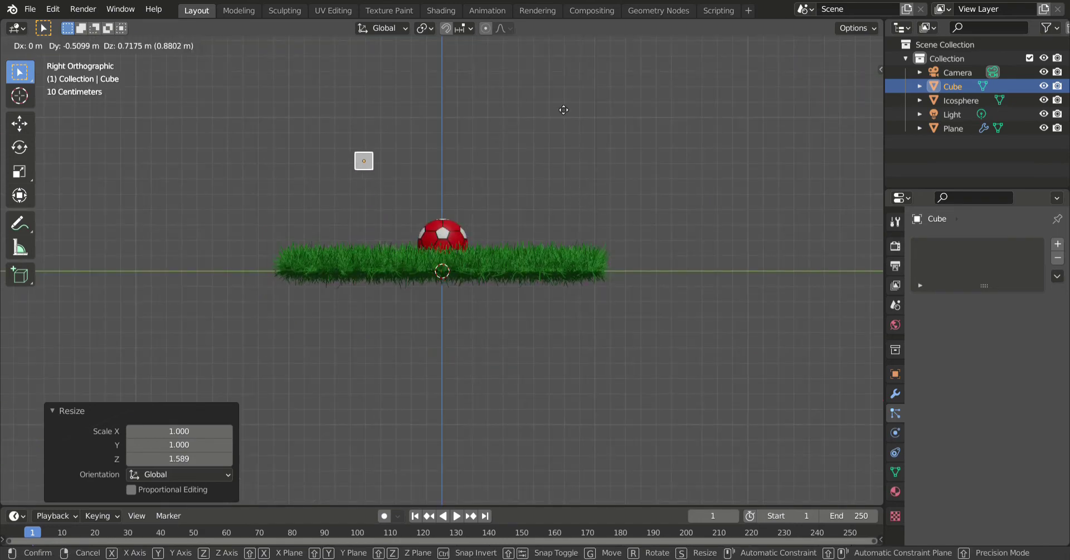
left_click(580, 108)
- Give the slab a new material with an Emission surface shader
left_click(895, 491)
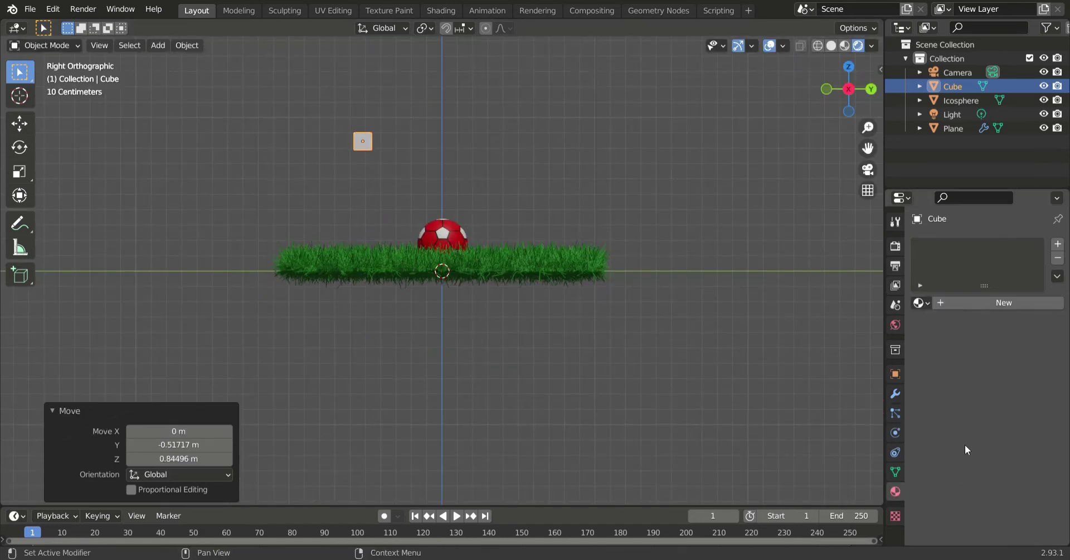
left_click(1008, 308)
left_click(1014, 388)
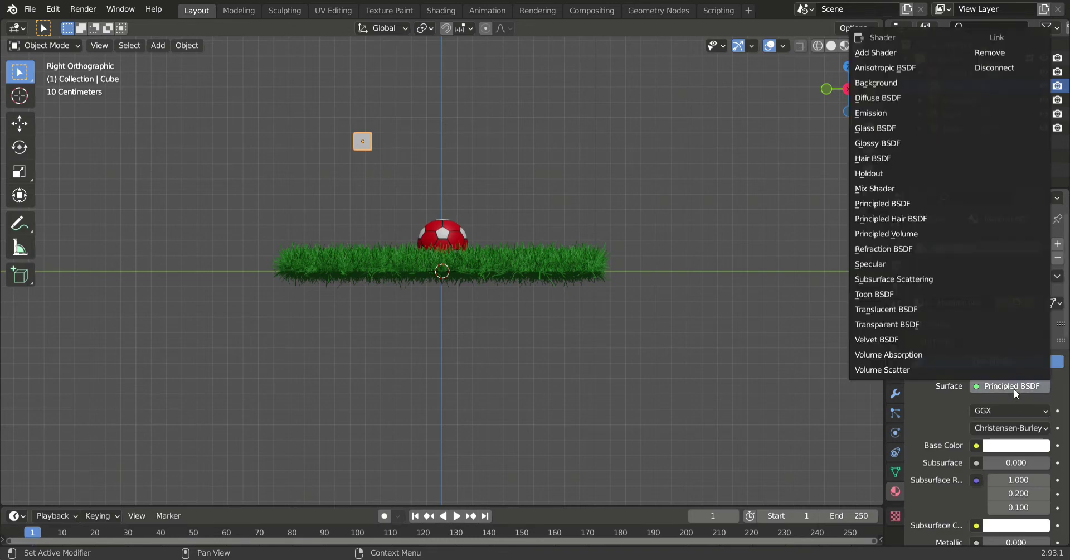
left_click(864, 113)
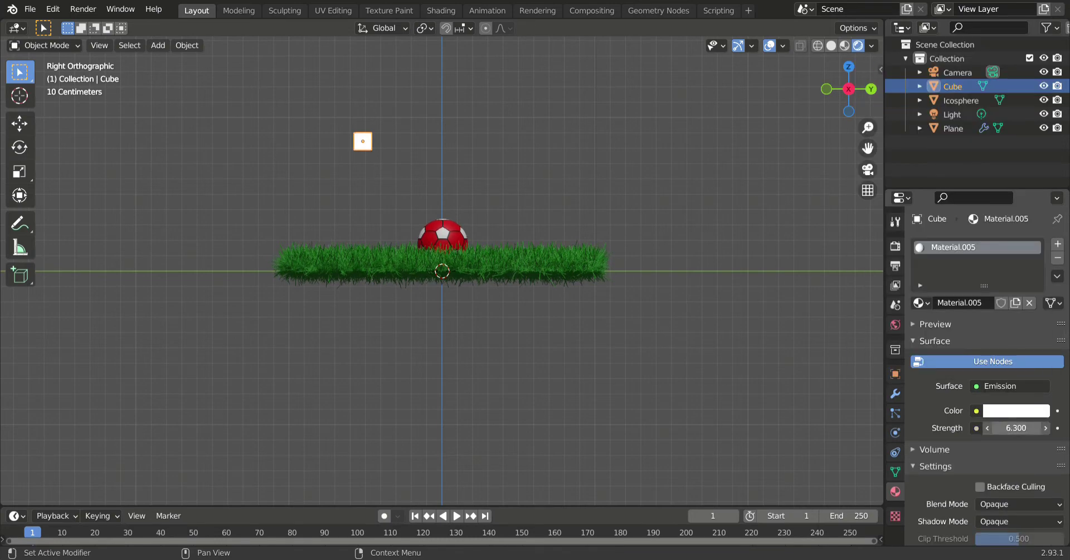
- Turn on Bloom in the Eevee render settings
left_click(897, 247)
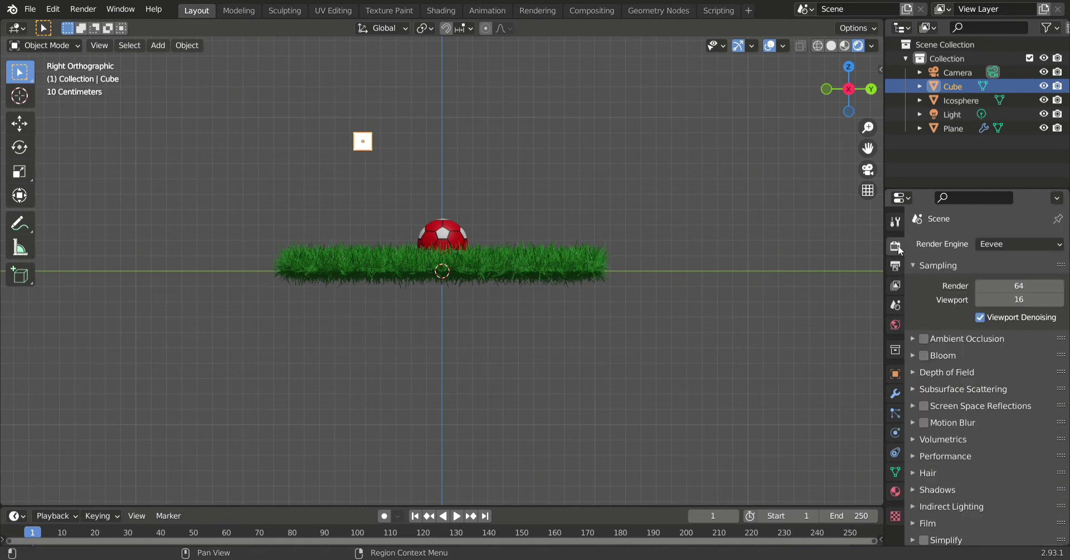
left_click(924, 355)
left_click_drag(833, 85, 834, 101)
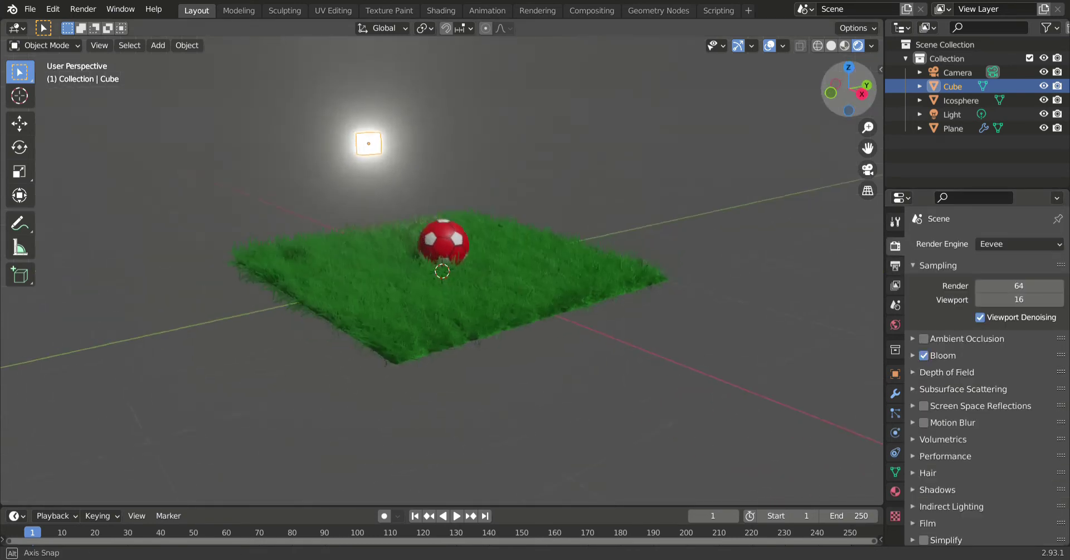
- In Front view, move the glowing slab left and tilt it 24.4°
left_click(835, 102)
key("g")
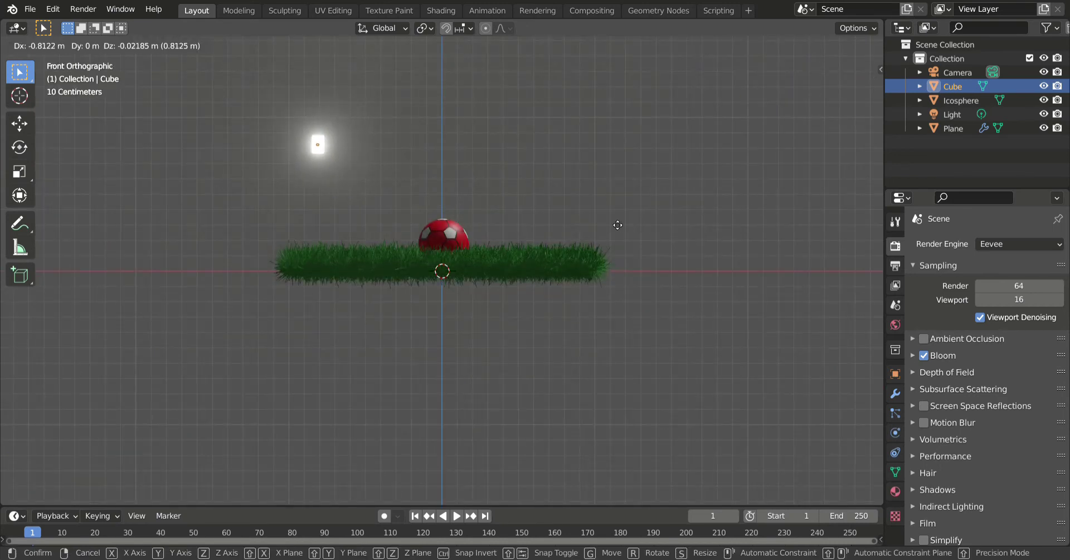
left_click(600, 212)
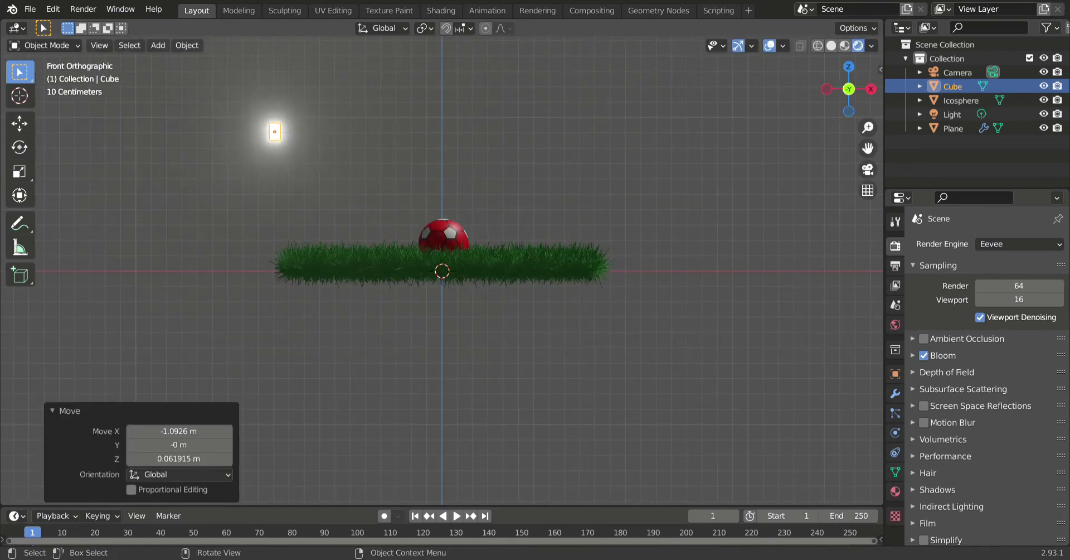
key("r")
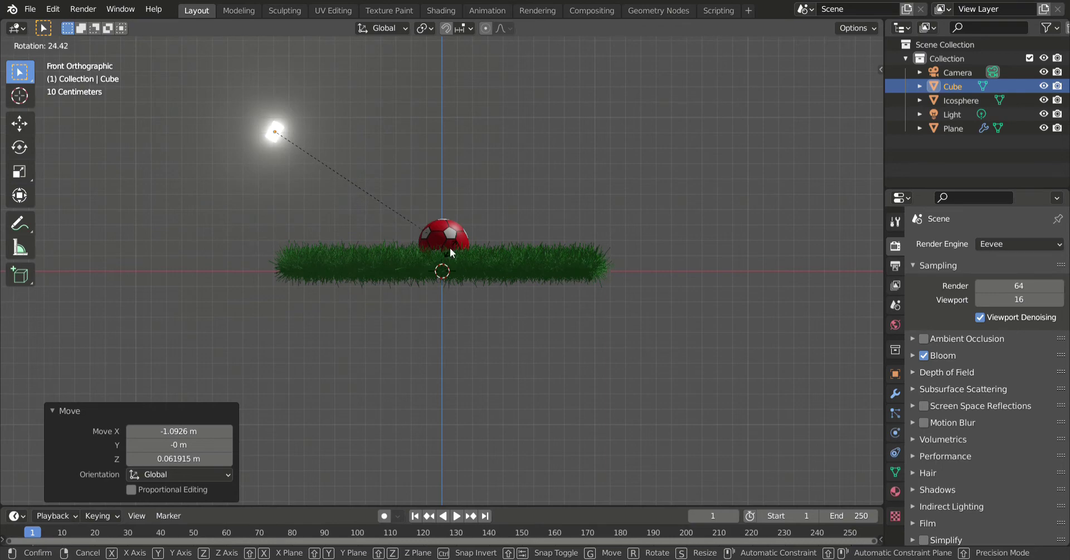
left_click(449, 248)
- Duplicate the slab, then duplicate the pair upward into a column of four
key("shift+d")
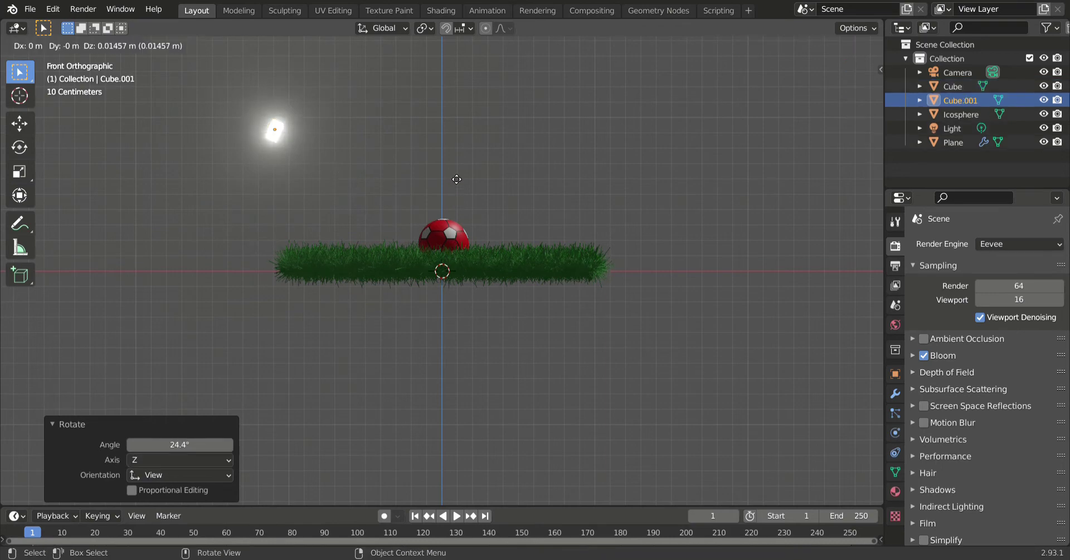
left_click(456, 174)
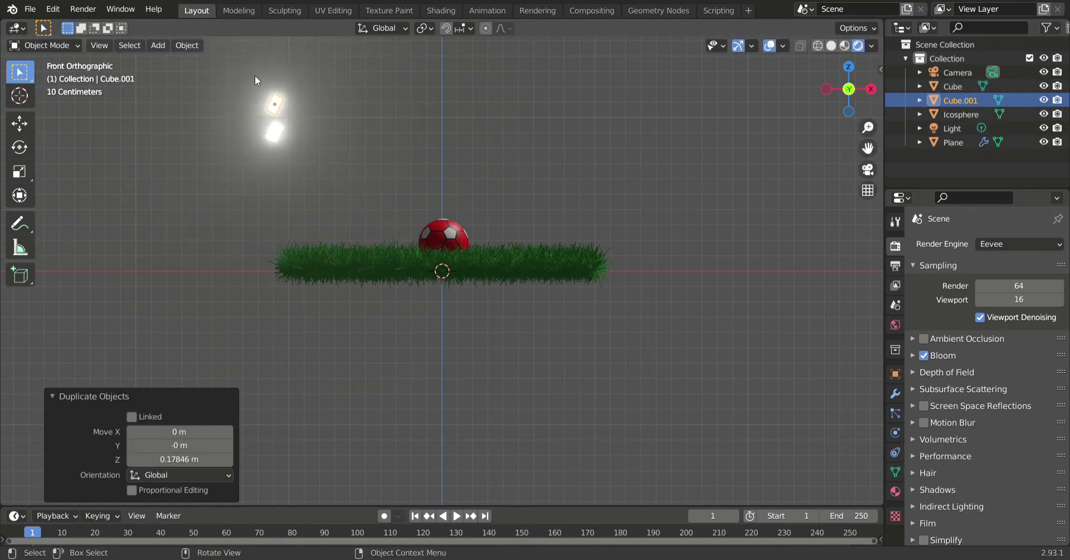
left_click_drag(255, 75, 330, 181)
key("shift+d")
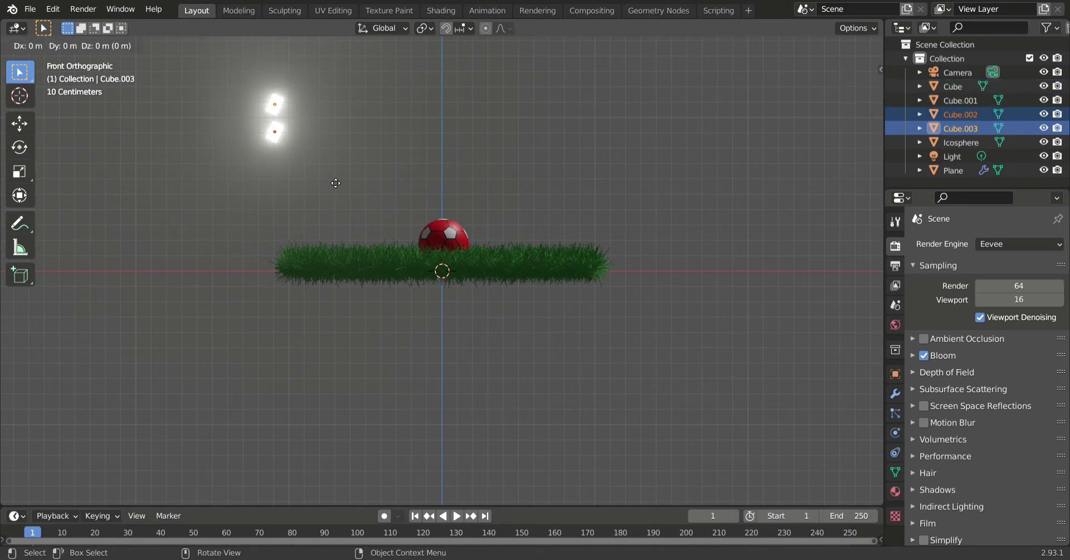
left_click(336, 183)
key("g")
key("z")
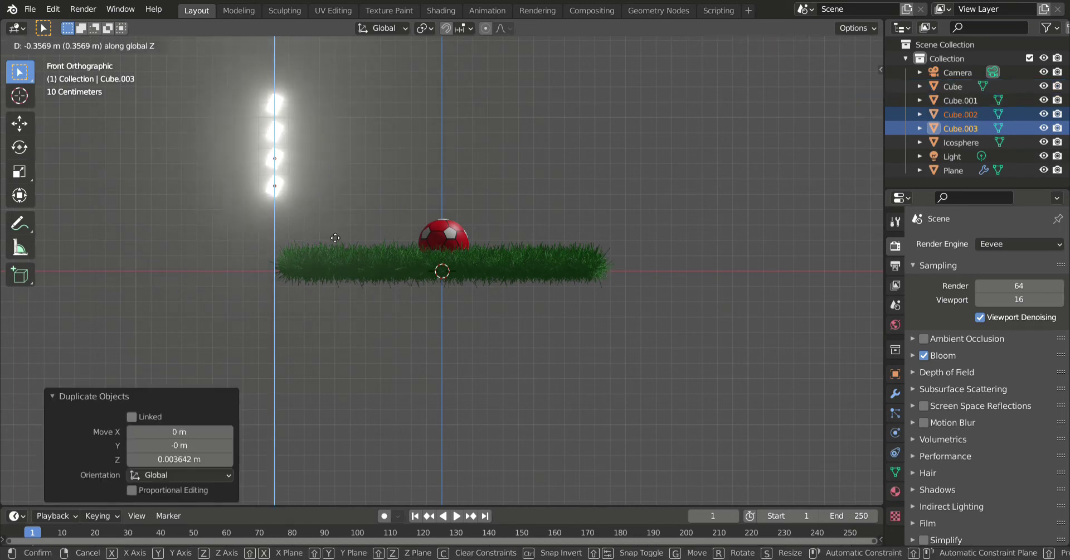
left_click(335, 237)
- Duplicate the four-cube column along Y into a second column beside it
left_click(871, 89)
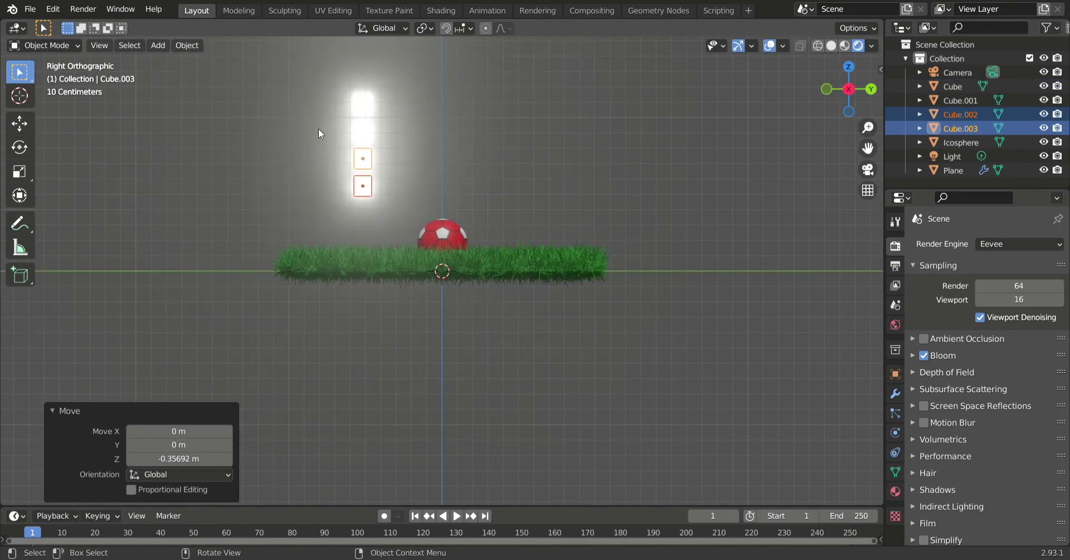
left_click_drag(317, 78, 379, 158)
left_click_drag(399, 202, 399, 200)
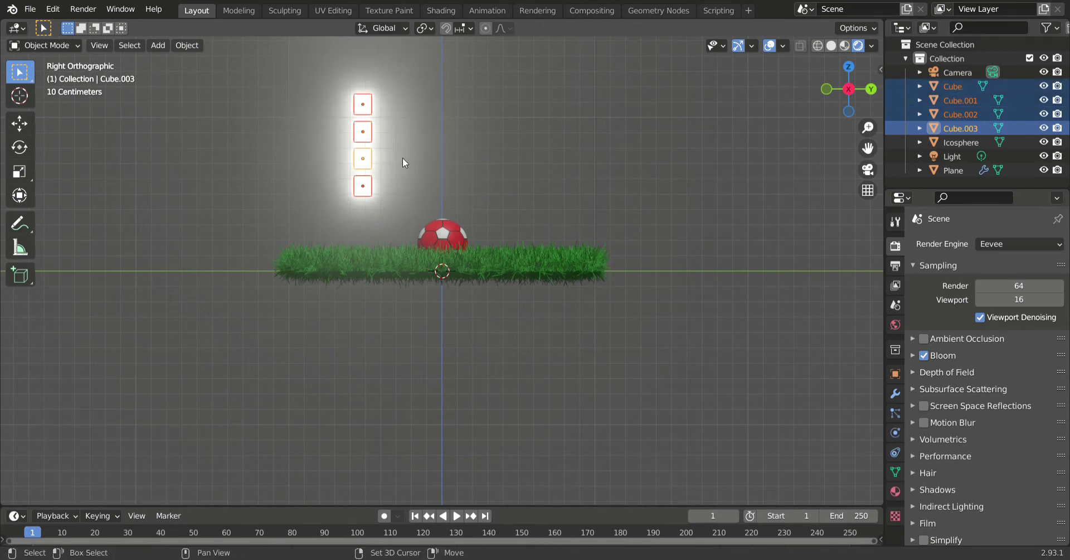
key("shift+d")
key("Escape")
key("g")
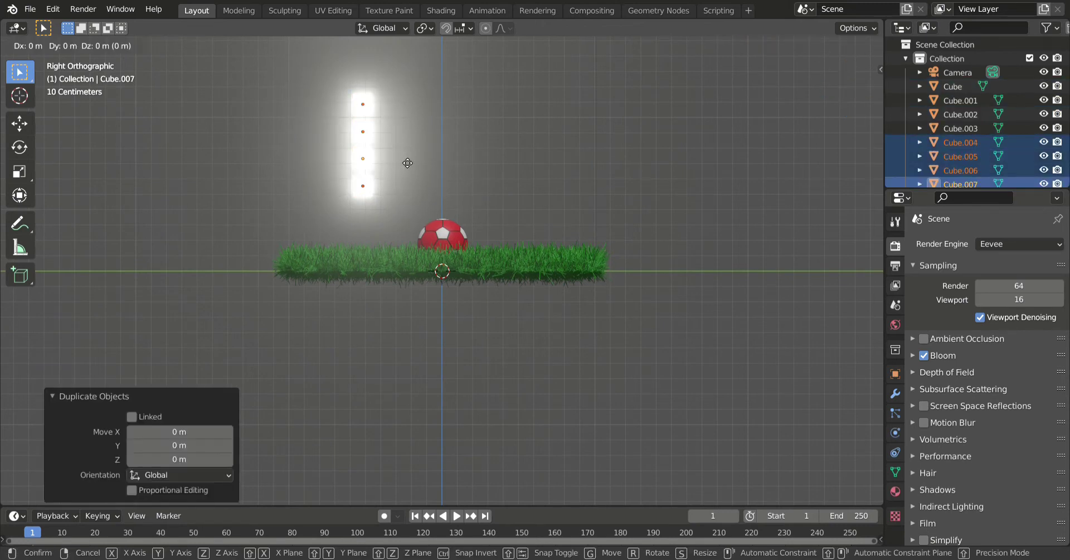
key("y")
left_click(430, 162)
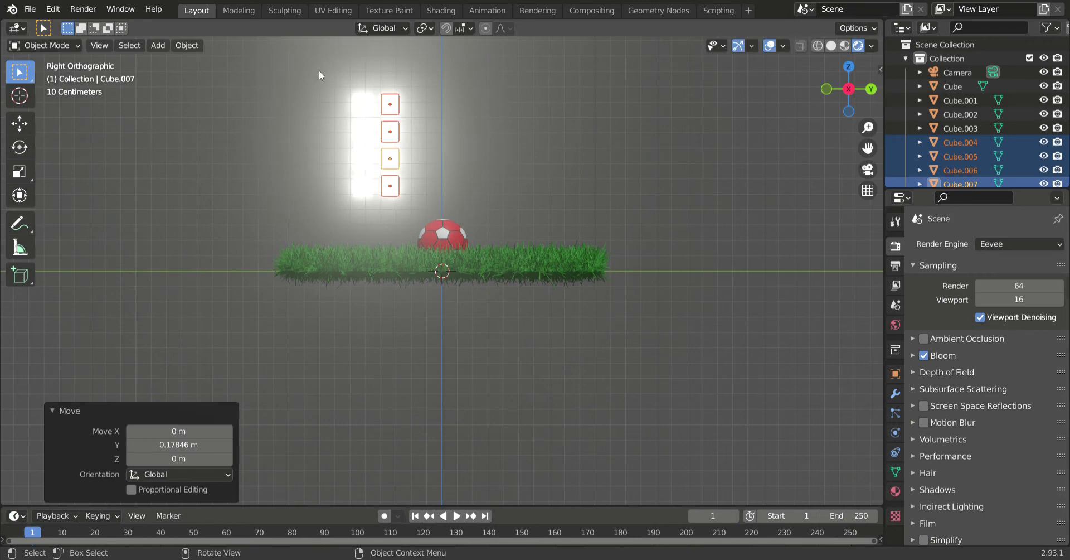
left_click_drag(346, 87, 447, 230)
key("g")
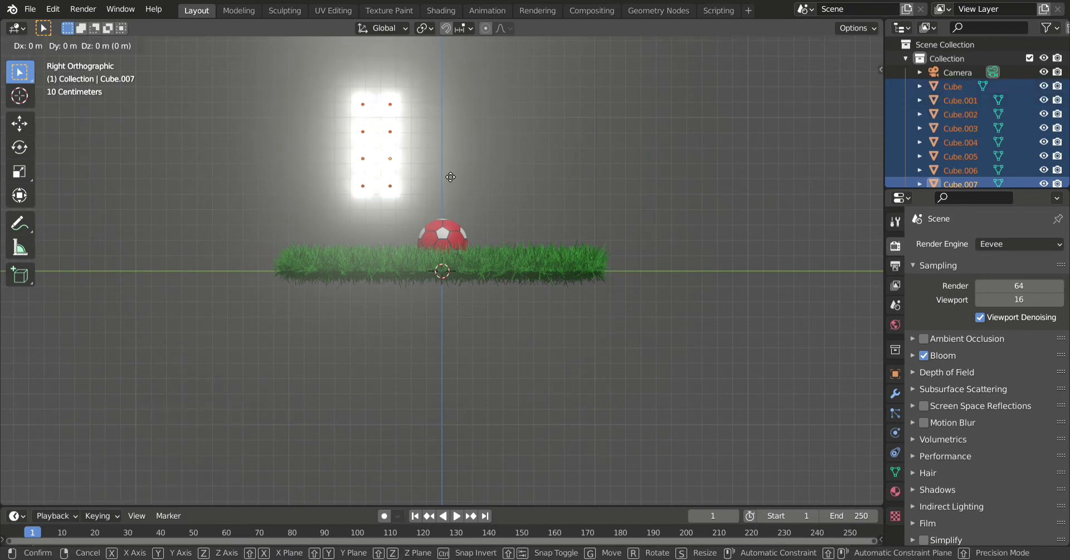
key("y")
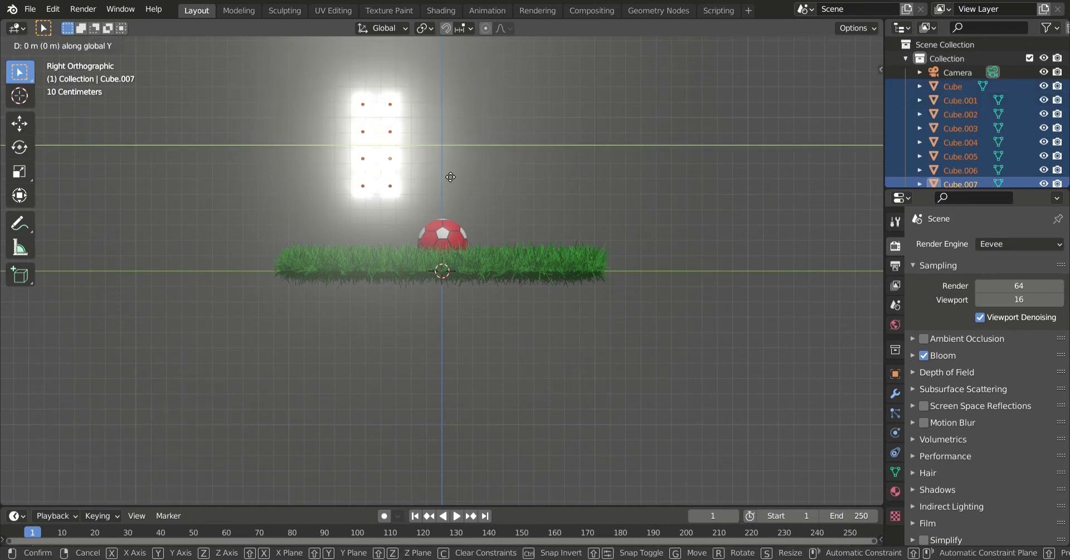
left_click(450, 176)
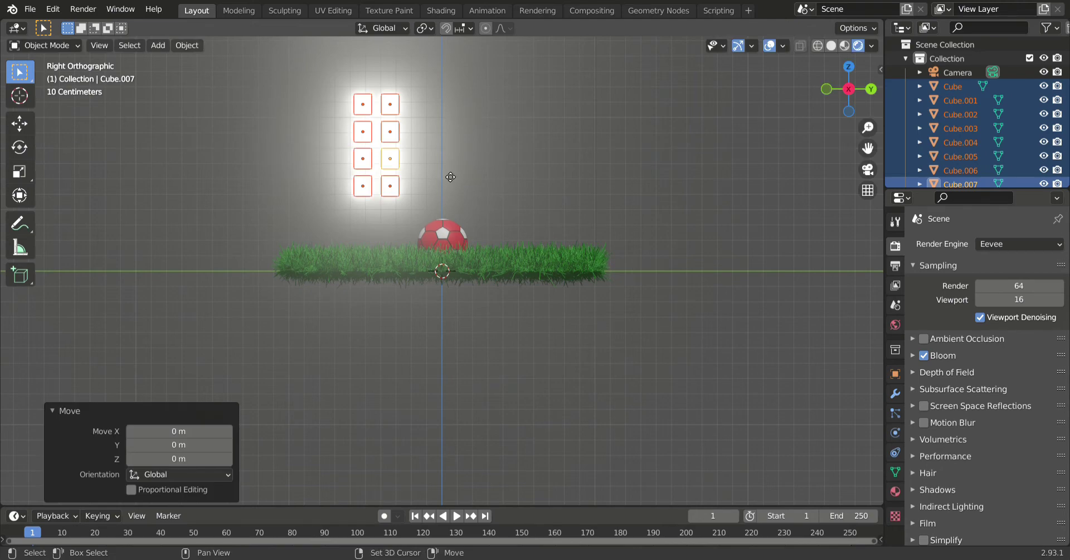
- Add four more columns along Y, completing a 24-cube light grid
key("shift+d")
right_click(451, 177)
key("g")
key("y")
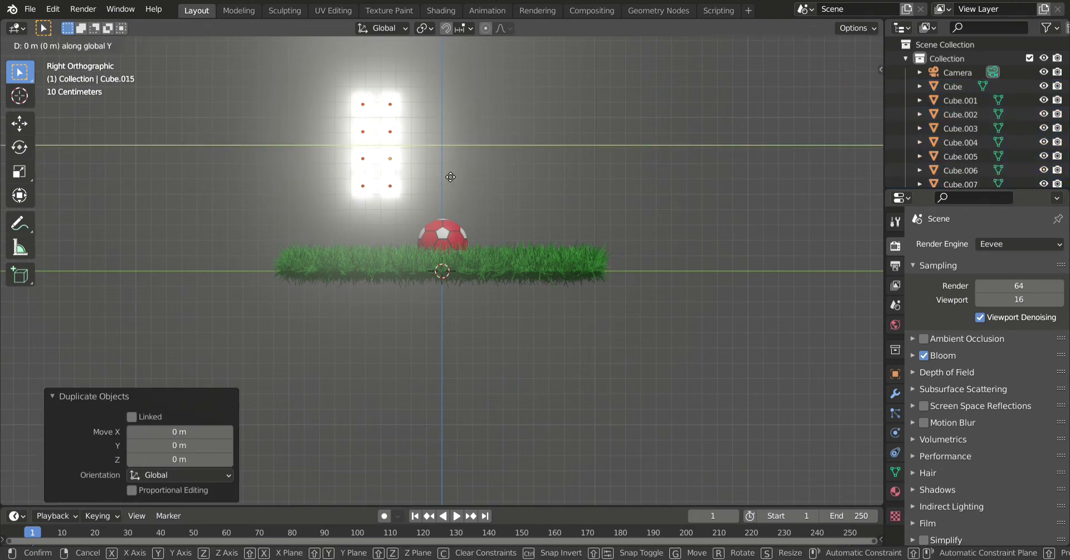
left_click(504, 180)
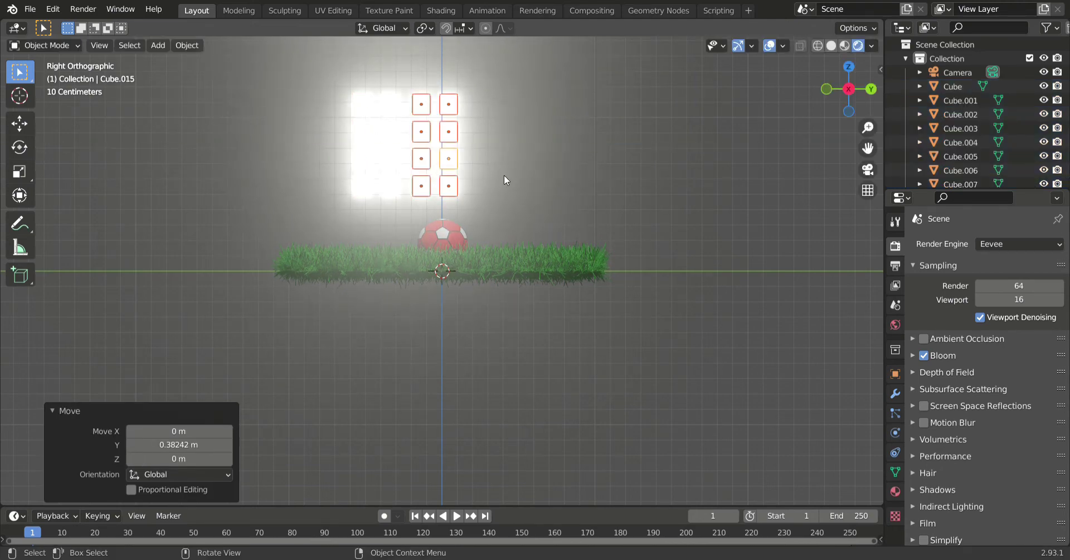
key("shift+d")
key("y")
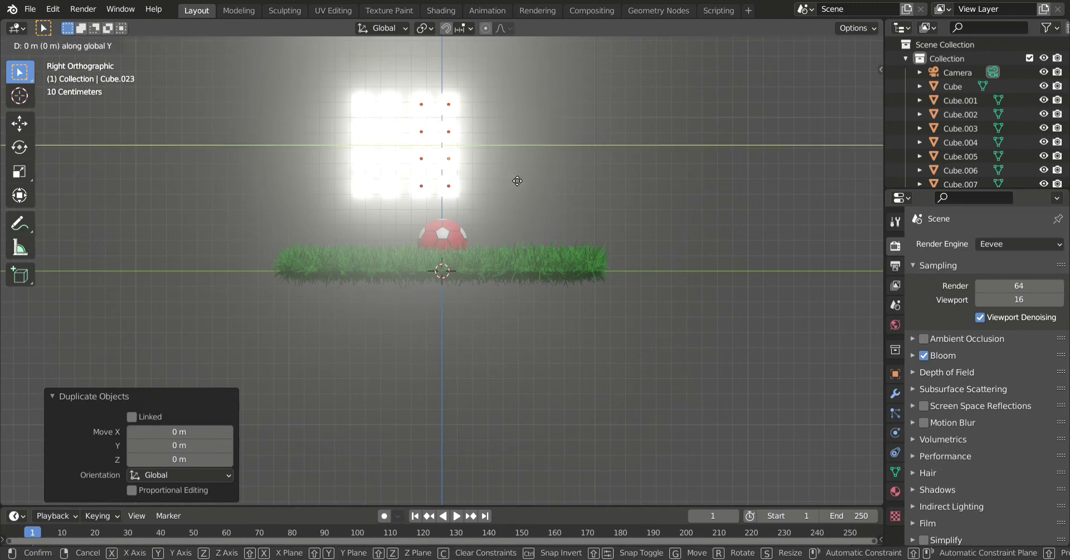
left_click(565, 187)
- Duplicate the whole 24-cube bank and begin turning it 90° in top view
left_click_drag(307, 70, 590, 216)
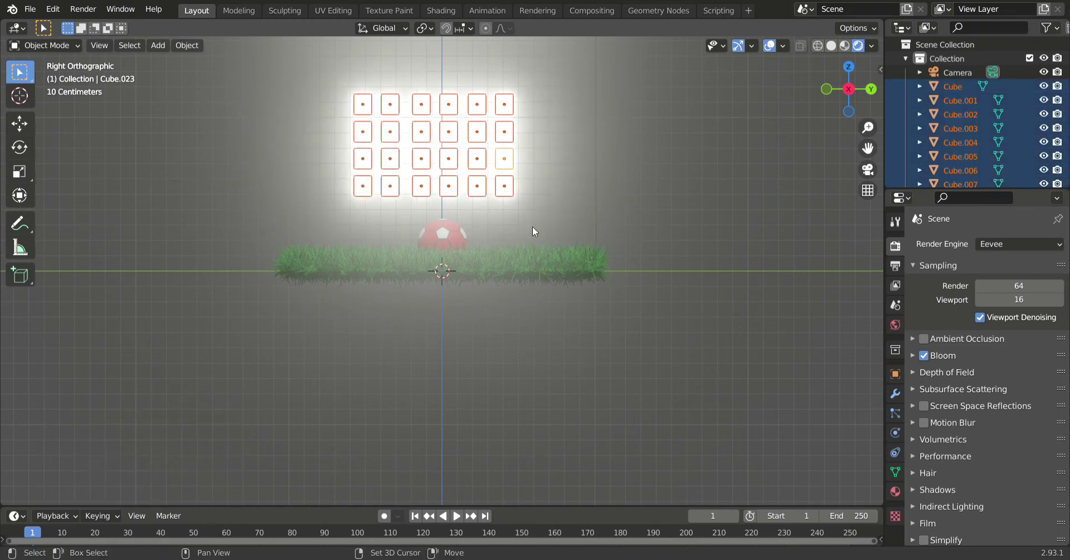
key("shift+d")
key("Escape")
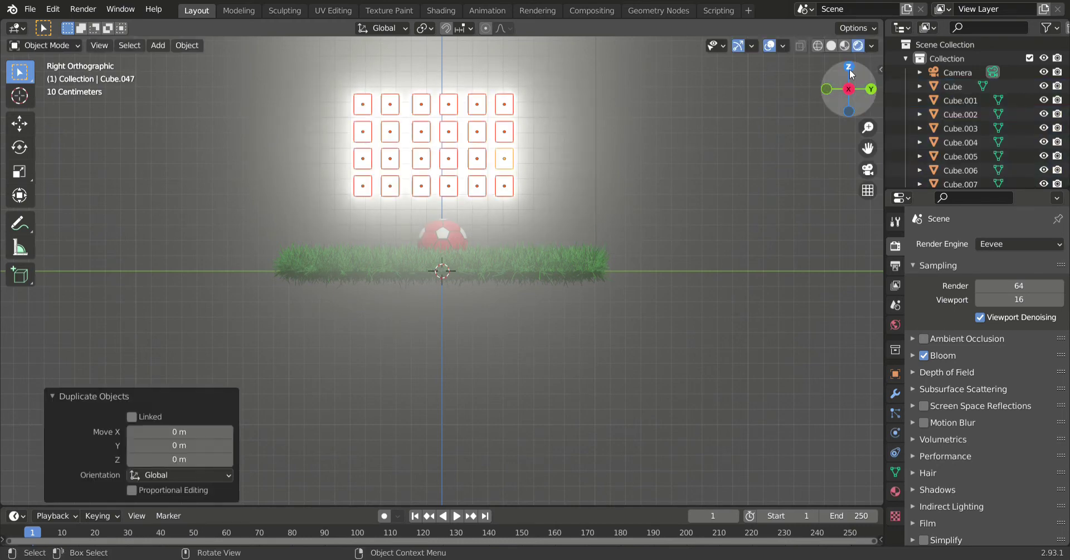
left_click(849, 67)
type("g")
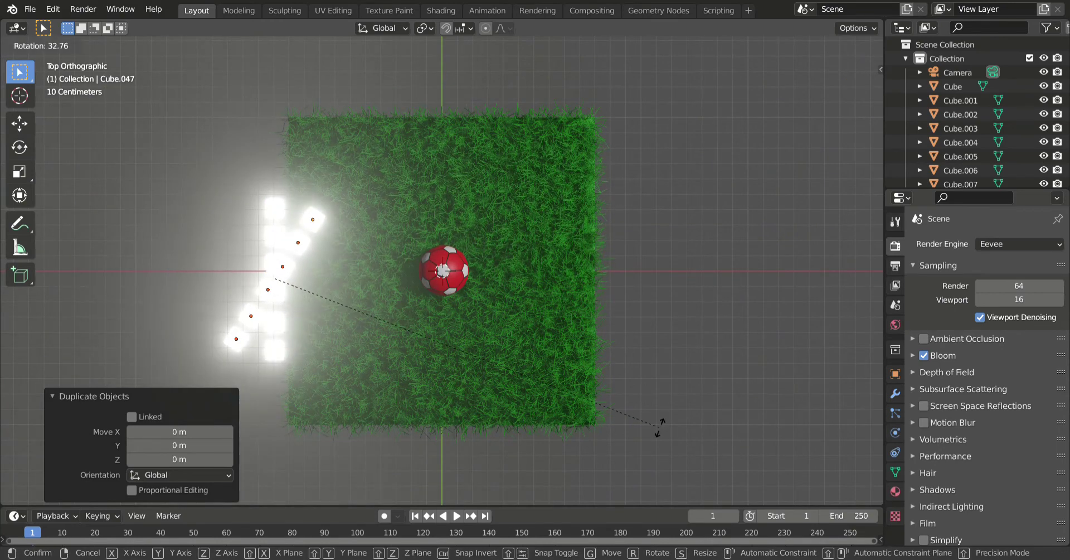
type("90")
- Rotate the copied bank 90° and place it beyond the far edge of the grass
key("Return")
key("g")
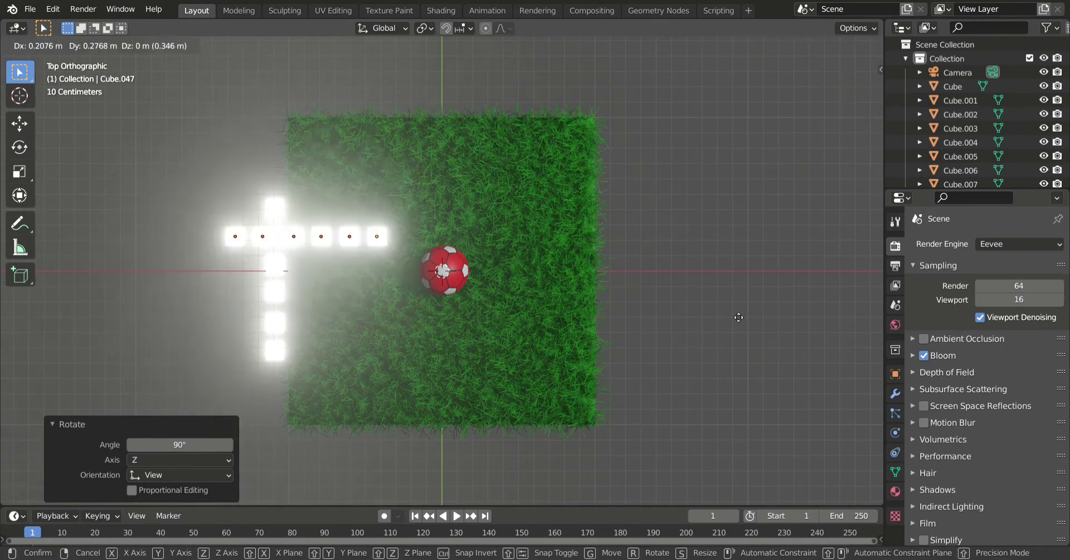
left_click(821, 227)
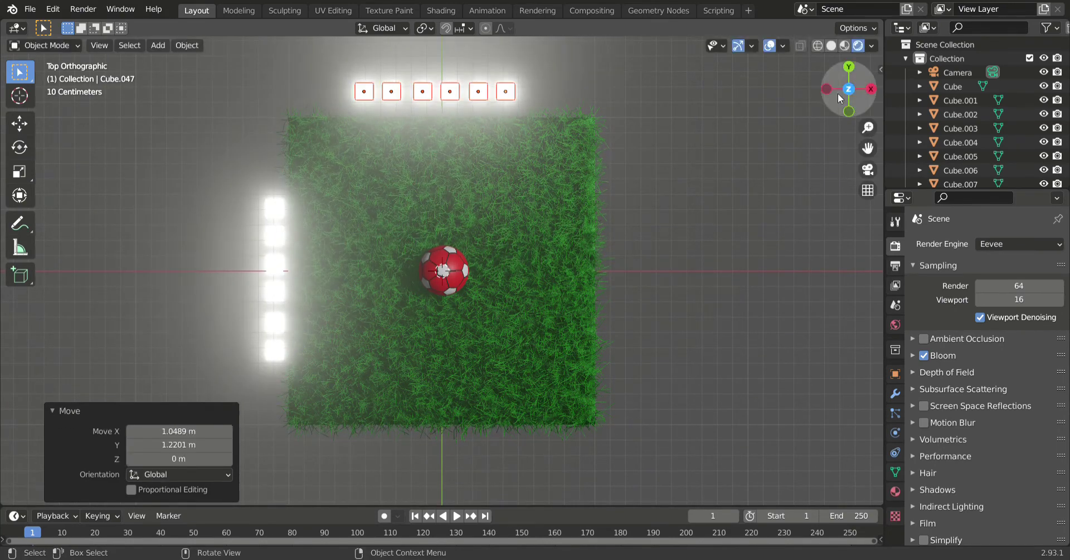
left_click_drag(842, 83, 838, 53)
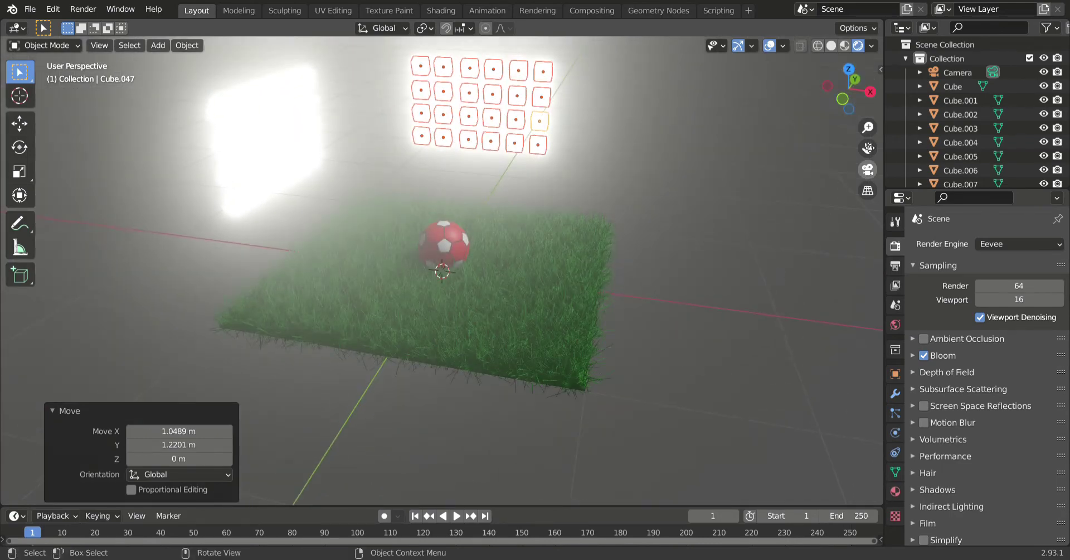
left_click_drag(861, 112, 872, 108)
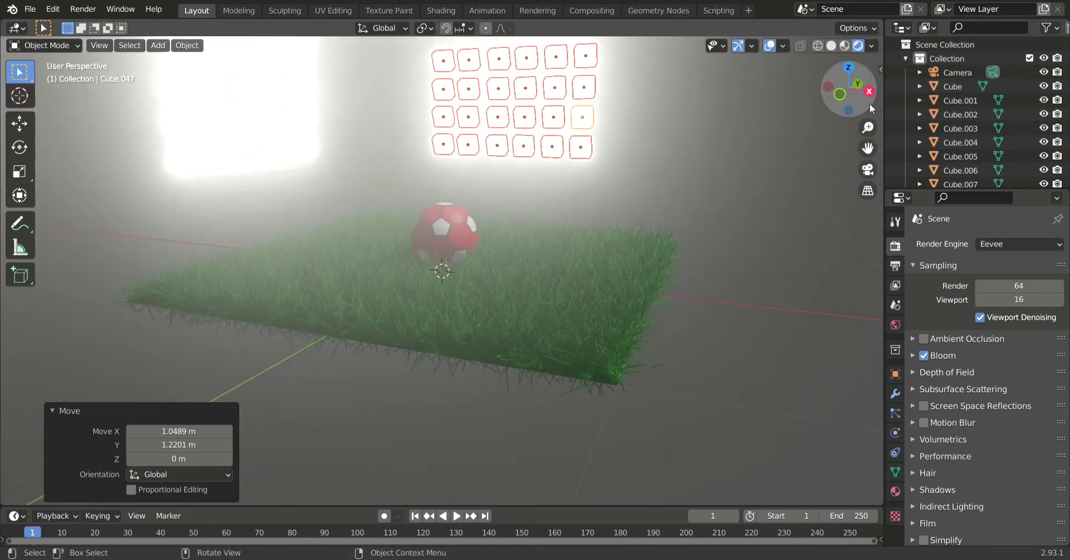
- Lower the bloom intensity to 0.008
left_click(914, 355)
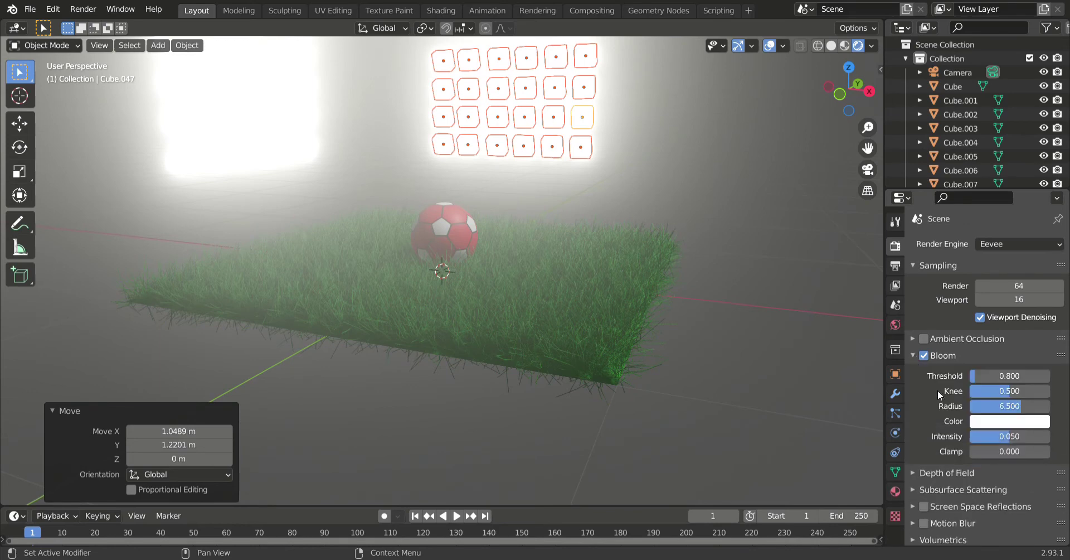
left_click_drag(1009, 436, 982, 436)
left_click(794, 178)
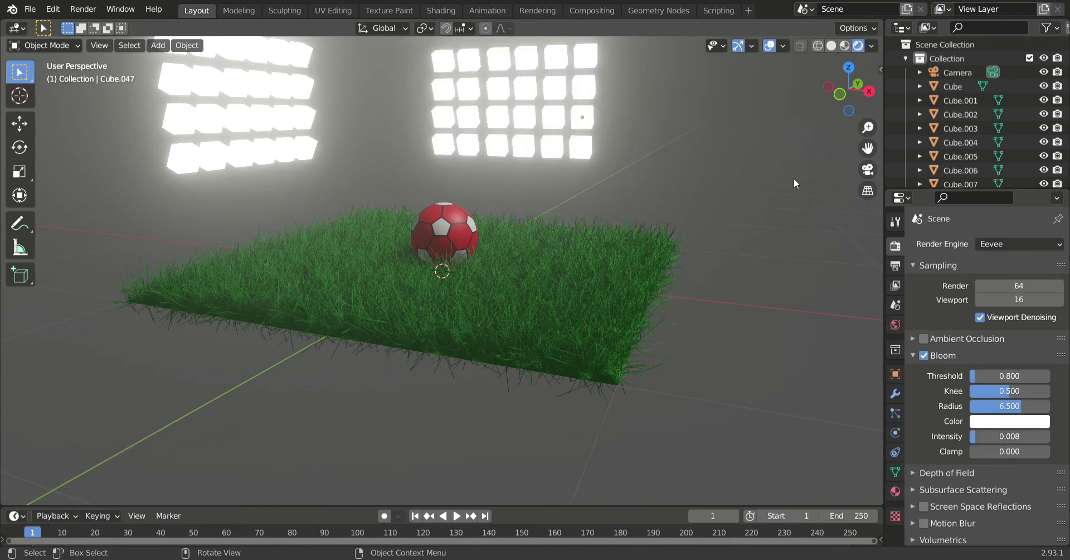
- Darken the world background colour to black
left_click(896, 325)
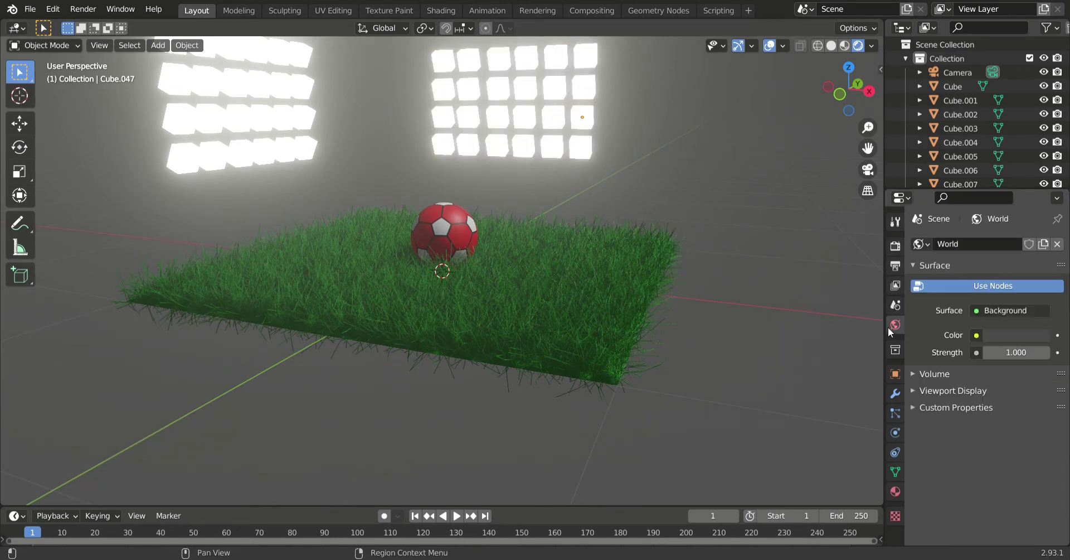
left_click(995, 335)
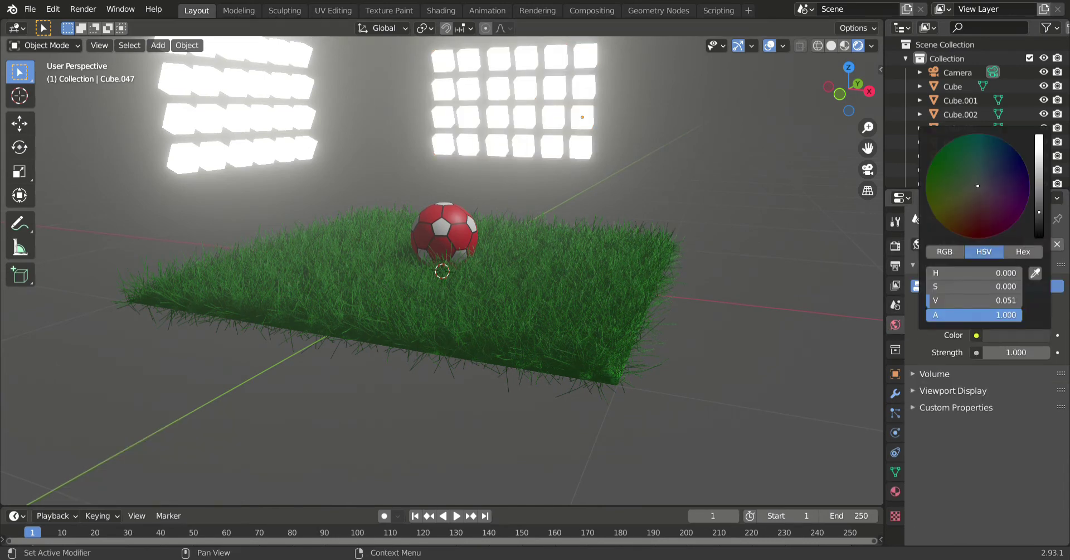
left_click_drag(974, 300, 948, 299)
left_click_drag(854, 83, 860, 87)
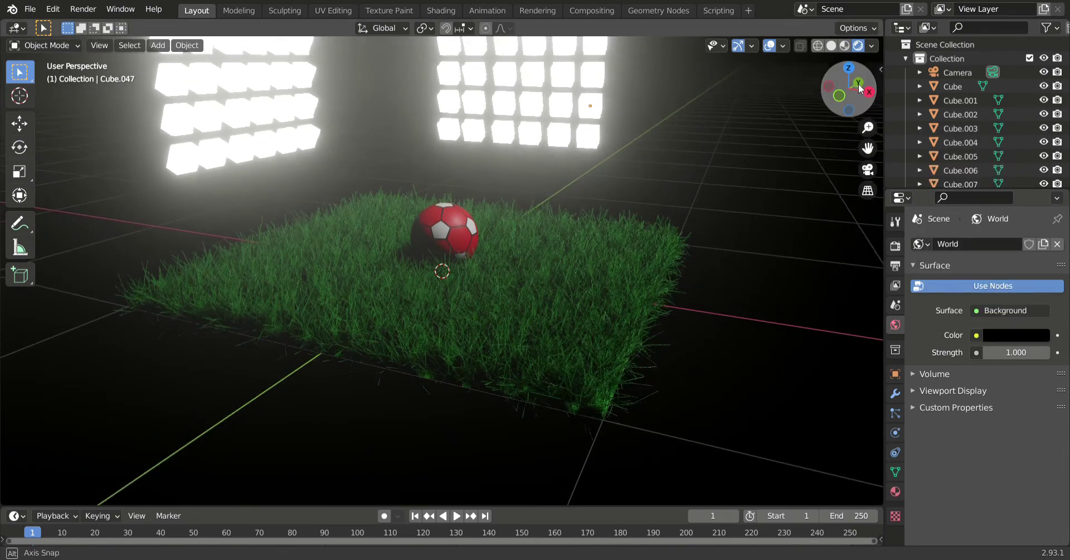
key("shift+a")
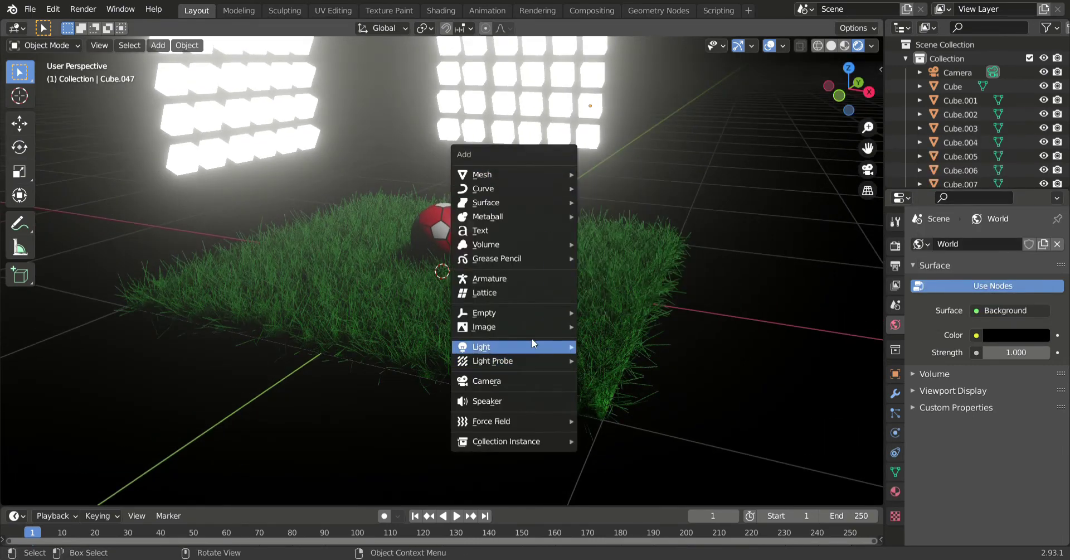
- Add a sun and a spot light 1.3844 m above the ball; raise world strength to 74.100
mouse_move(514, 346)
left_click(609, 363)
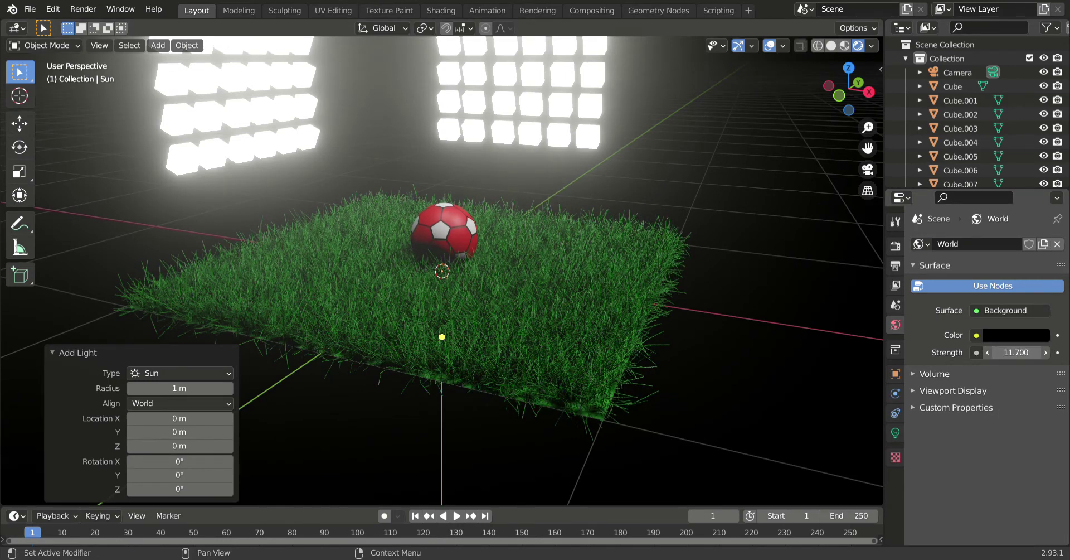
left_click_drag(1016, 352, 1031, 352)
key("shift+a")
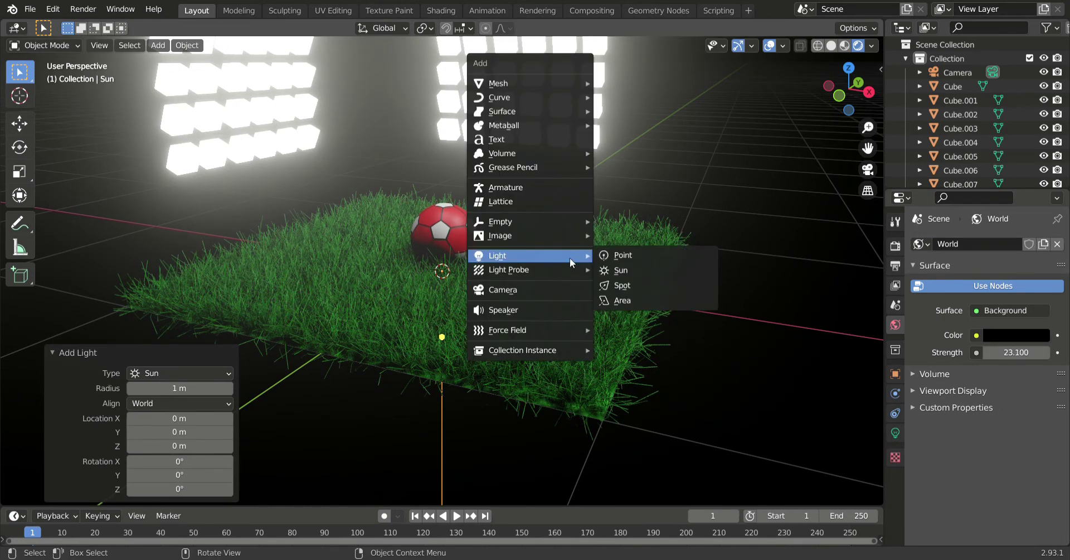
left_click(604, 286)
key("g")
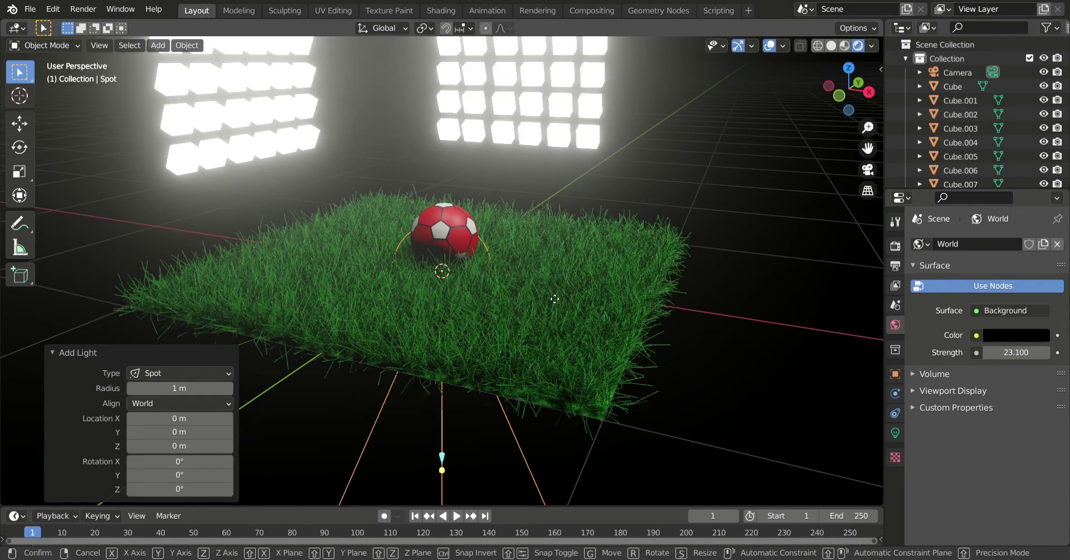
key("z")
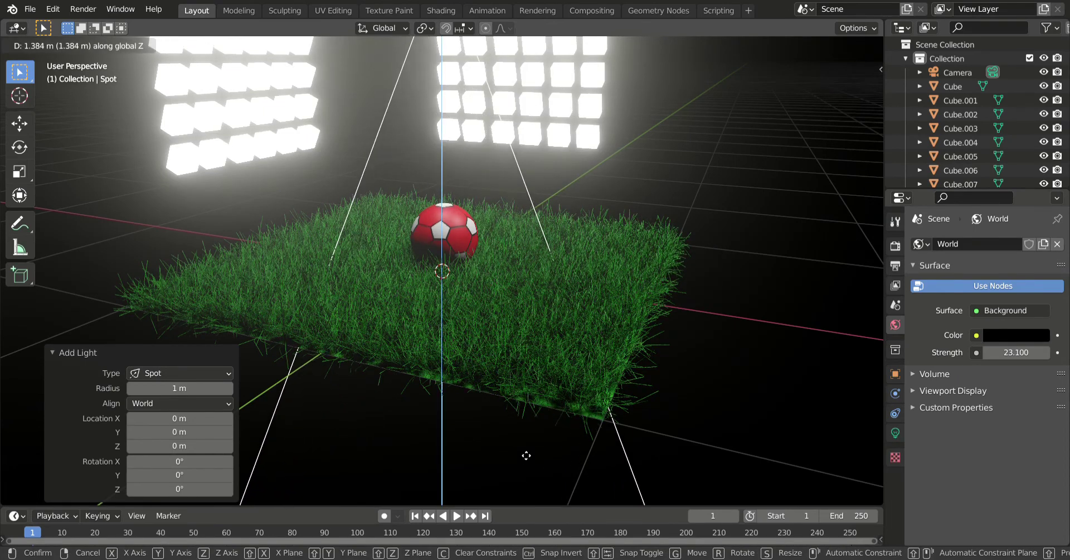
left_click(526, 454)
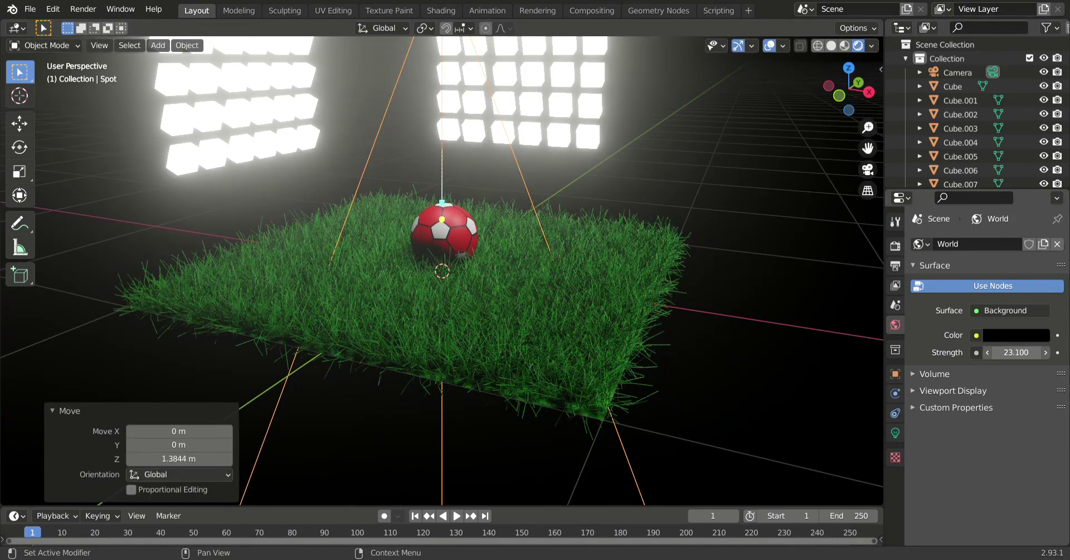
left_click_drag(1016, 353, 1042, 352)
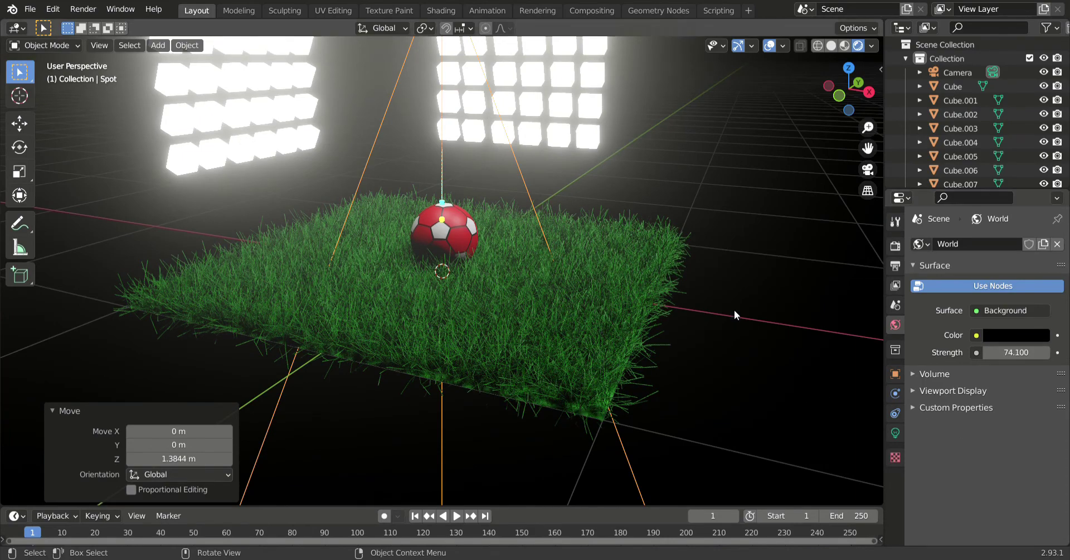
scroll(583, 273, "up", 2)
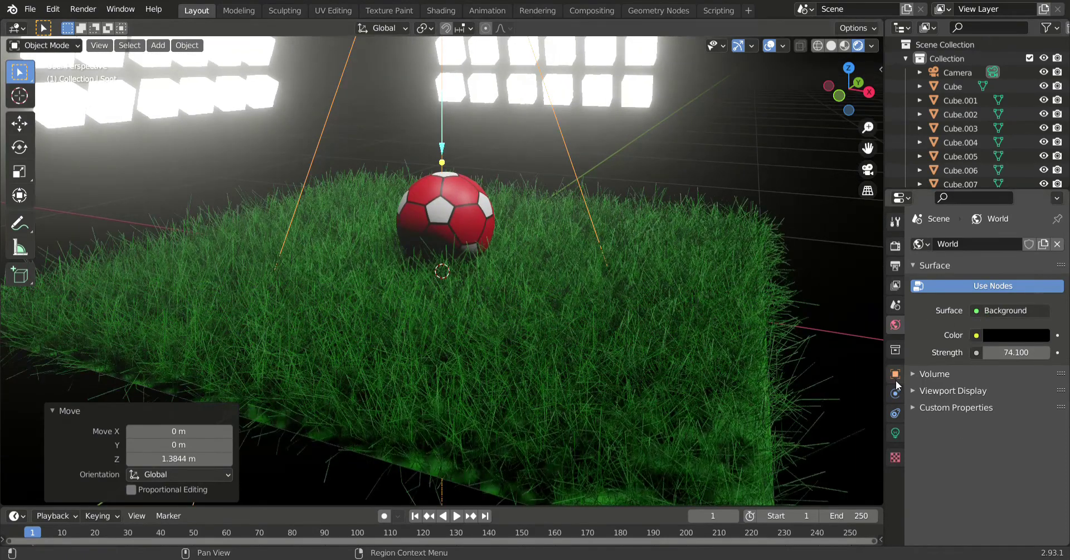
- Raise the spotlight power to 203.2 W and slightly rescale the spot
left_click(895, 432)
left_click_drag(1031, 335, 1065, 335)
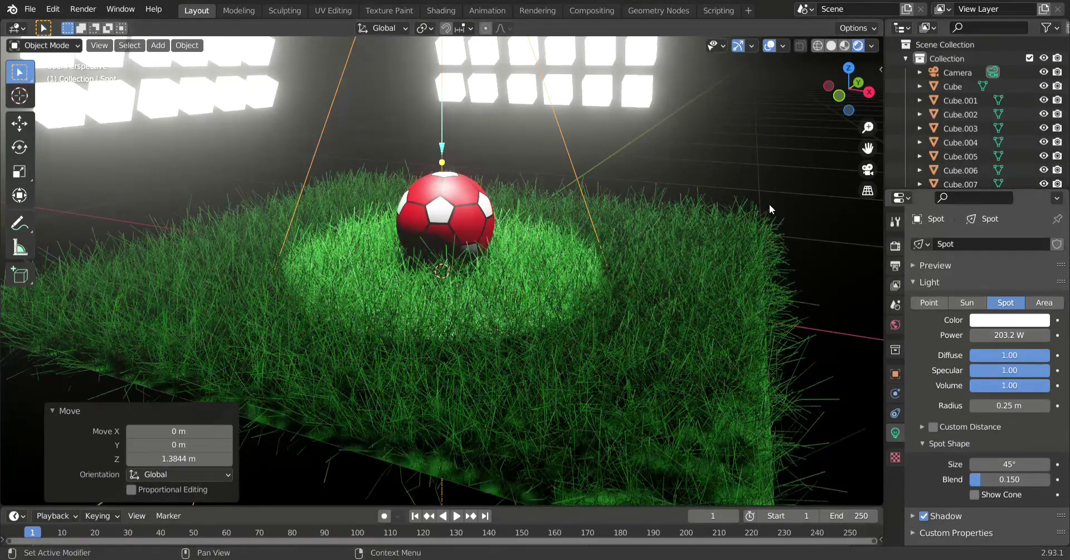
key("s")
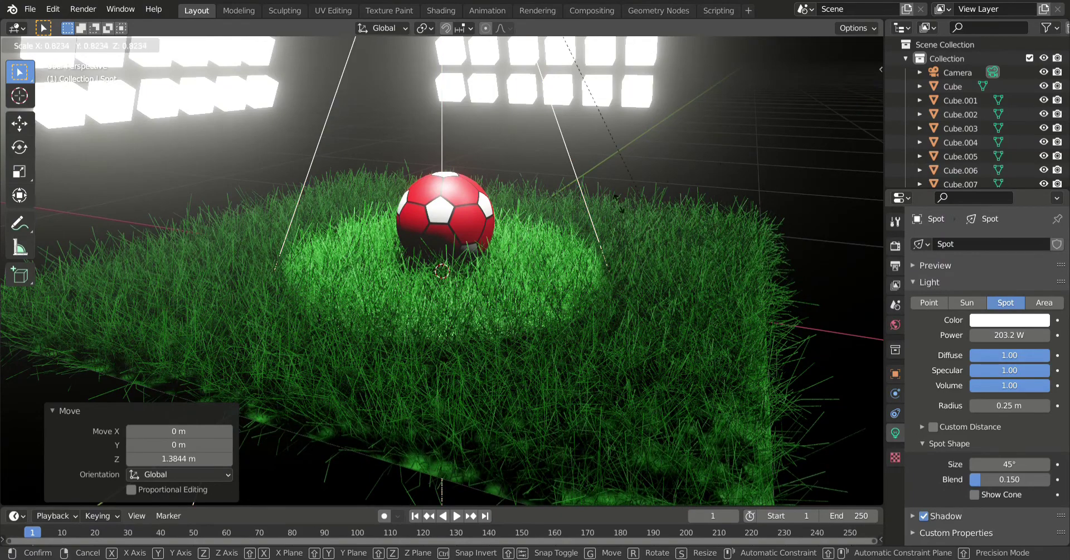
left_click(697, 298)
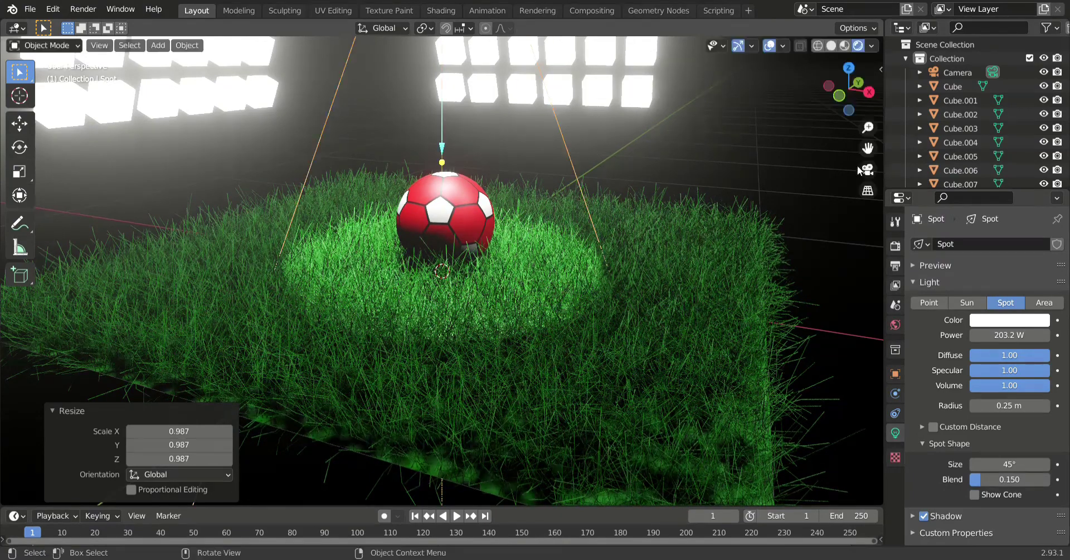
mouse_move(867, 127)
left_mouse_down()
mouse_move(867, 156)
mouse_move(871, 115)
left_mouse_up()
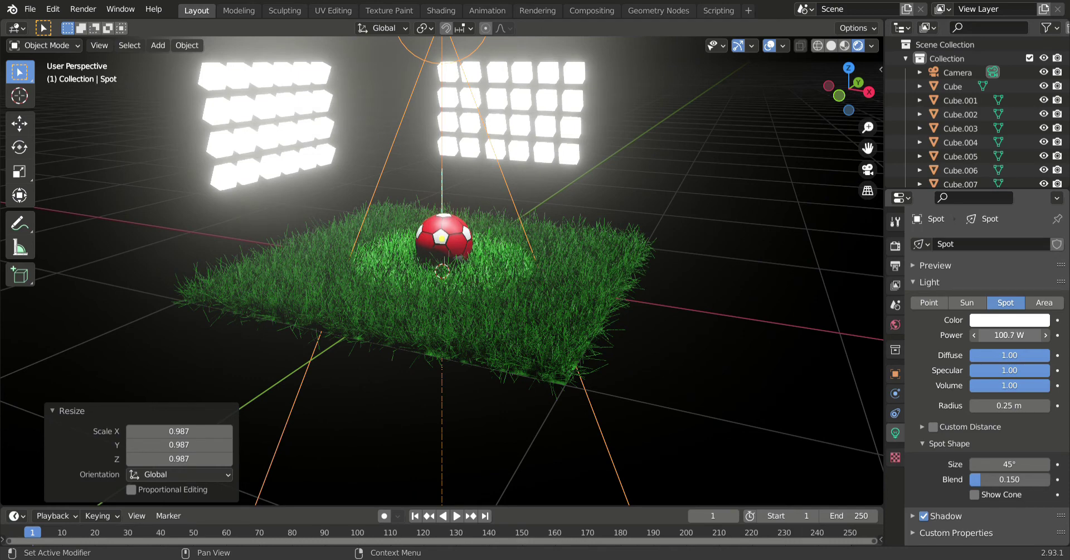
- Lower the spotlight power to 80.8 W and hide viewport overlays
left_click_drag(1009, 335, 992, 334)
left_click(578, 234)
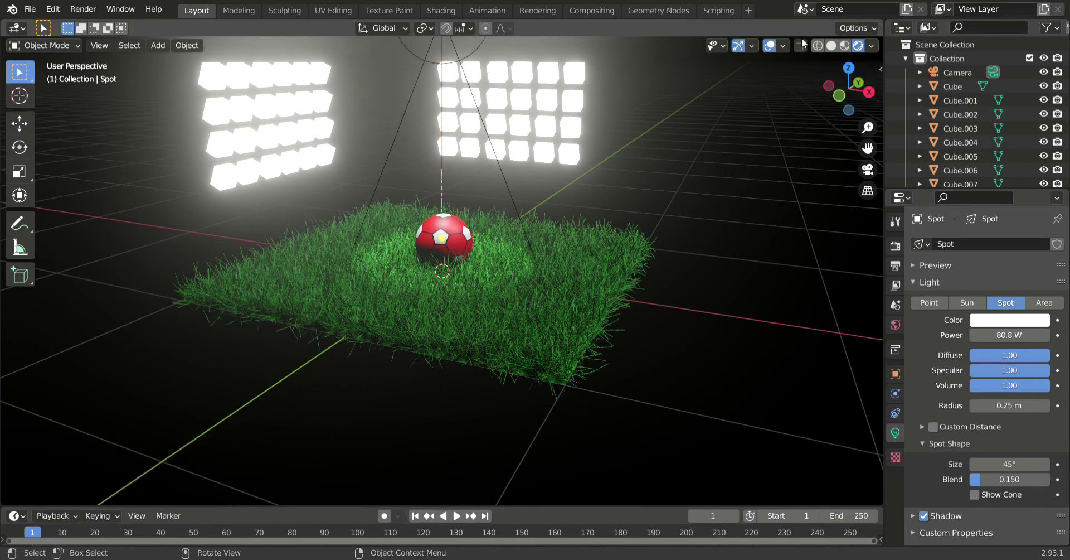
left_click(769, 45)
- Look through the scene camera and enable Lock Camera to View
left_click_drag(847, 89, 830, 92)
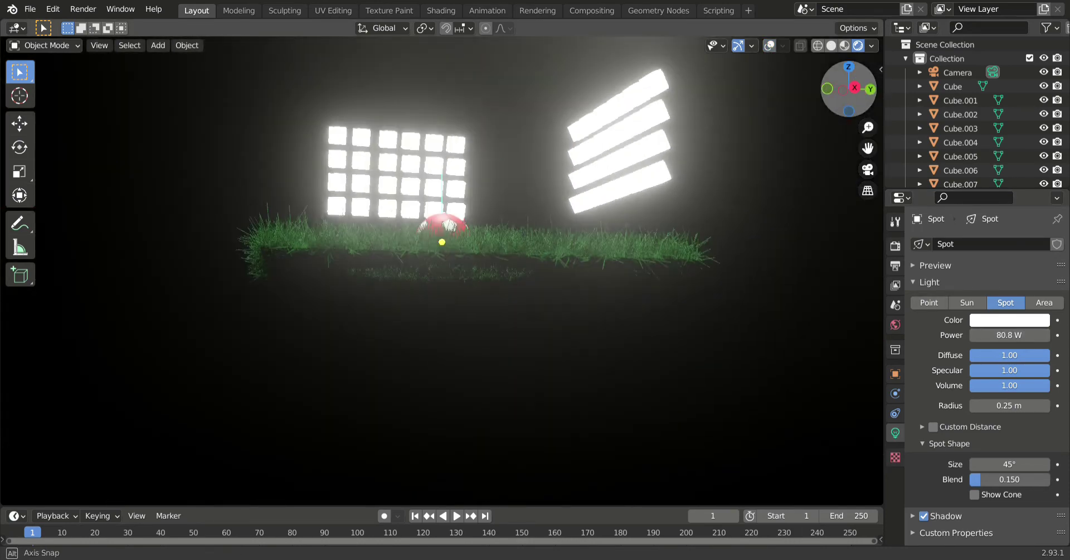
key("KP_0")
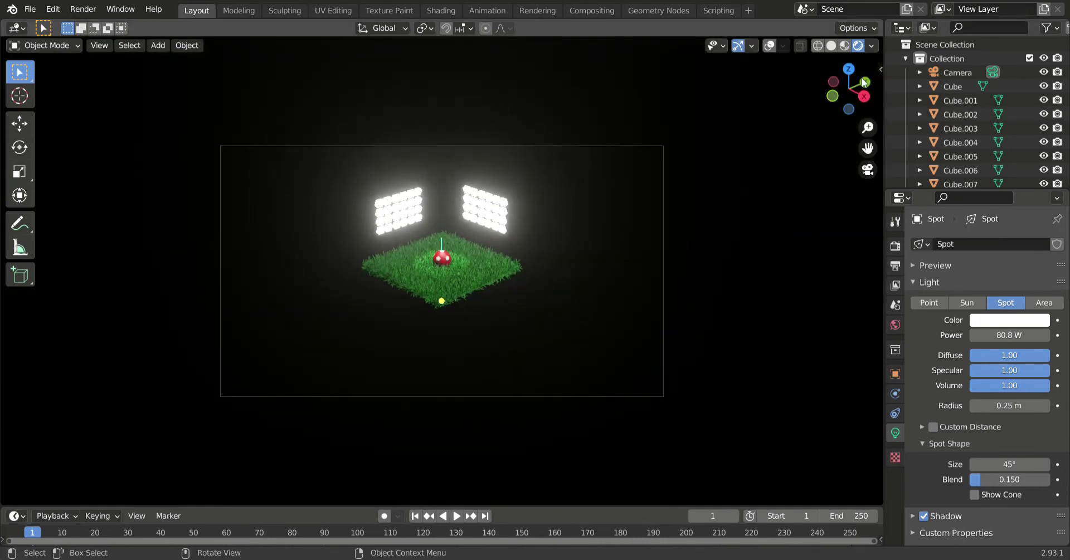
left_click(880, 71)
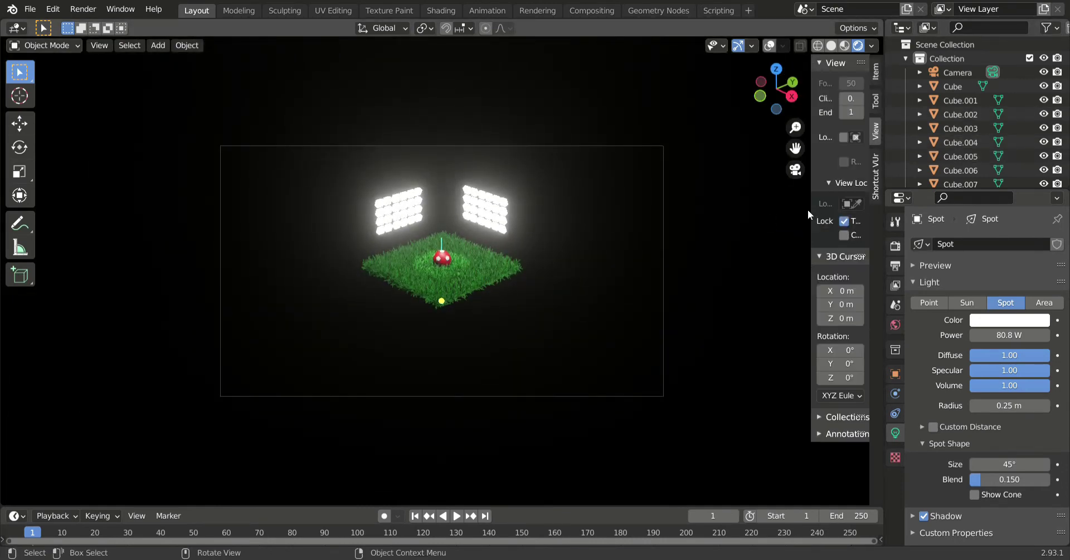
left_click(842, 235)
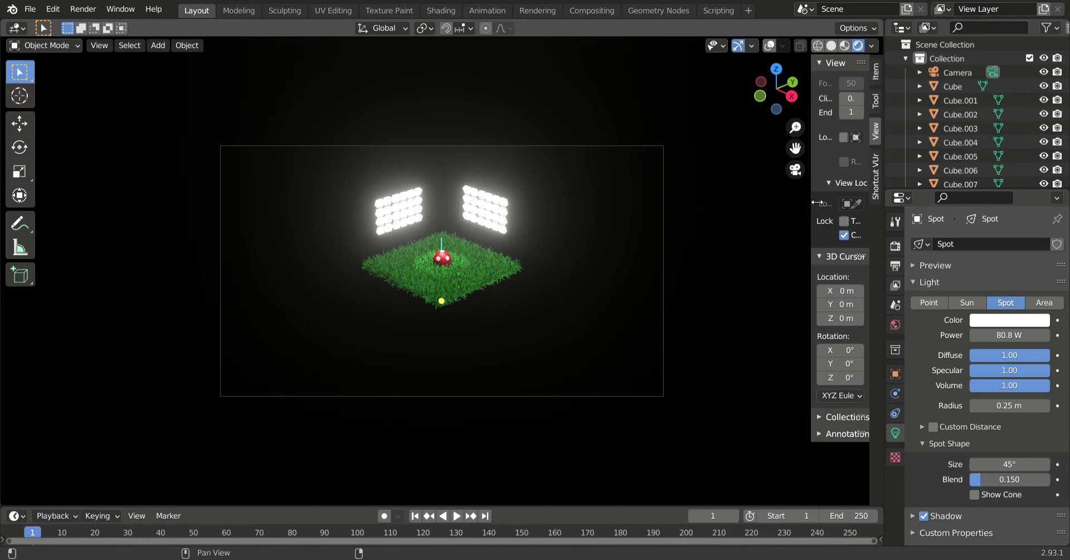
key("n")
- Zoom, tilt, pan and orbit the camera to a raised corner angle on ball and banks
scroll(597, 222, "up", 3)
scroll(598, 222, "up", 4)
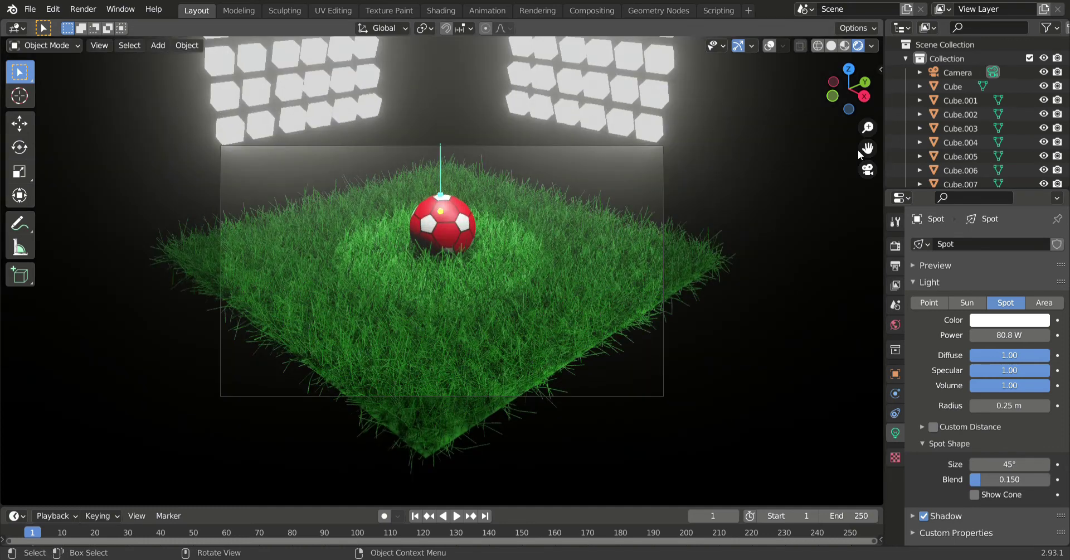
middle_click_drag(857, 149, 841, 107)
middle_click_drag(441, 278, 440, 223)
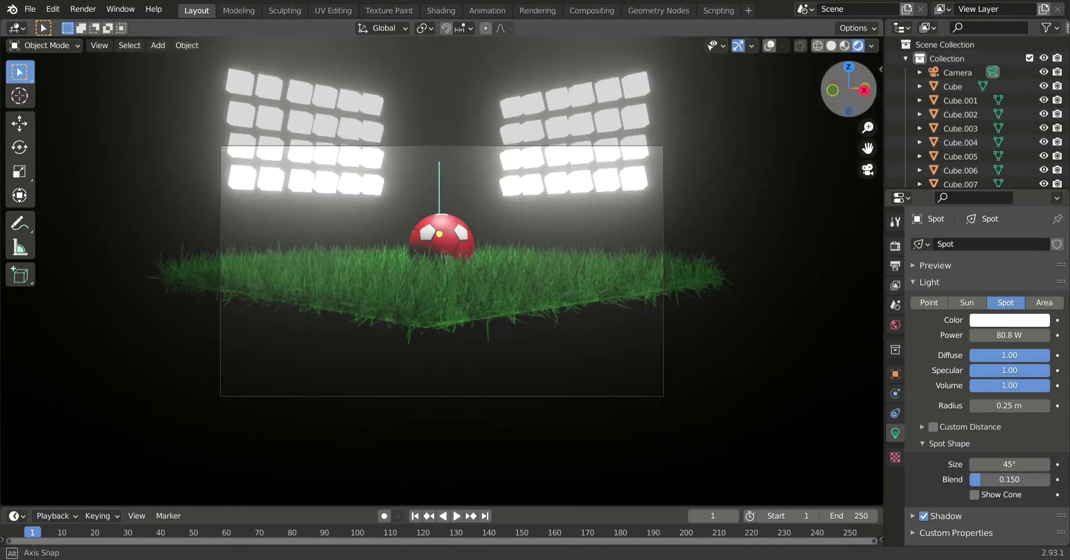
left_click_drag(867, 149, 867, 193)
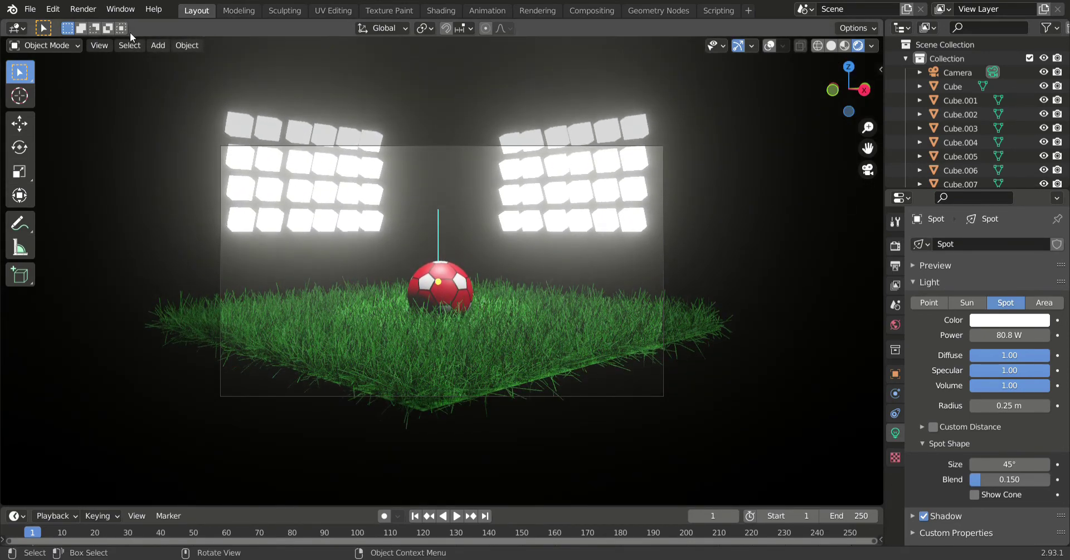
left_click(95, 16)
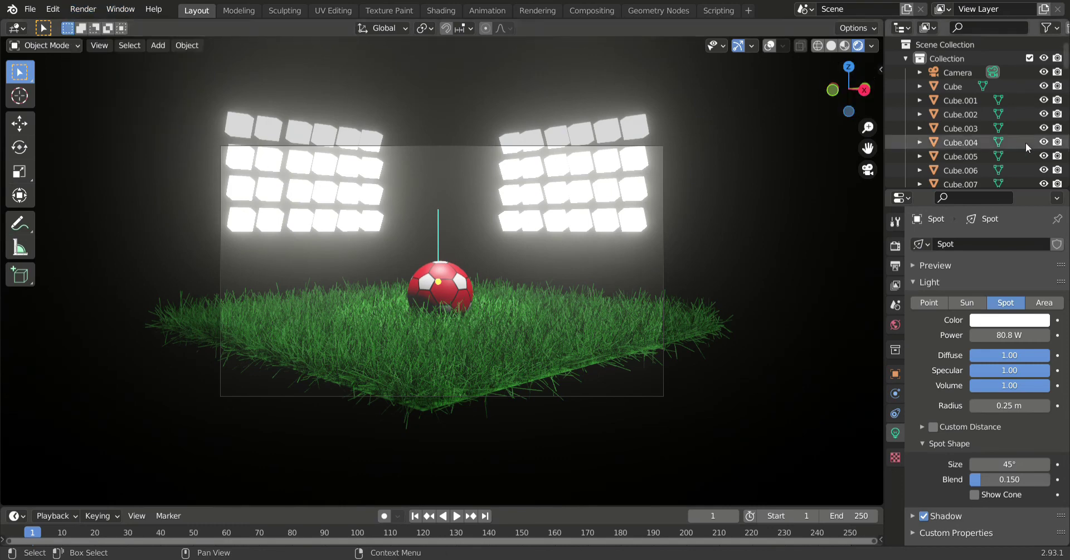
left_click_drag(866, 100, 775, 106)
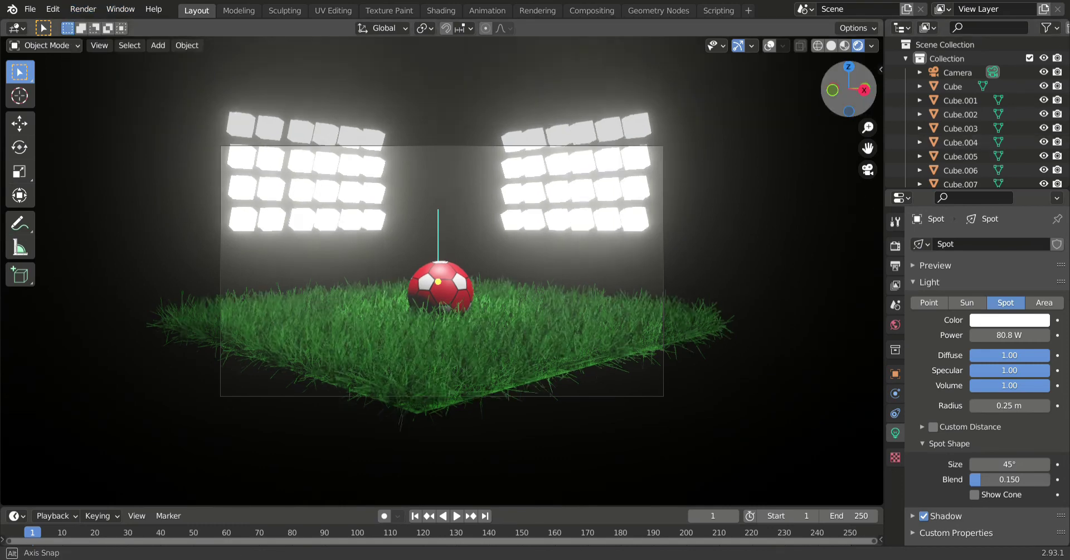
mouse_move(859, 98)
left_mouse_down()
mouse_move(889, 116)
mouse_move(658, 181)
left_mouse_up()
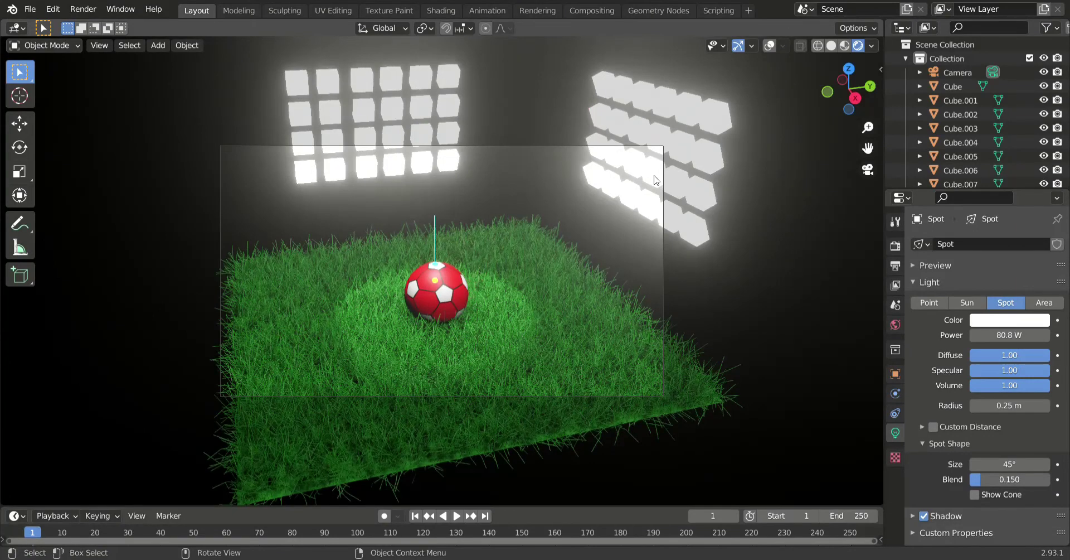
- Change the light-bank Emission Material.005 colour from white to violet
left_click(656, 180)
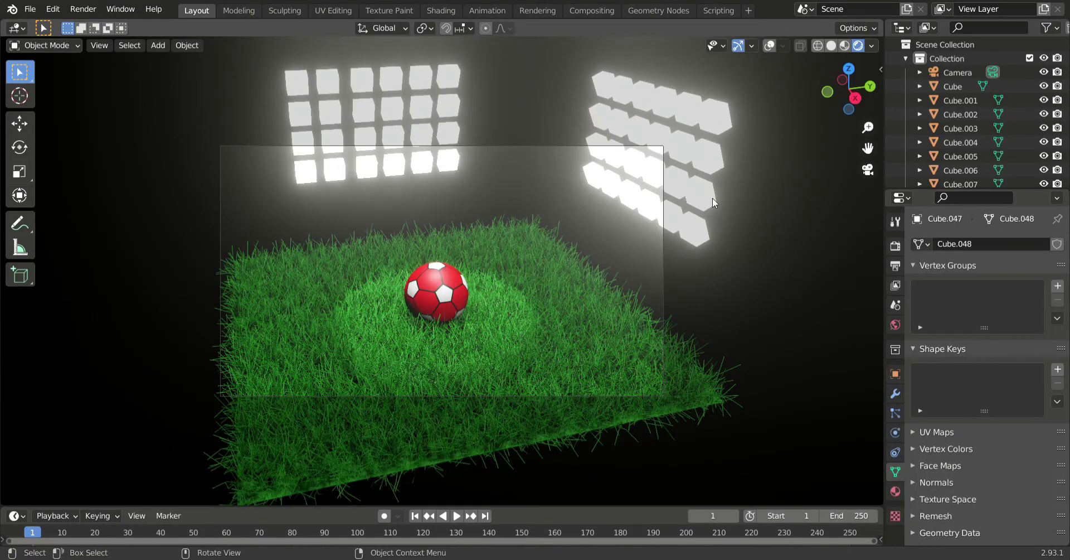
left_click(895, 490)
left_click(998, 411)
left_click(980, 307)
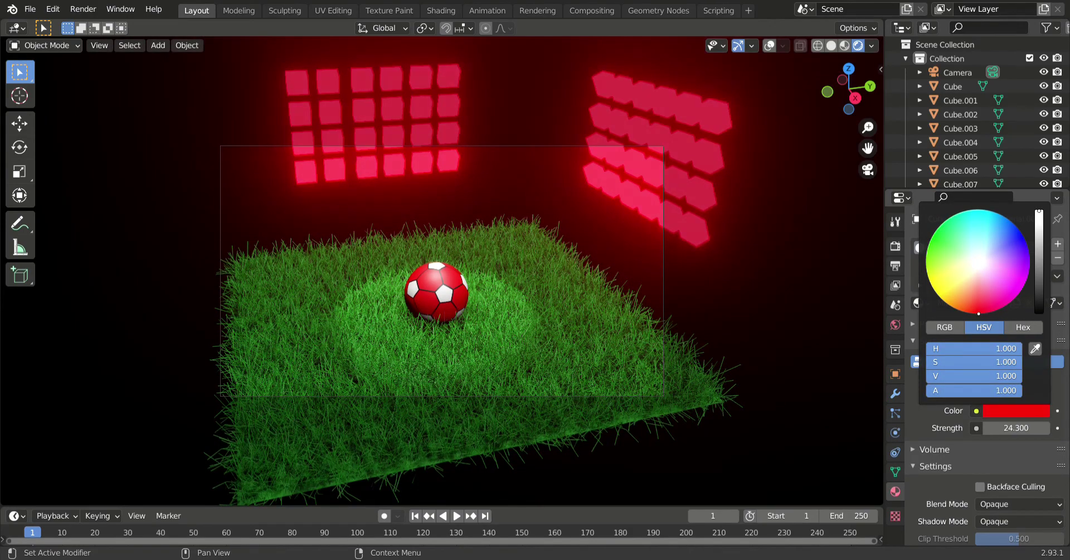
mouse_move(976, 310)
left_mouse_down()
mouse_move(1013, 299)
mouse_move(976, 209)
mouse_move(1029, 269)
mouse_move(964, 210)
left_mouse_up()
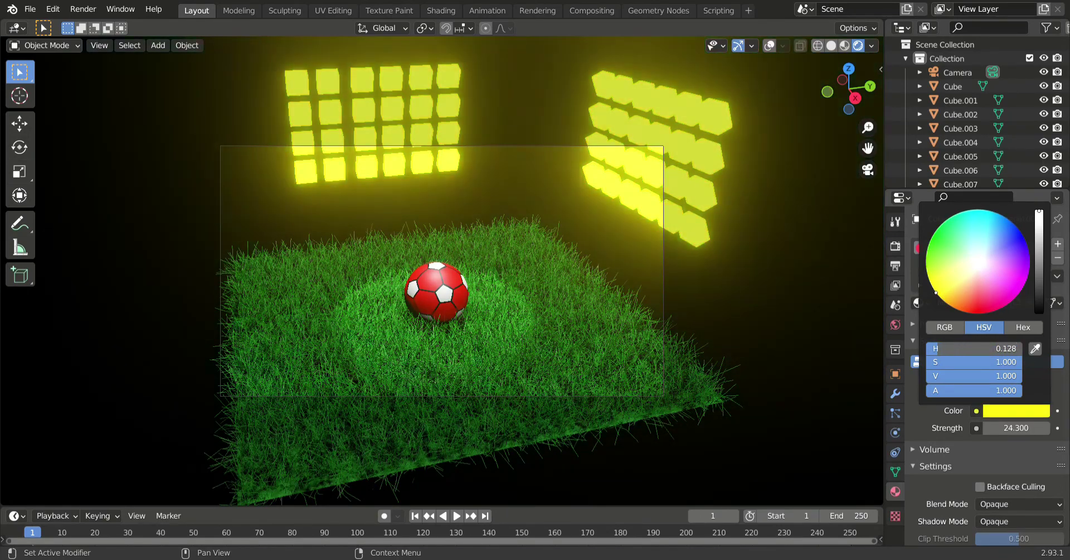
mouse_move(935, 292)
left_mouse_down()
mouse_move(1009, 219)
mouse_move(1028, 246)
mouse_move(928, 245)
mouse_move(948, 304)
mouse_move(1023, 287)
mouse_move(927, 248)
mouse_move(999, 309)
left_mouse_up()
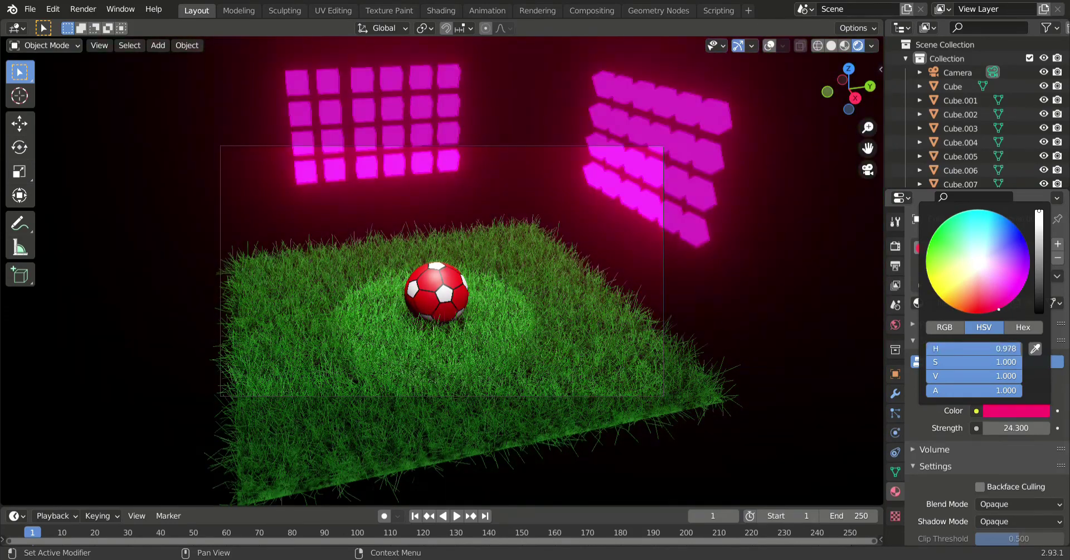
left_click_drag(838, 94, 843, 102)
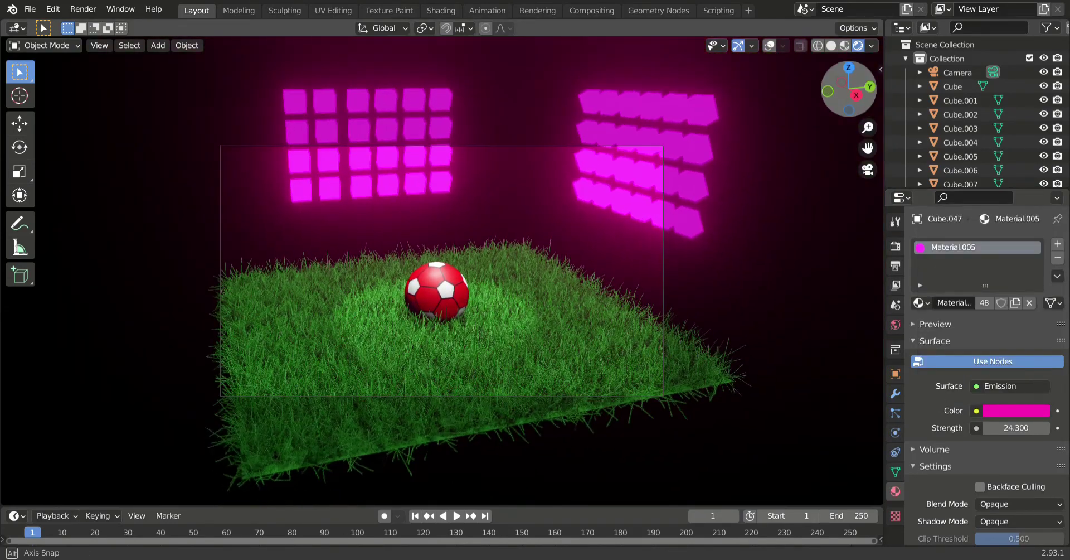
left_click(1020, 413)
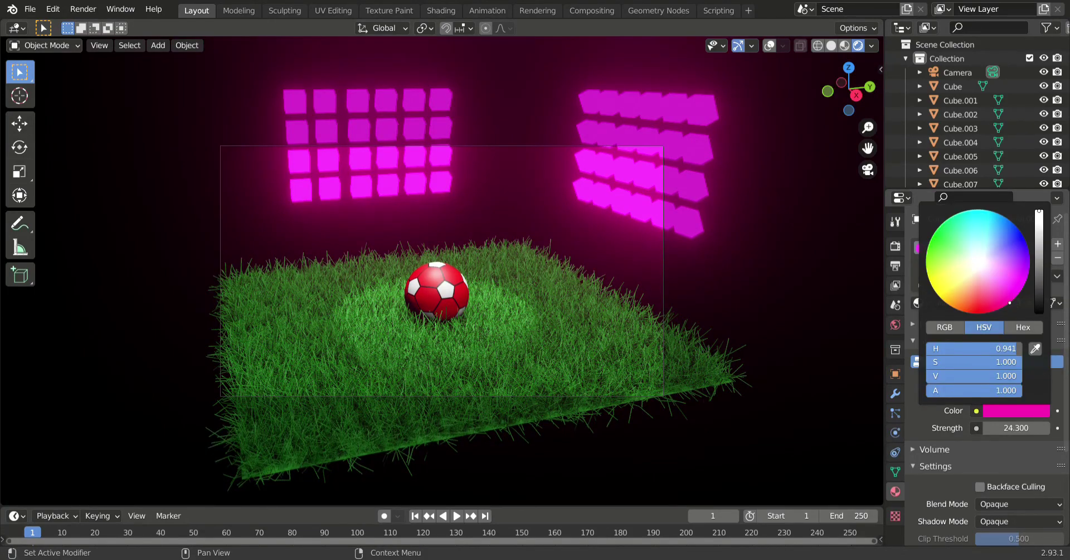
left_click_drag(1009, 302, 1003, 218)
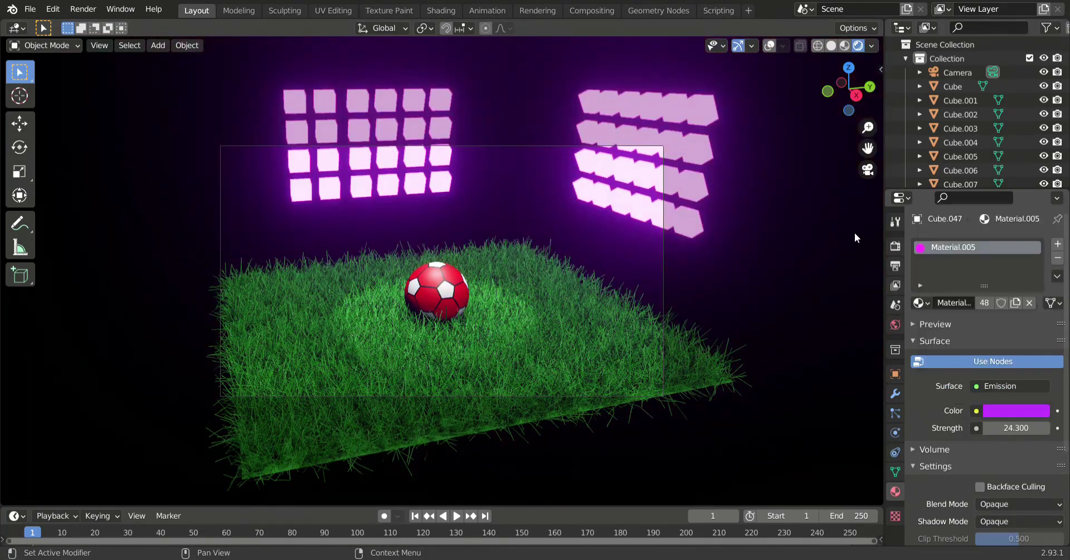